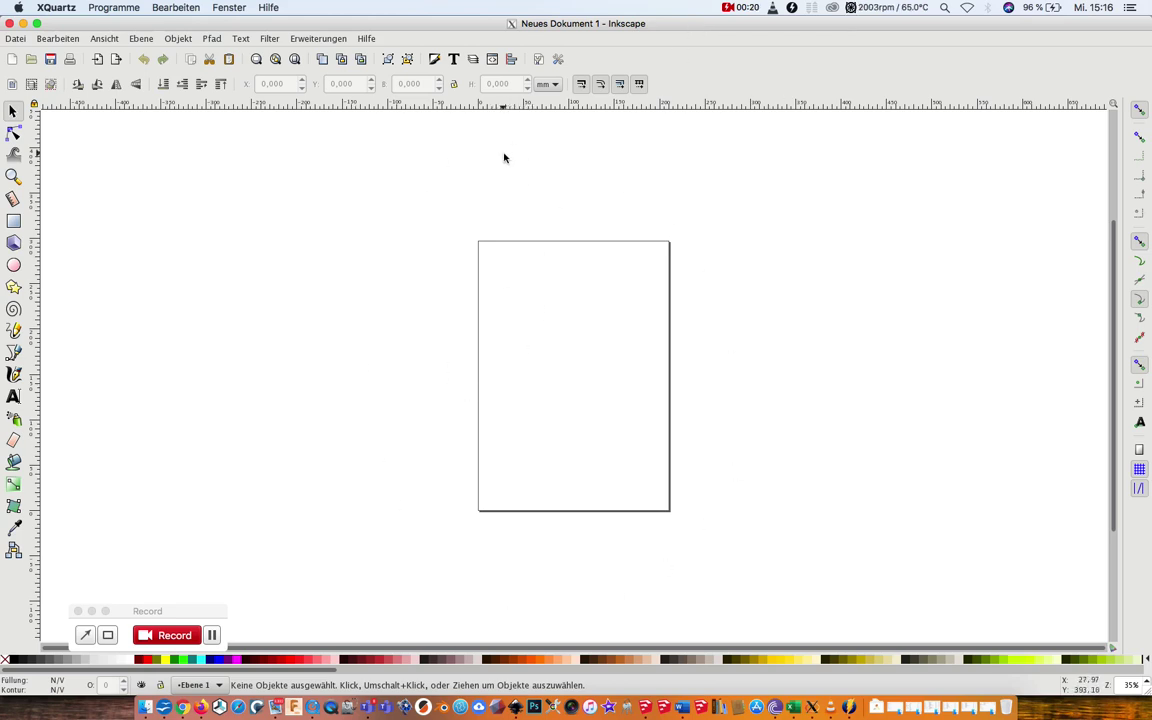
Switch the interface layout to the custom arrangement (Benutzerdefiniert).
left_click(110, 42)
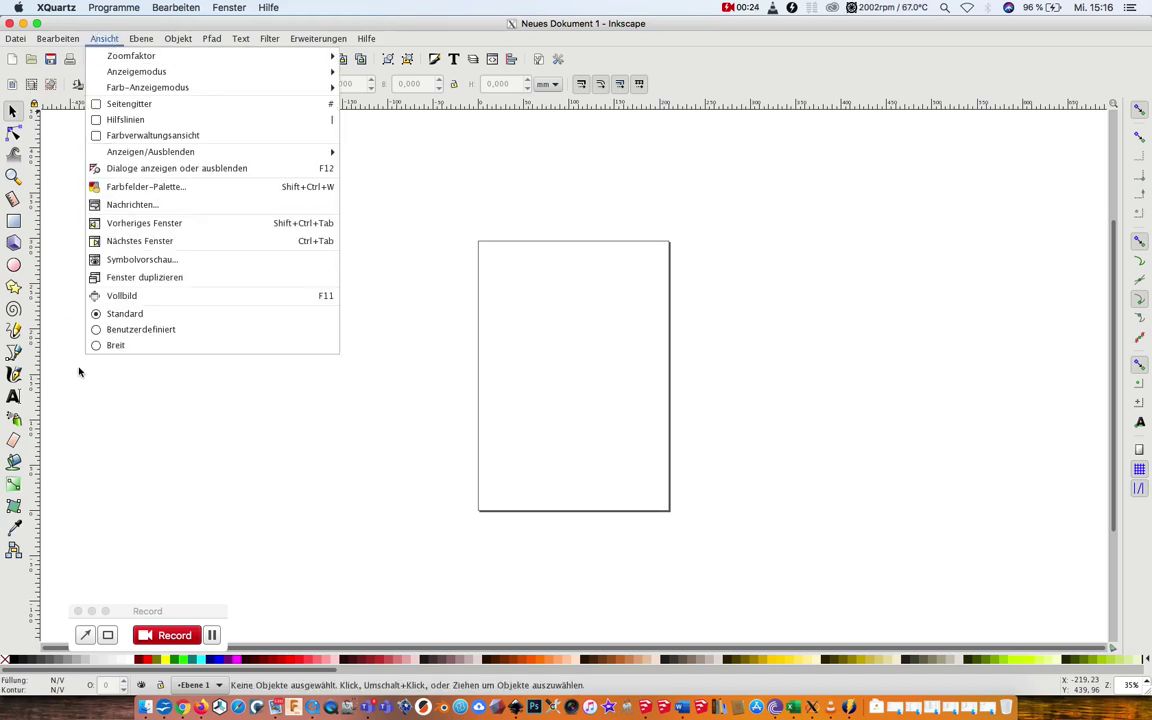
left_click(119, 330)
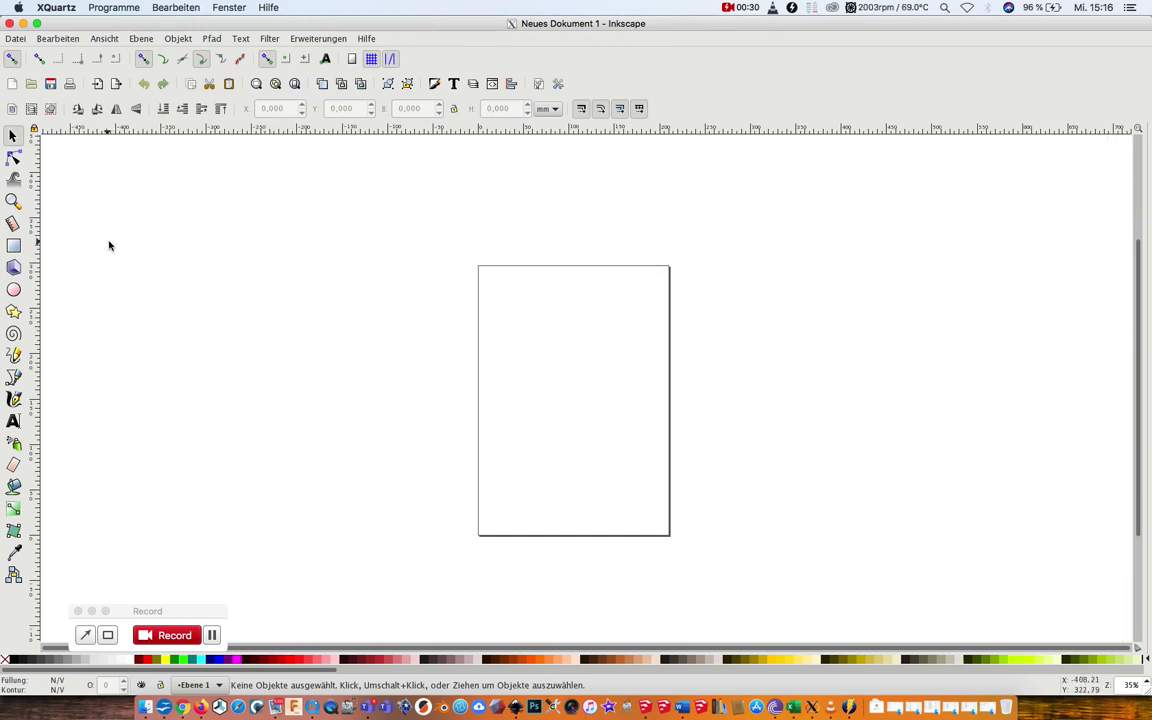
Set the A4 page's orientation to landscape (Querformat) in the document properties and close them.
left_click(15, 38)
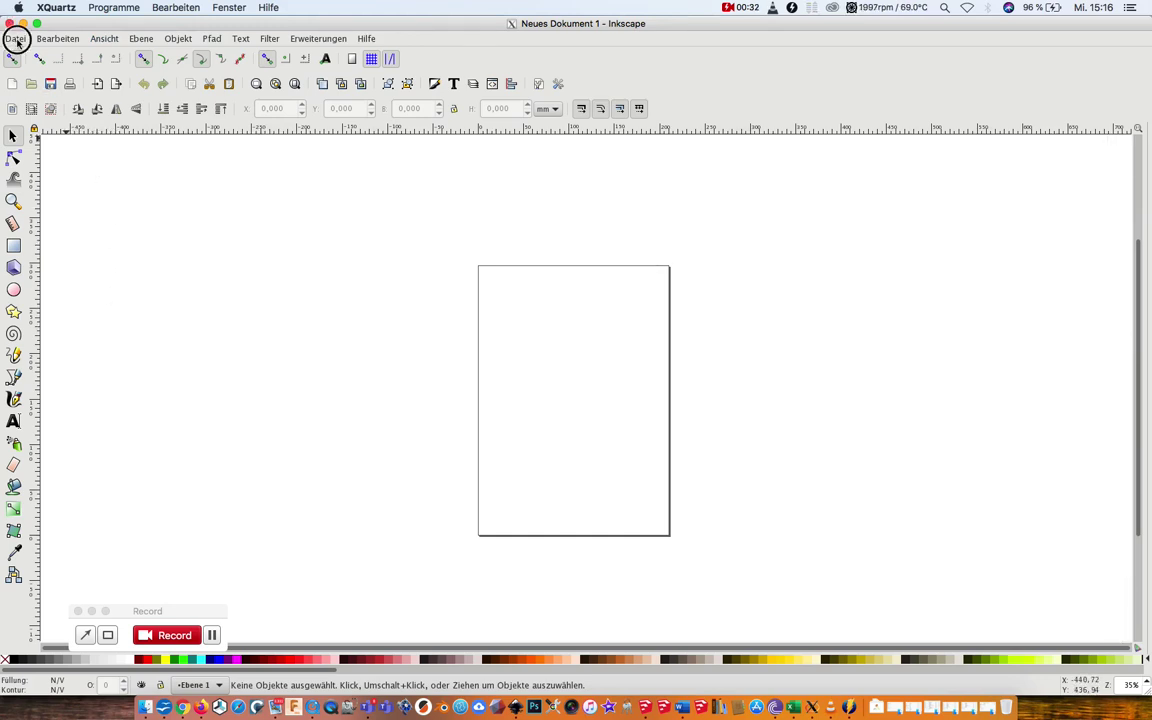
left_click(54, 269)
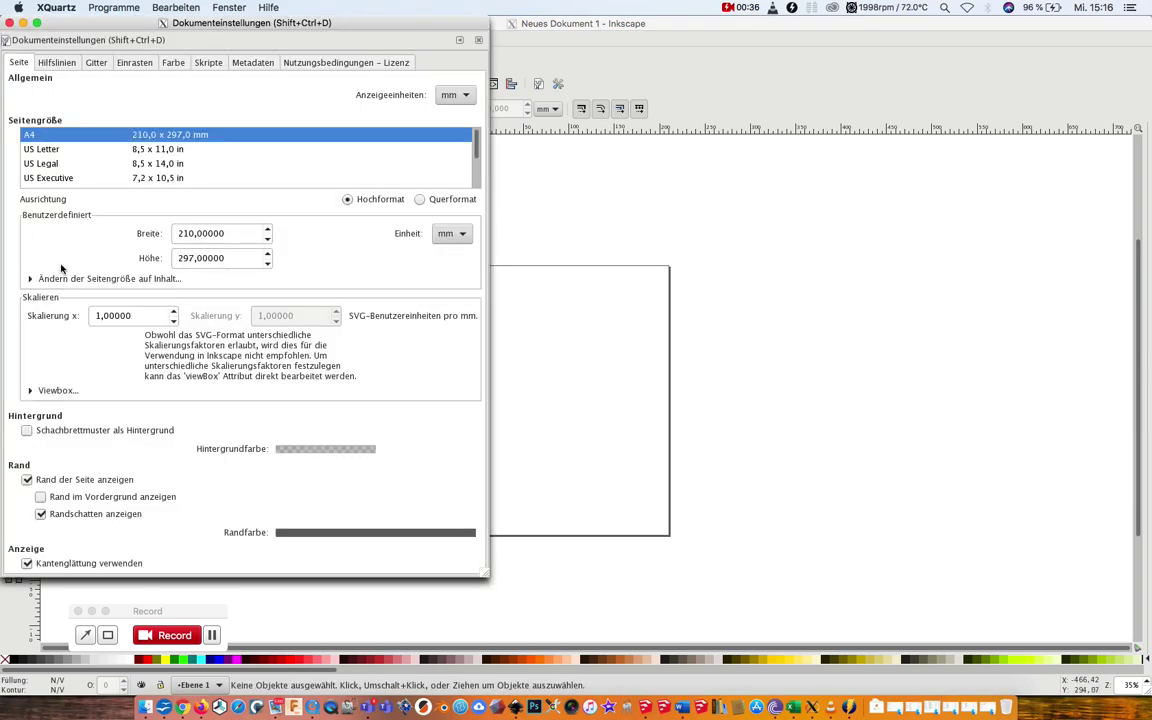
left_click(420, 199)
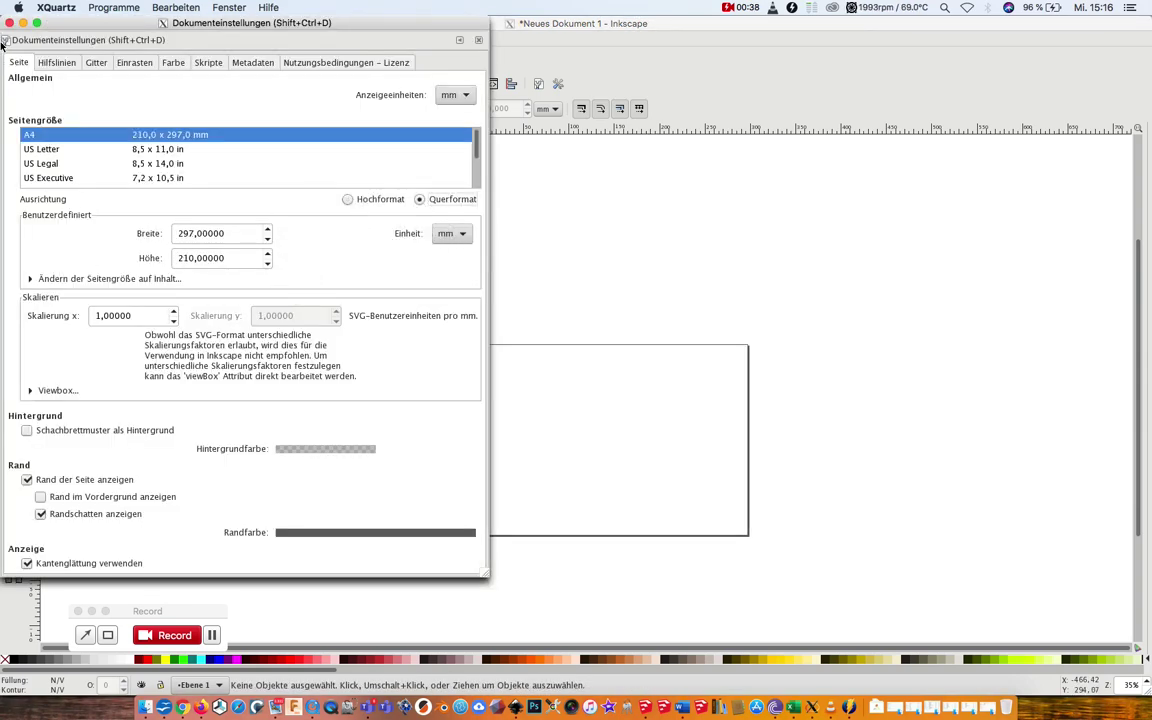
left_click(9, 23)
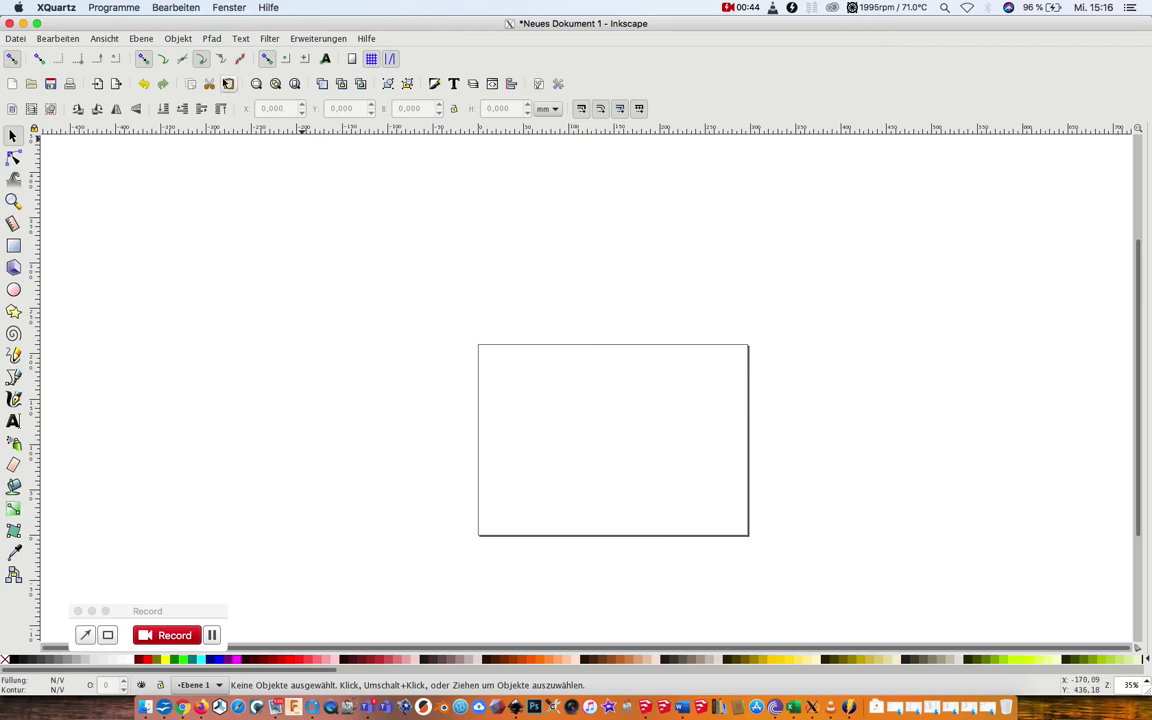
Add a horizontal guide at about 107 mm and a vertical guide at about 150 mm, crossing near the page centre.
left_click(295, 84)
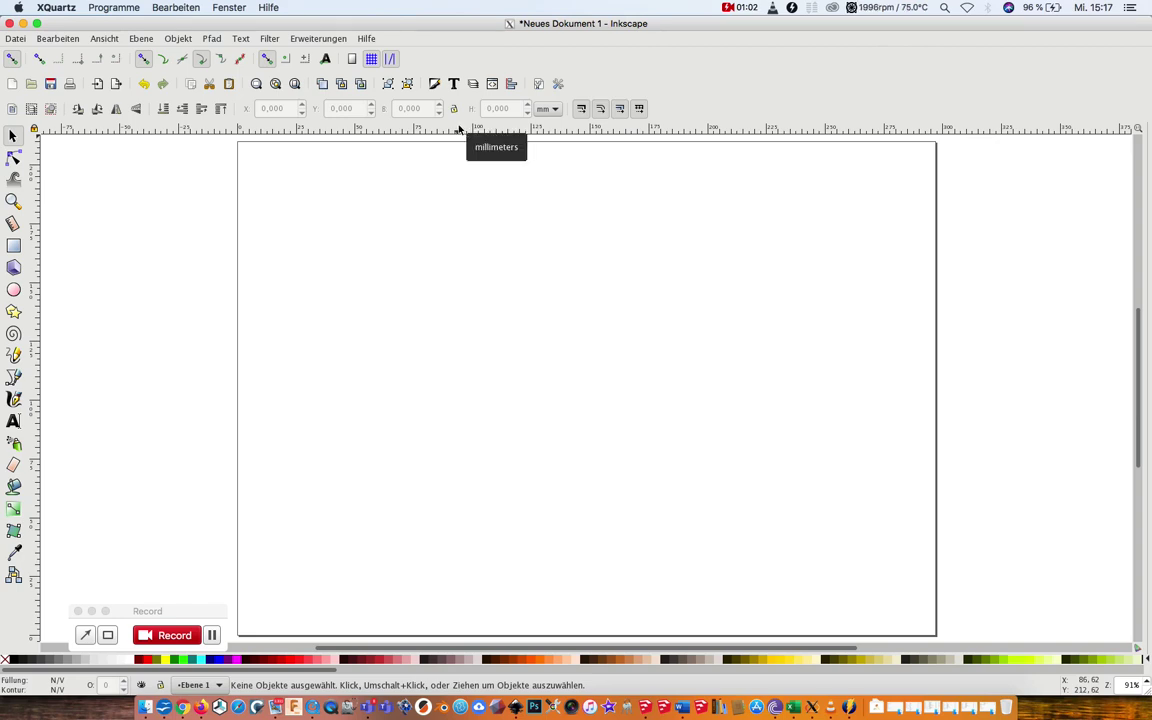
left_click_drag(459, 130, 476, 385)
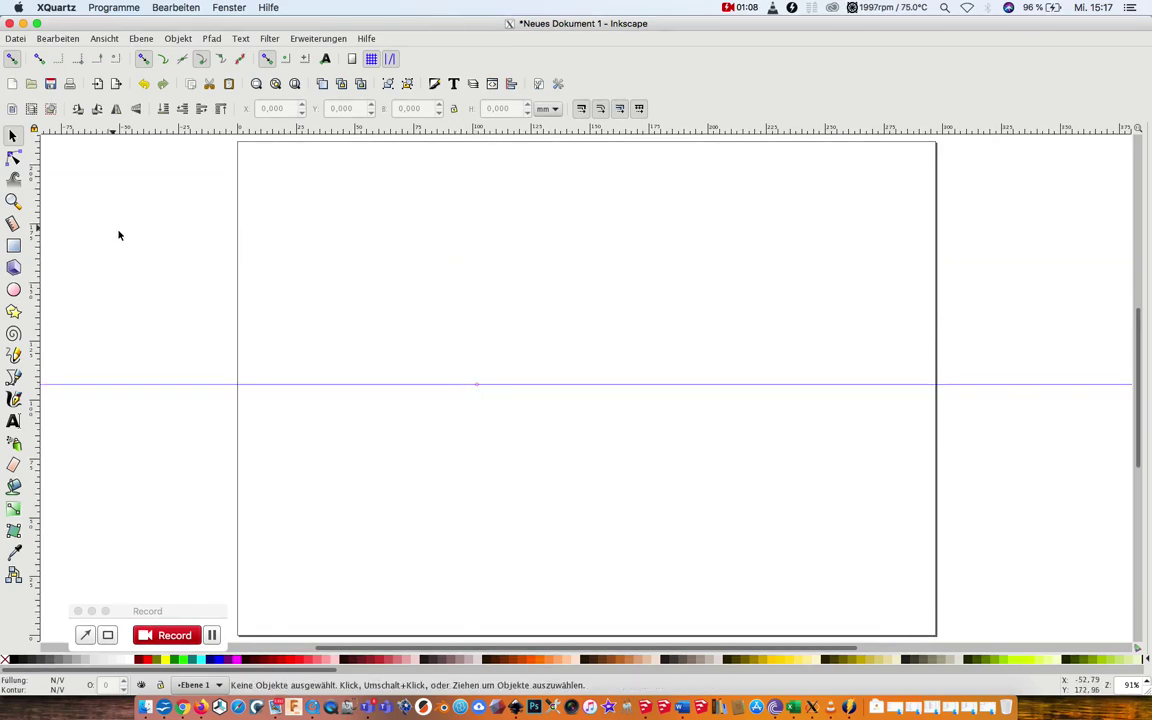
left_click_drag(38, 316, 587, 384)
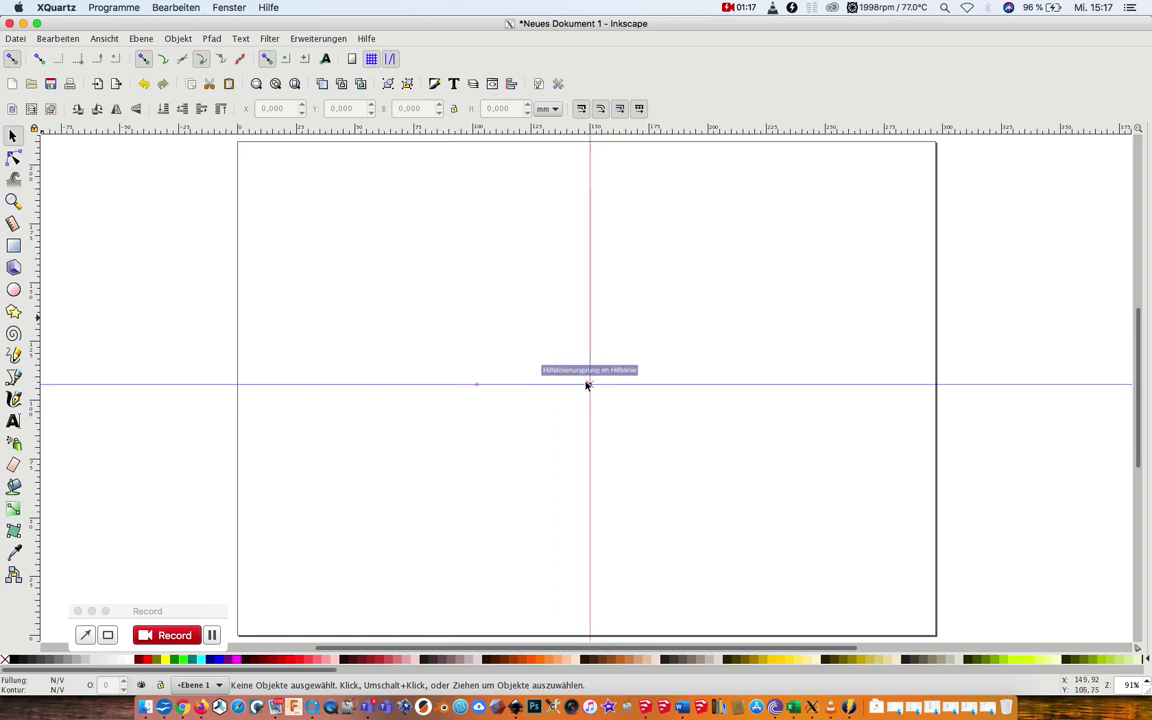
left_click(13, 291)
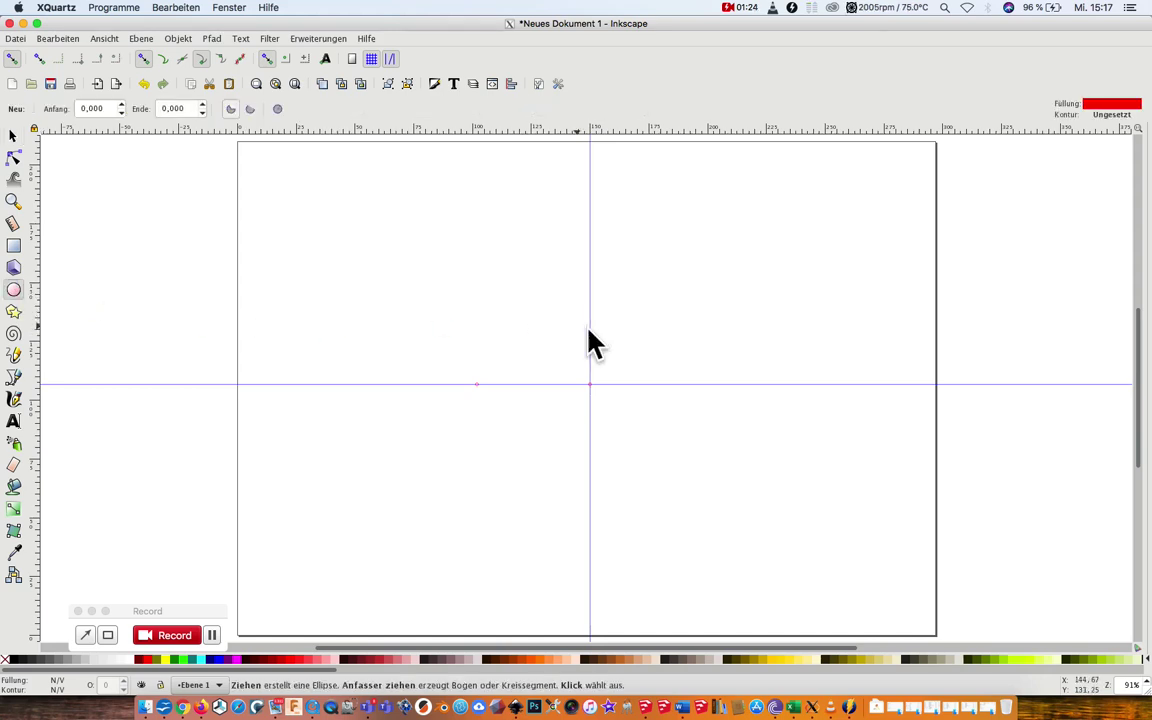
left_click_drag(590, 385, 603, 395)
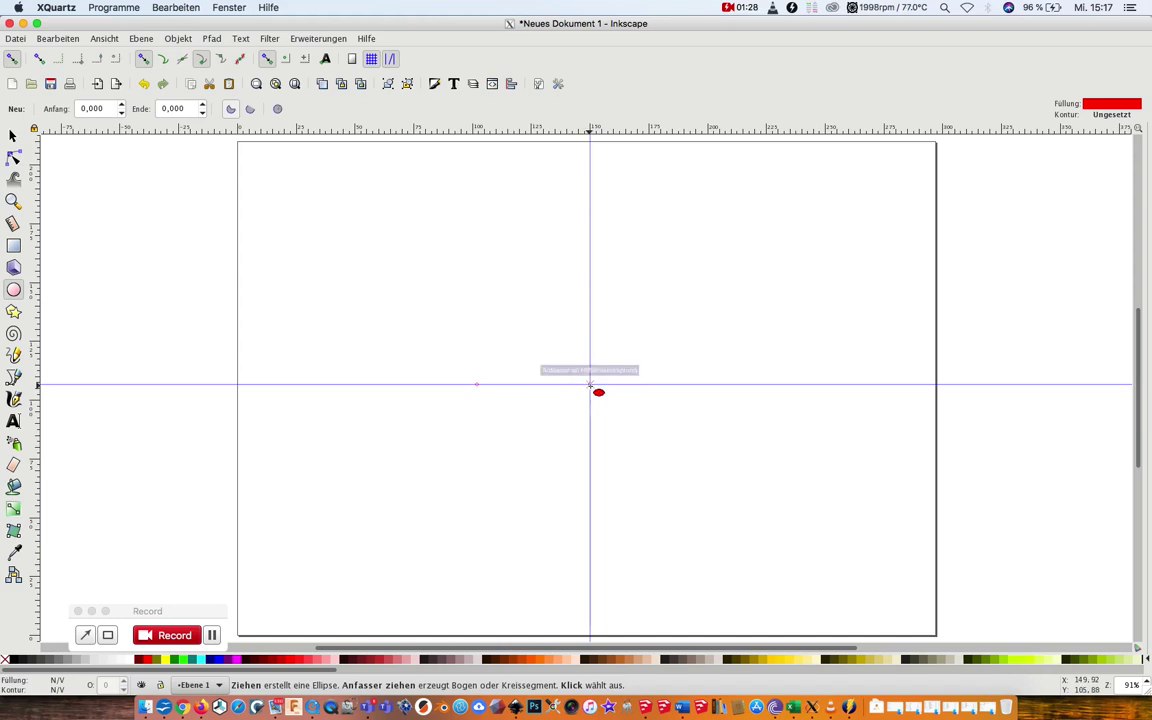
left_click(743, 7)
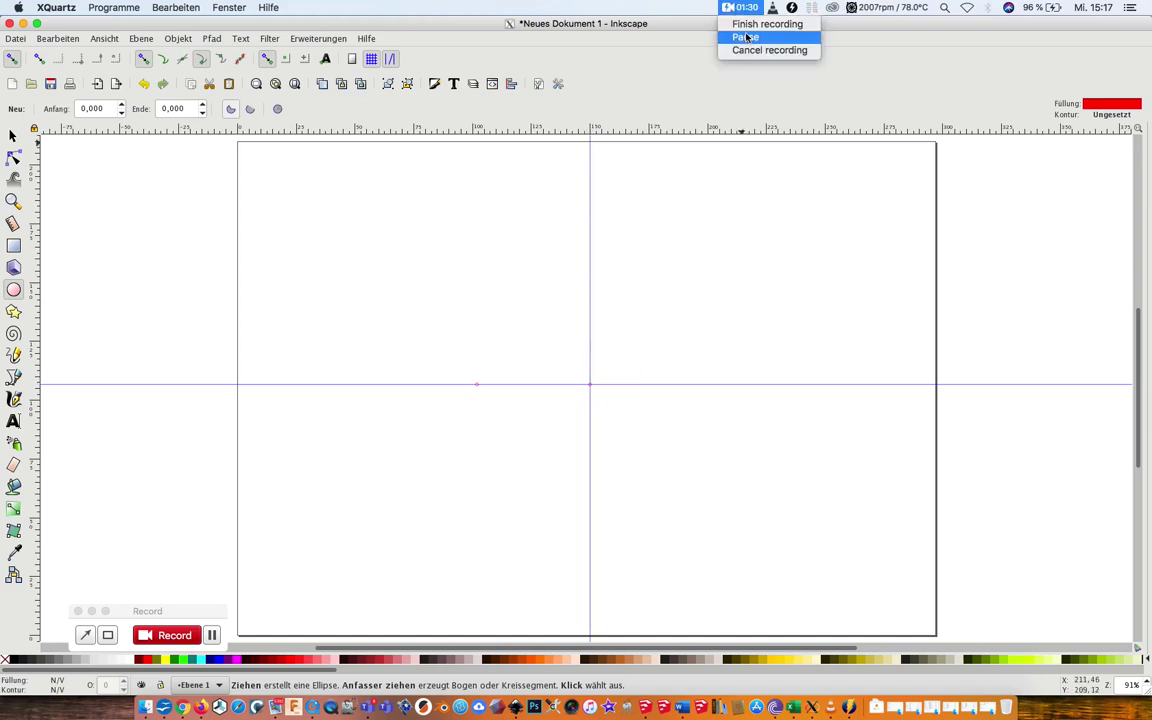
left_click(746, 37)
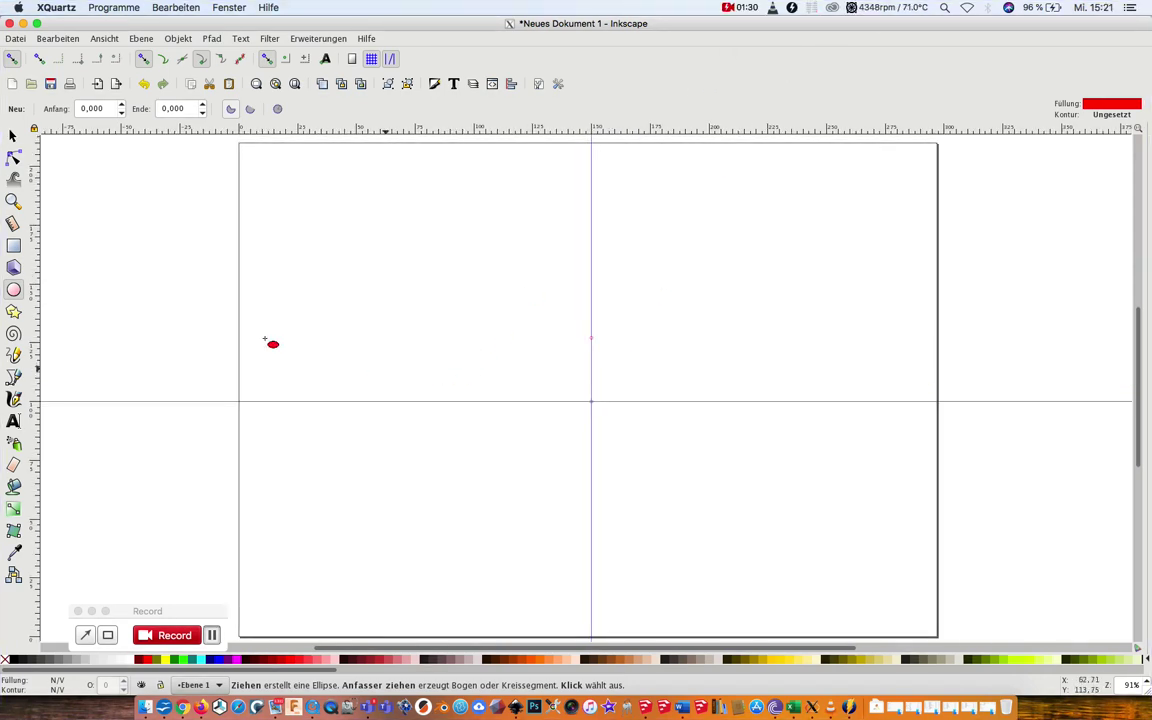
Draw a small red circle about 5.25 mm in diameter and centre it on the crossing of the two guides.
double_click(13, 290)
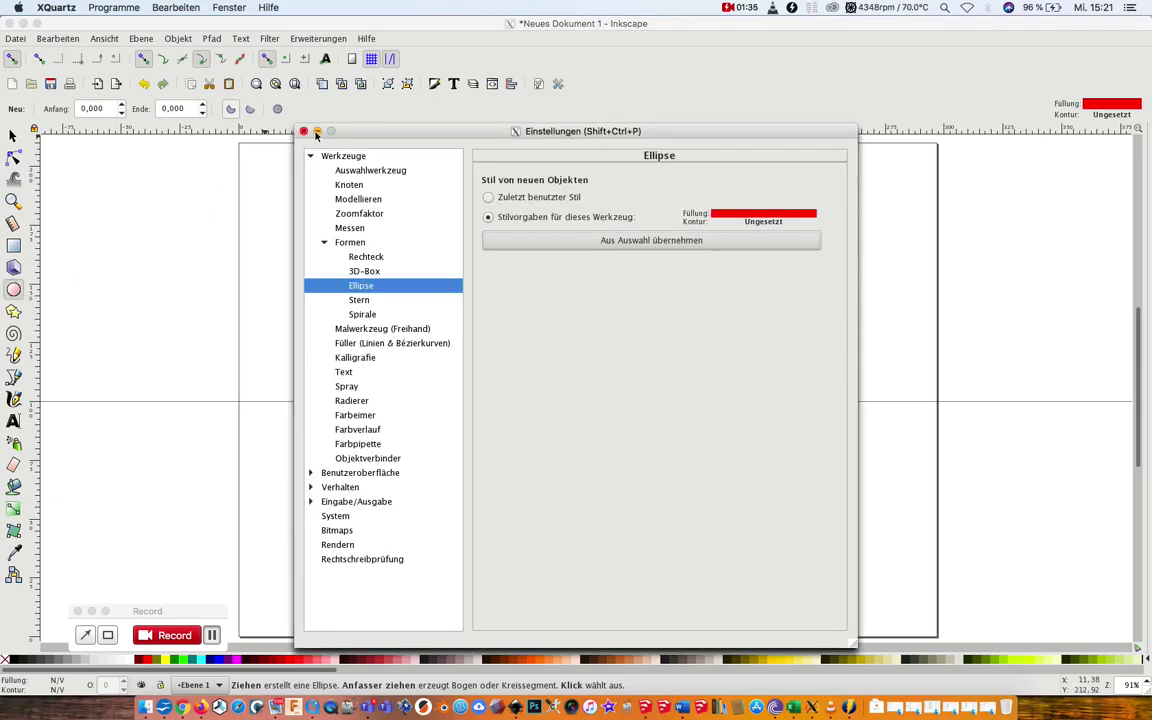
left_click(304, 132)
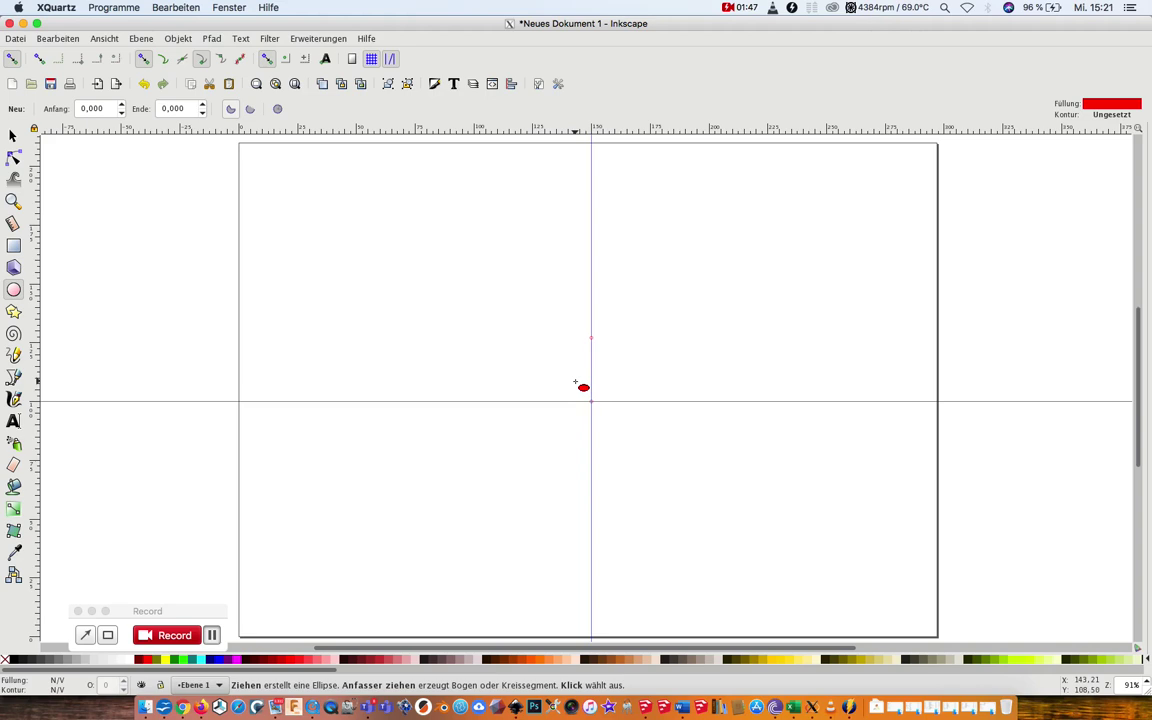
key("shift")
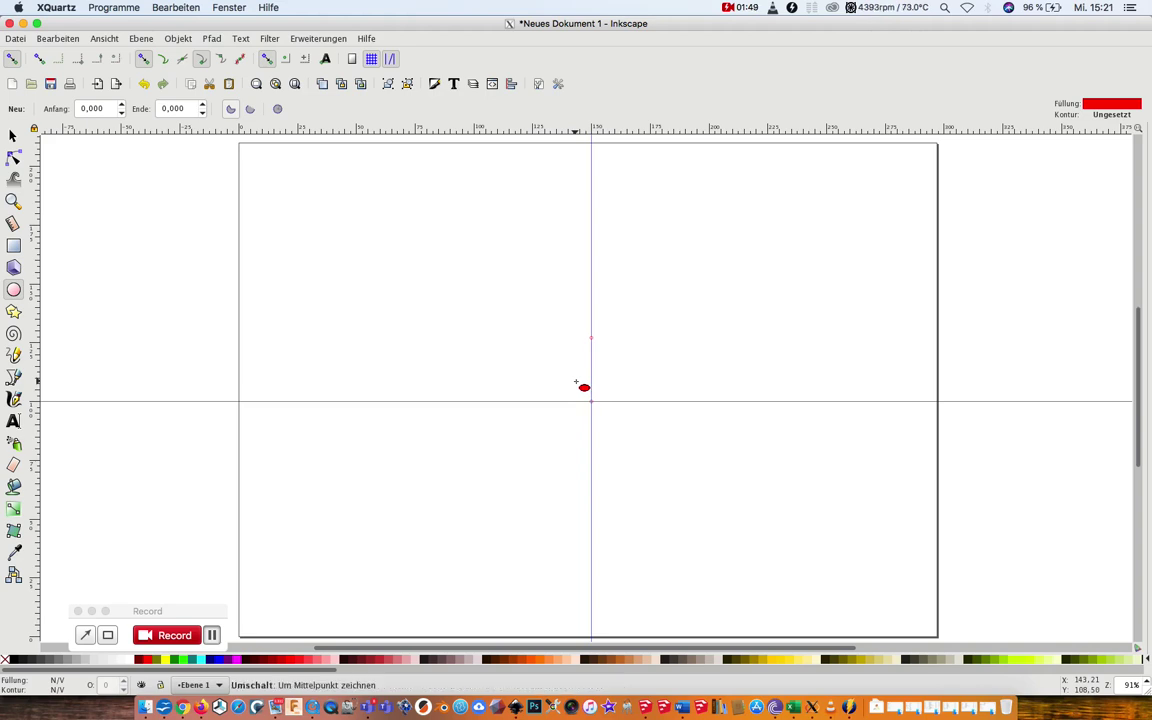
key("ctrl")
mouse_move(575, 381)
left_mouse_down()
mouse_move(604, 399)
mouse_move(615, 425)
mouse_move(576, 378)
left_mouse_up()
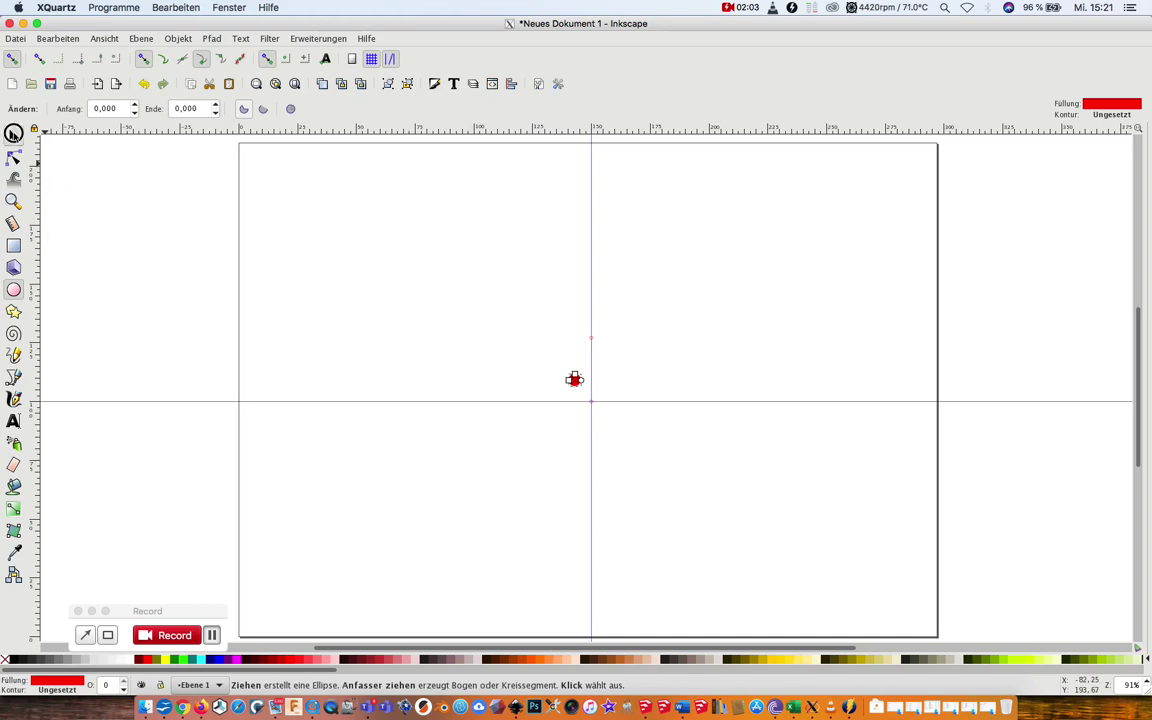
left_click(13, 133)
left_click_drag(579, 386, 596, 410)
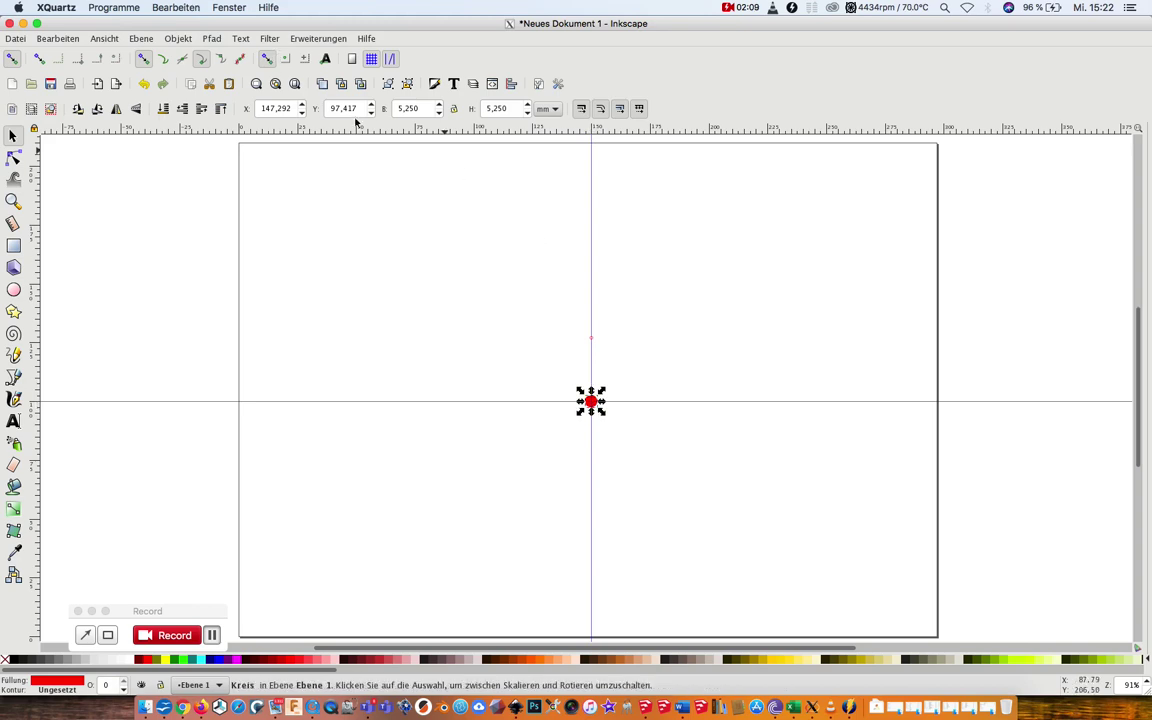
Examine the circle's alignment with the guide crossing, first up close and again with more empty canvas around it.
left_click(276, 84)
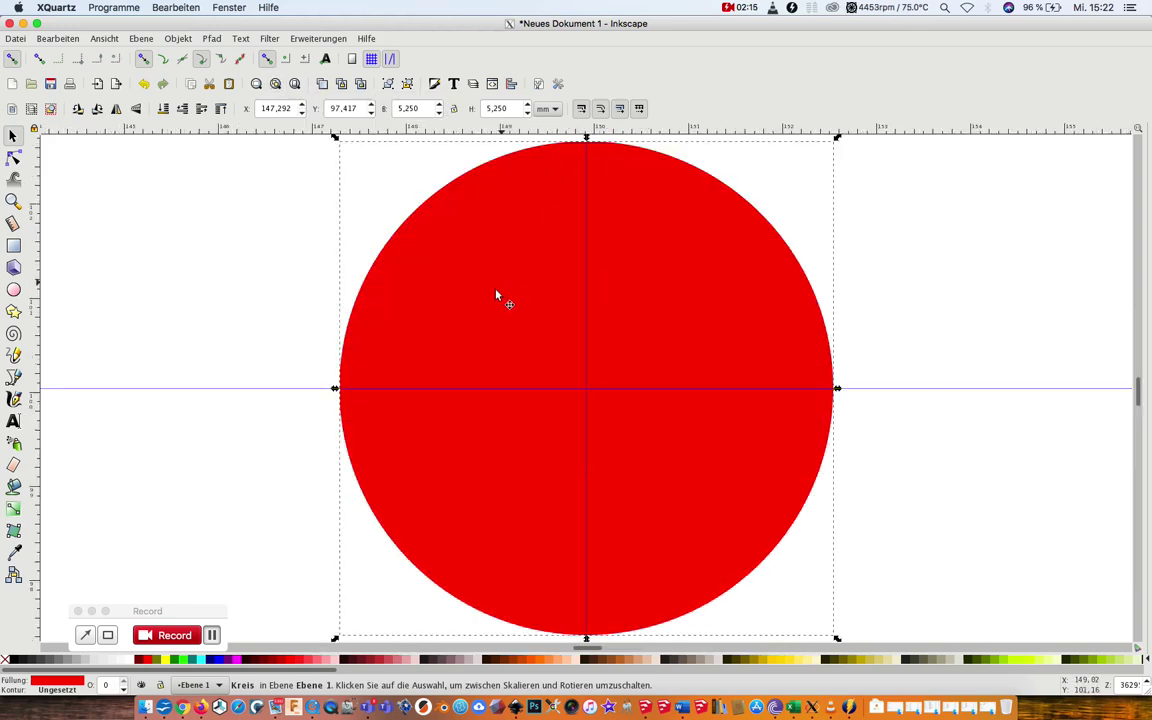
scroll(494, 310, "down", 2)
scroll(494, 310, "up", 3)
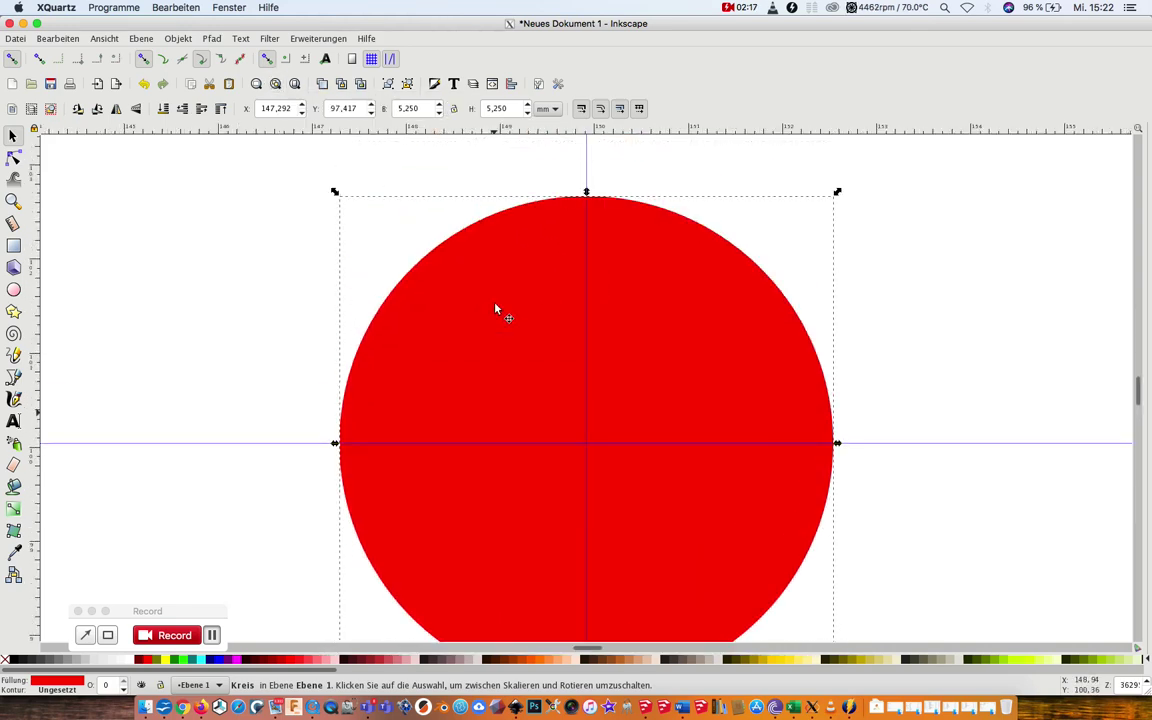
scroll(495, 309, "down", 2)
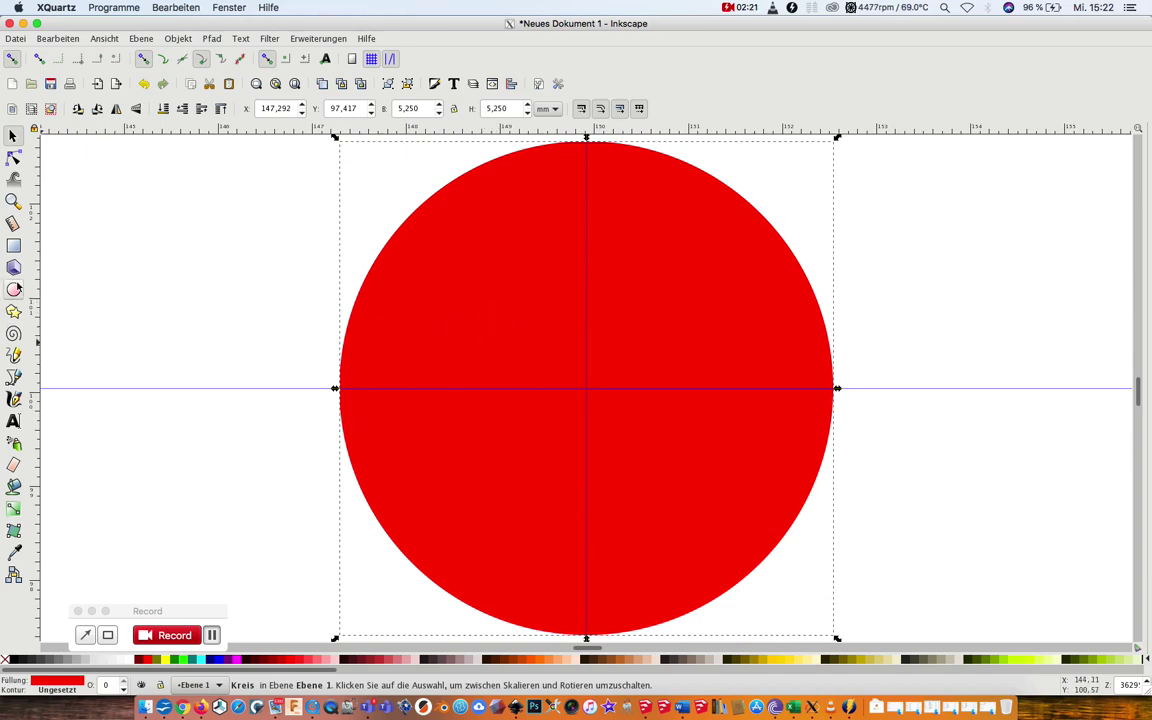
left_click(13, 200)
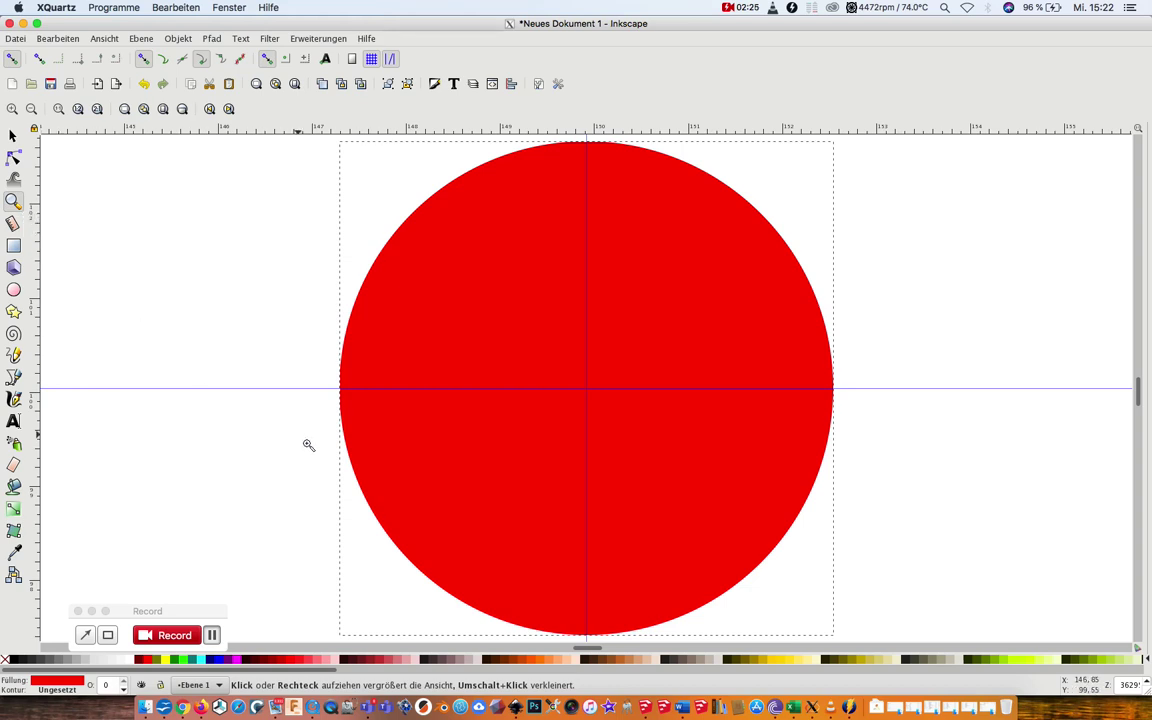
left_click(563, 421, "shift")
left_click(564, 420, "shift")
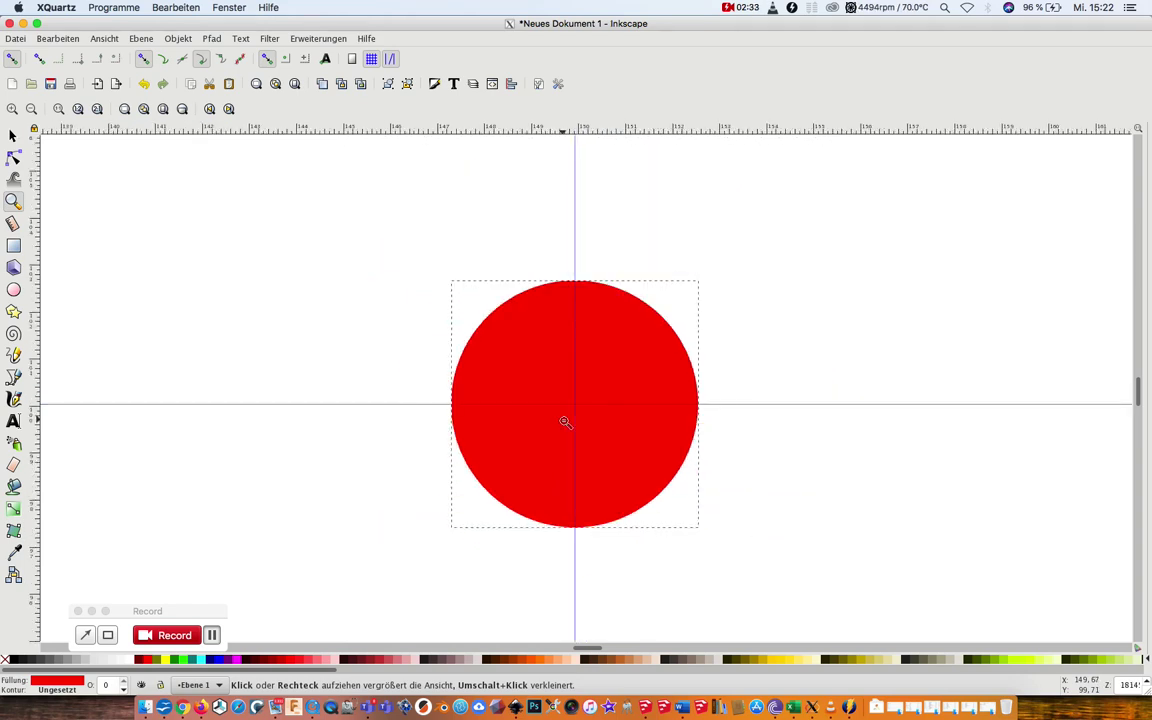
left_click(565, 421, "shift")
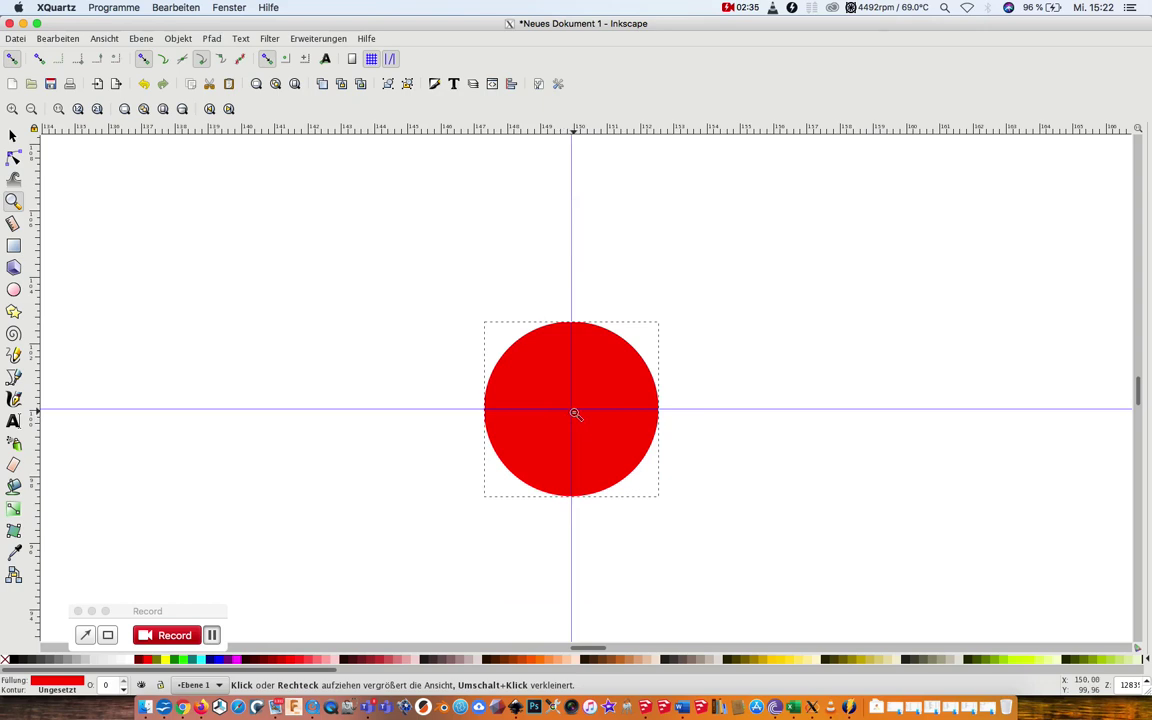
left_click(571, 412, "shift")
left_click(574, 412, "shift")
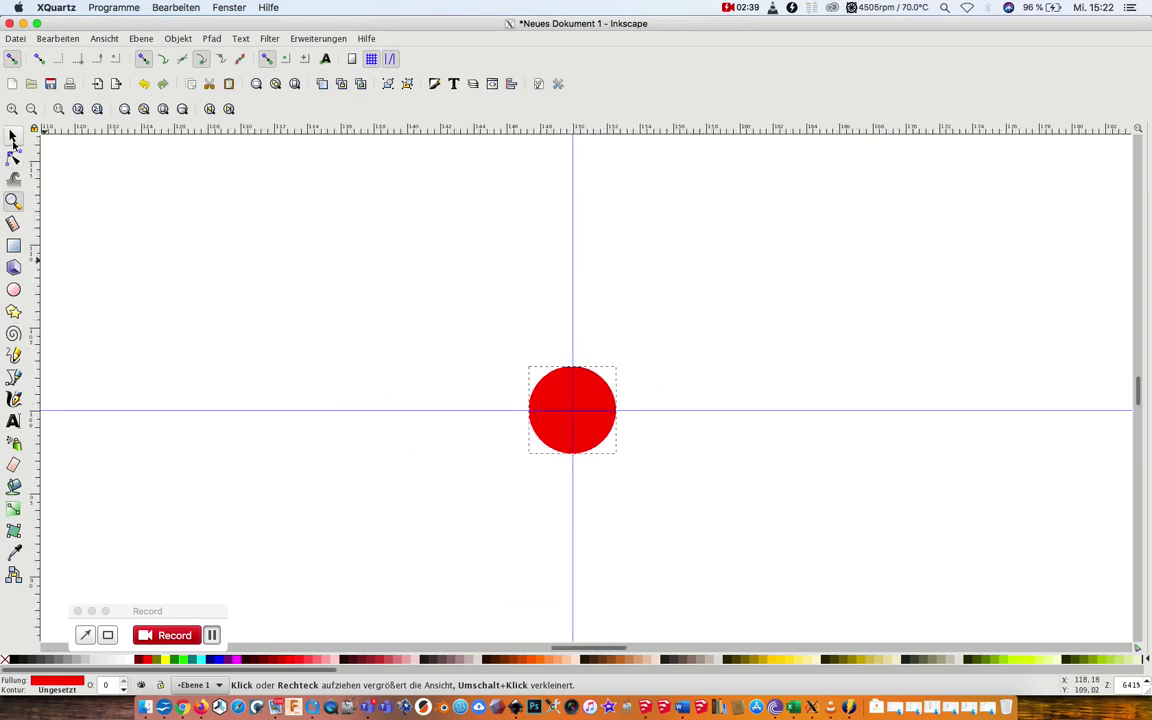
Change the circle's fill to golden yellow.
left_click(12, 134)
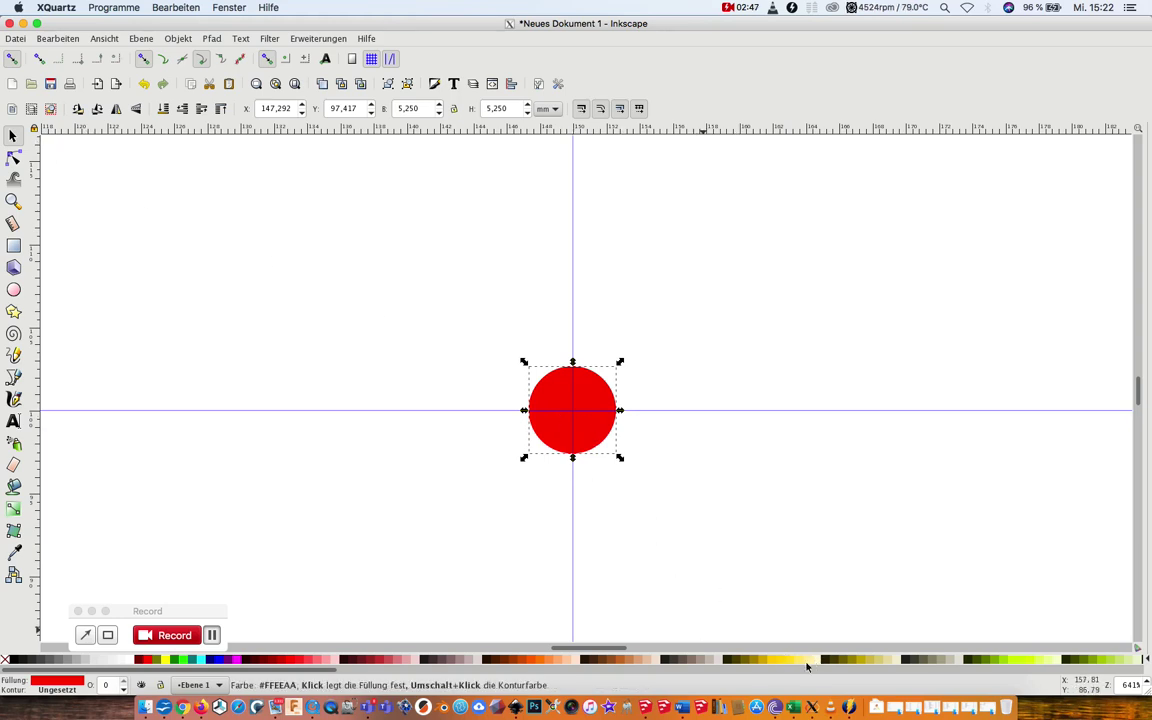
left_click(772, 660)
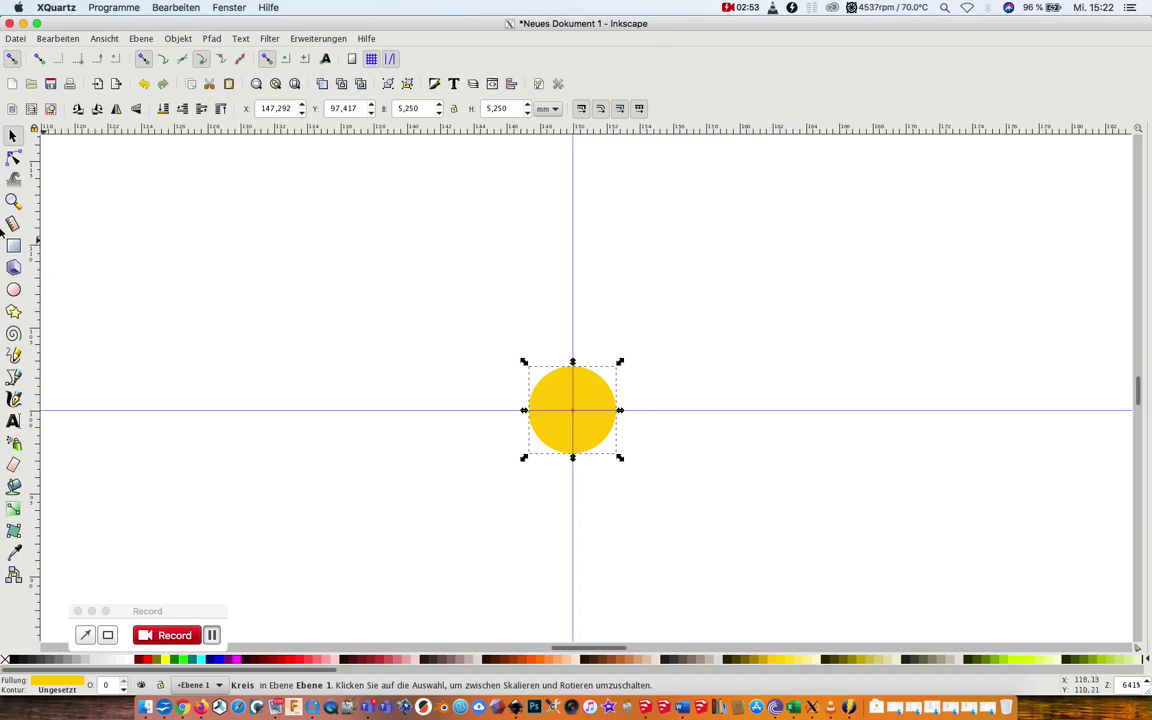
Draw a narrow upright red ellipse about 1.8 by 13.3 mm directly above the yellow circle, centred on the vertical guide, and deselect it.
left_click(14, 290)
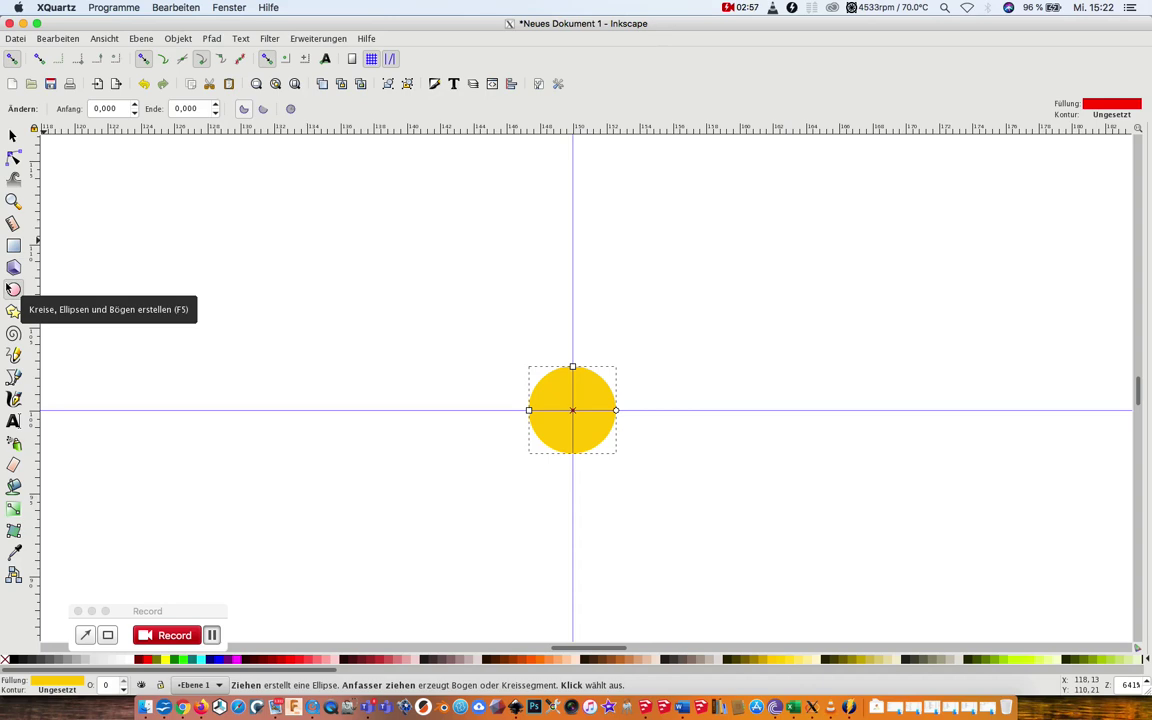
double_click(14, 290)
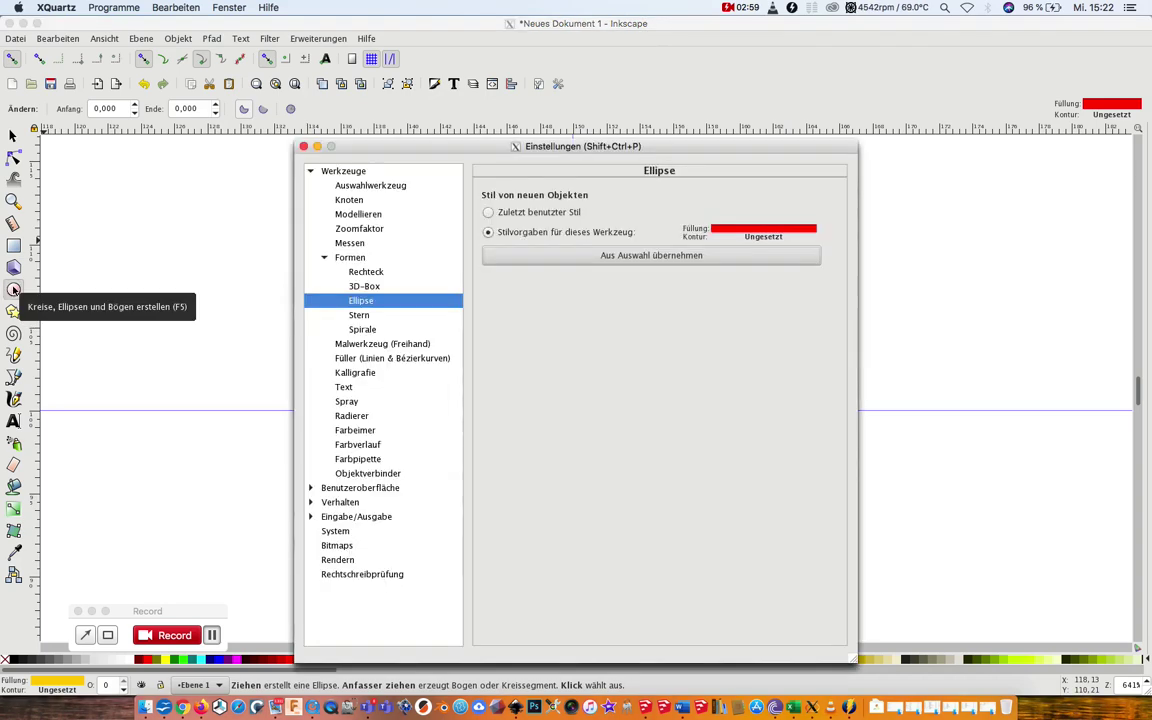
left_click(303, 147)
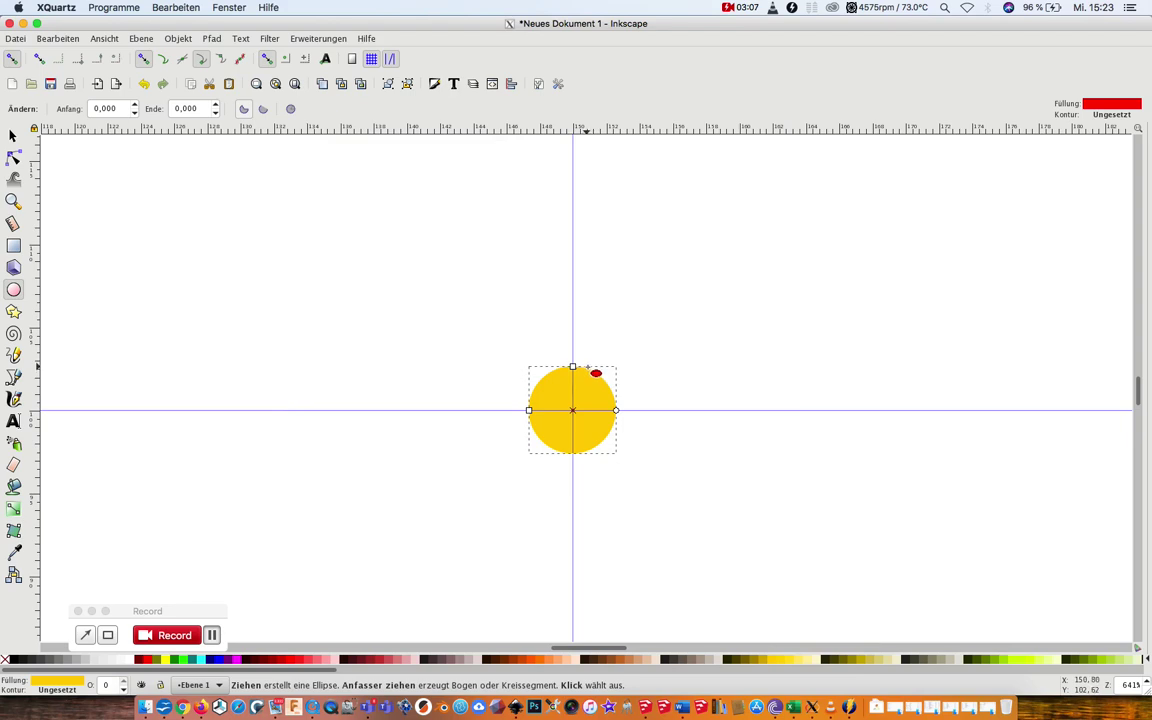
left_click_drag(588, 366, 558, 145)
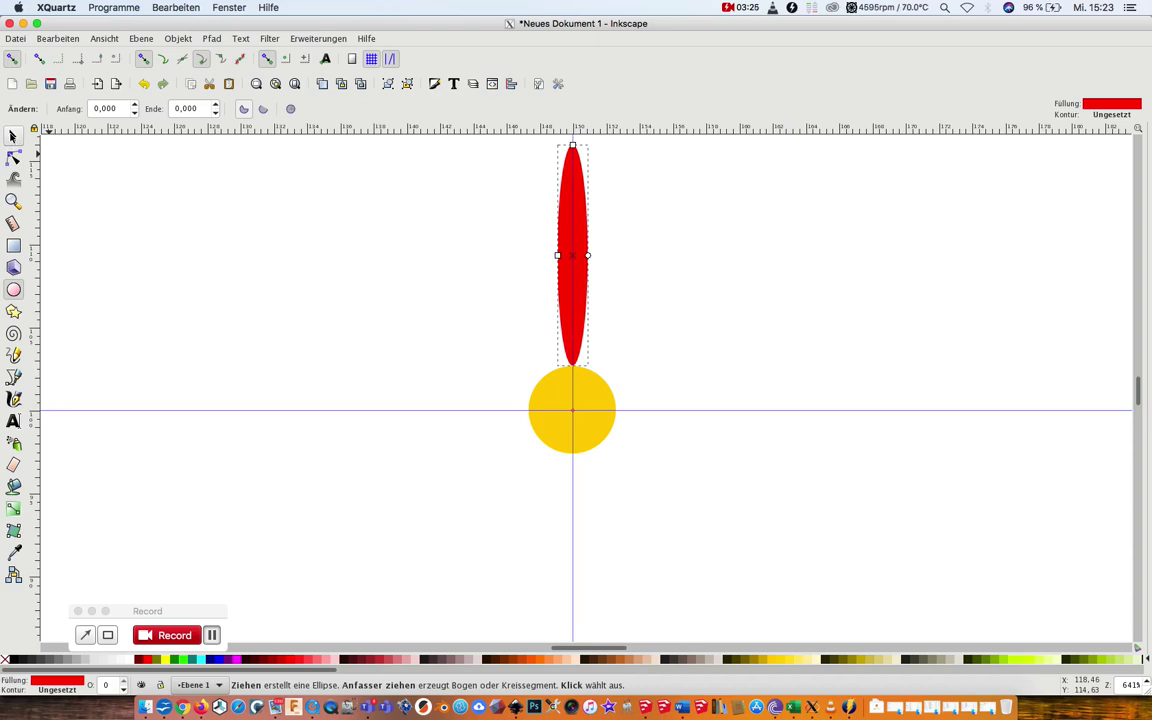
left_click(13, 135)
left_click(707, 273)
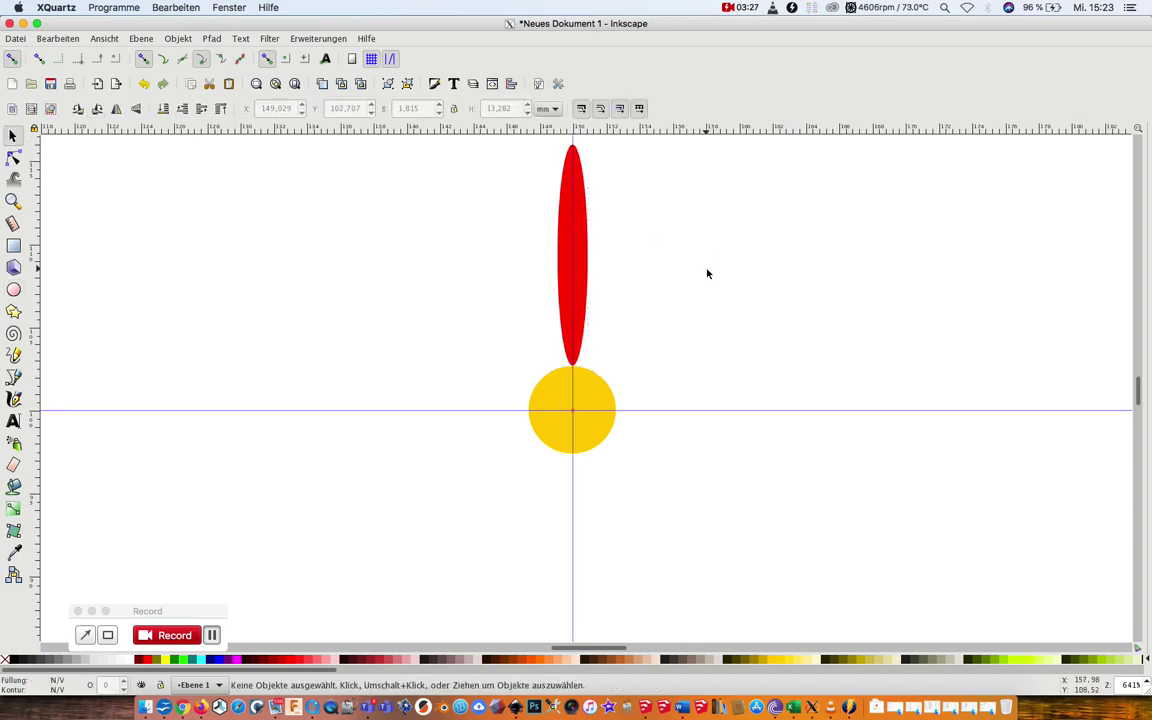
Nudge the red ellipse very slightly so that its long axis lies on the vertical guide.
left_click(13, 200)
left_click(571, 246)
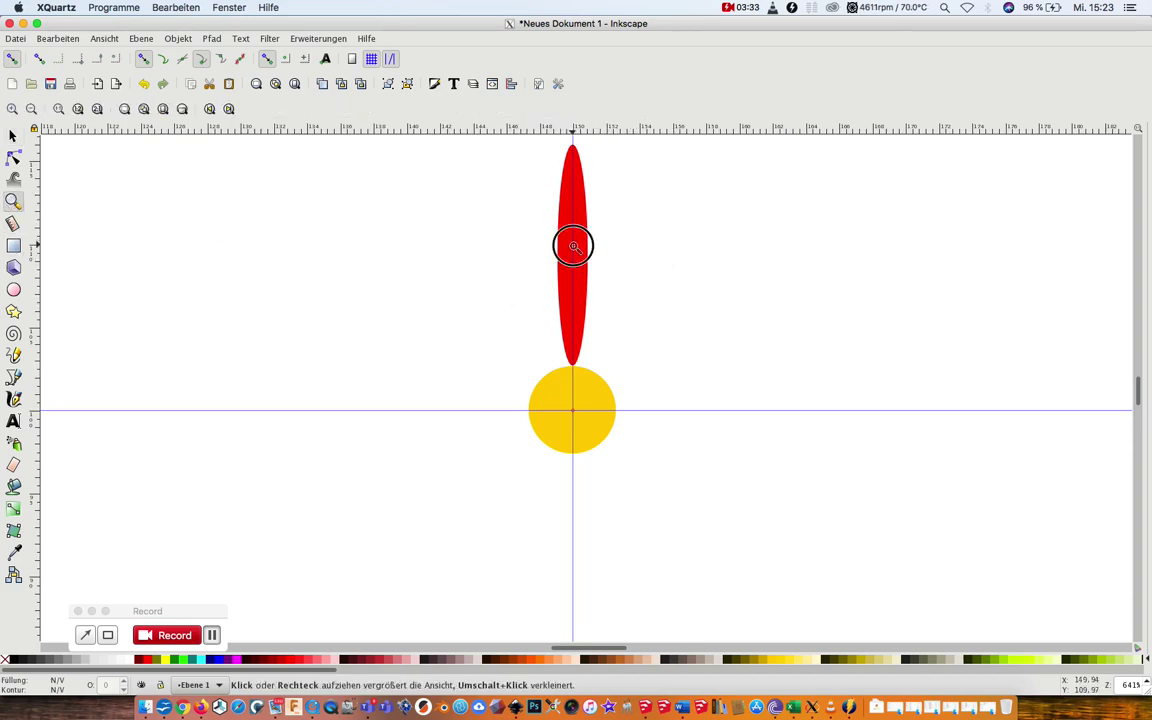
left_click(575, 240)
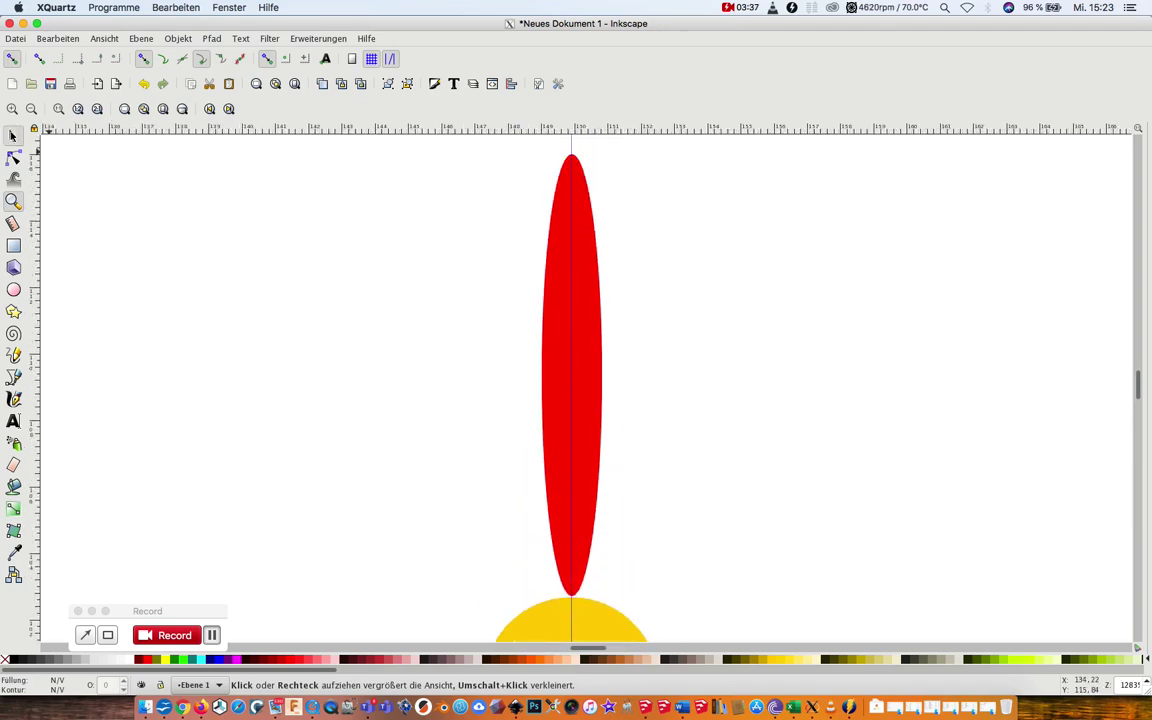
left_click(13, 135)
left_click(590, 338)
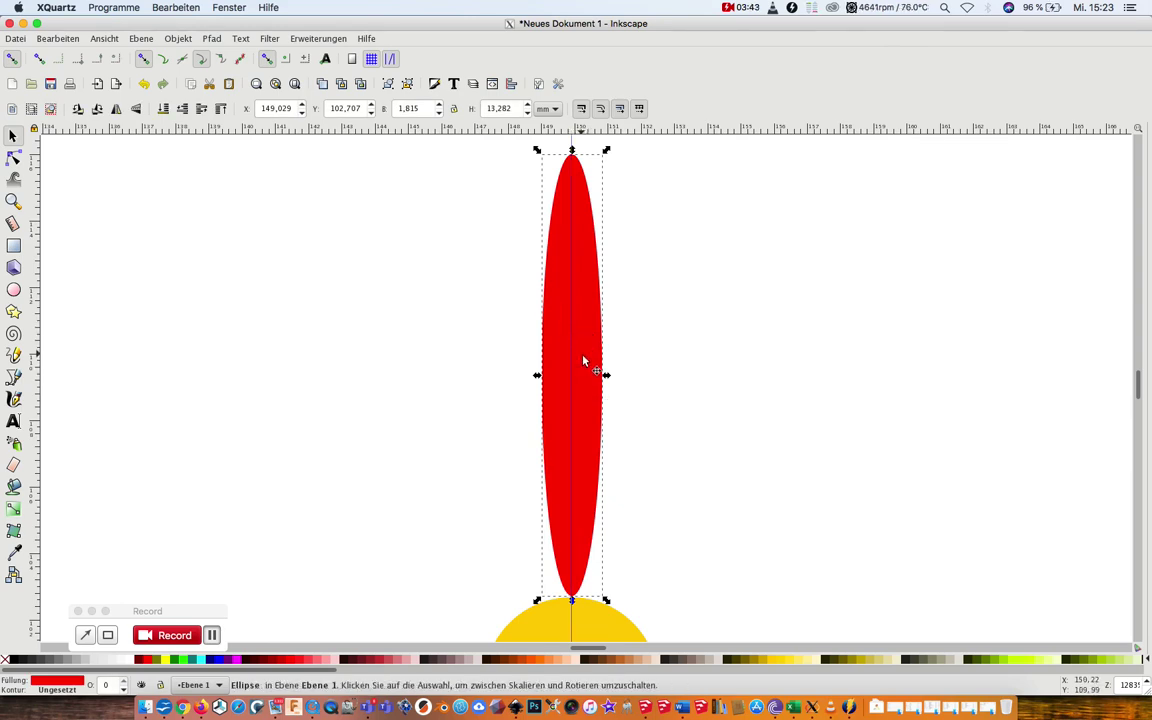
mouse_move(587, 375)
left_mouse_down()
mouse_move(643, 373)
mouse_move(586, 374)
left_mouse_up()
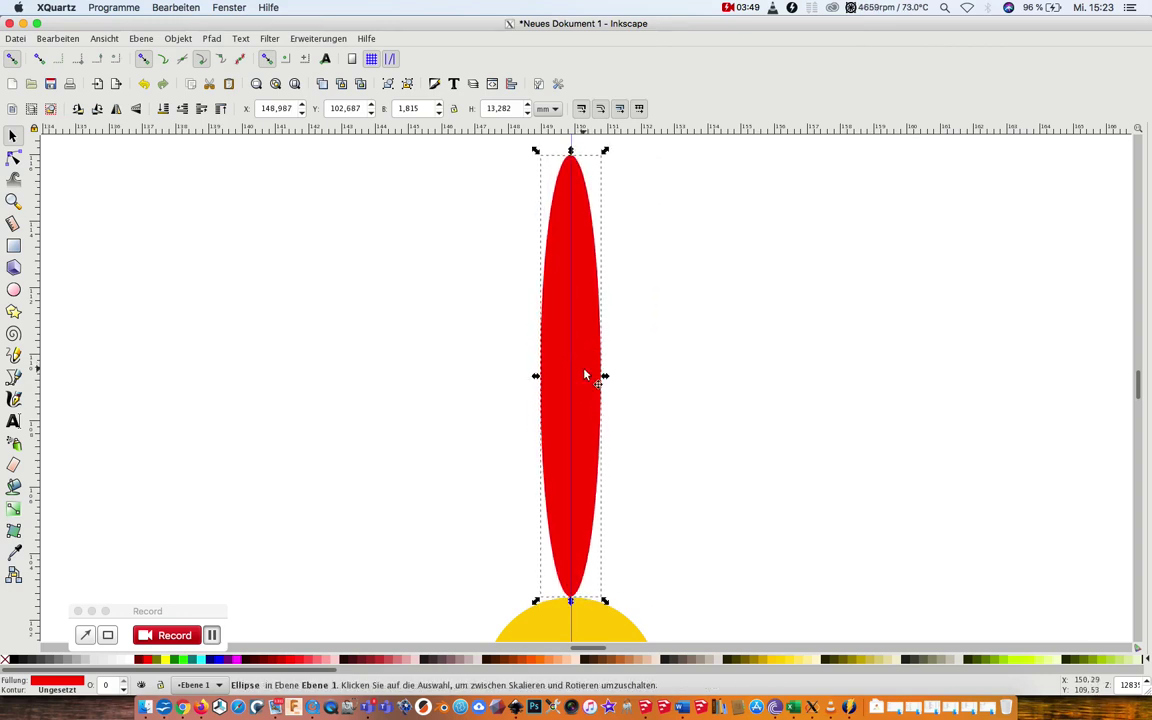
Switch the red ellipse to rotate mode so that its rotation centre is shown.
double_click(586, 374)
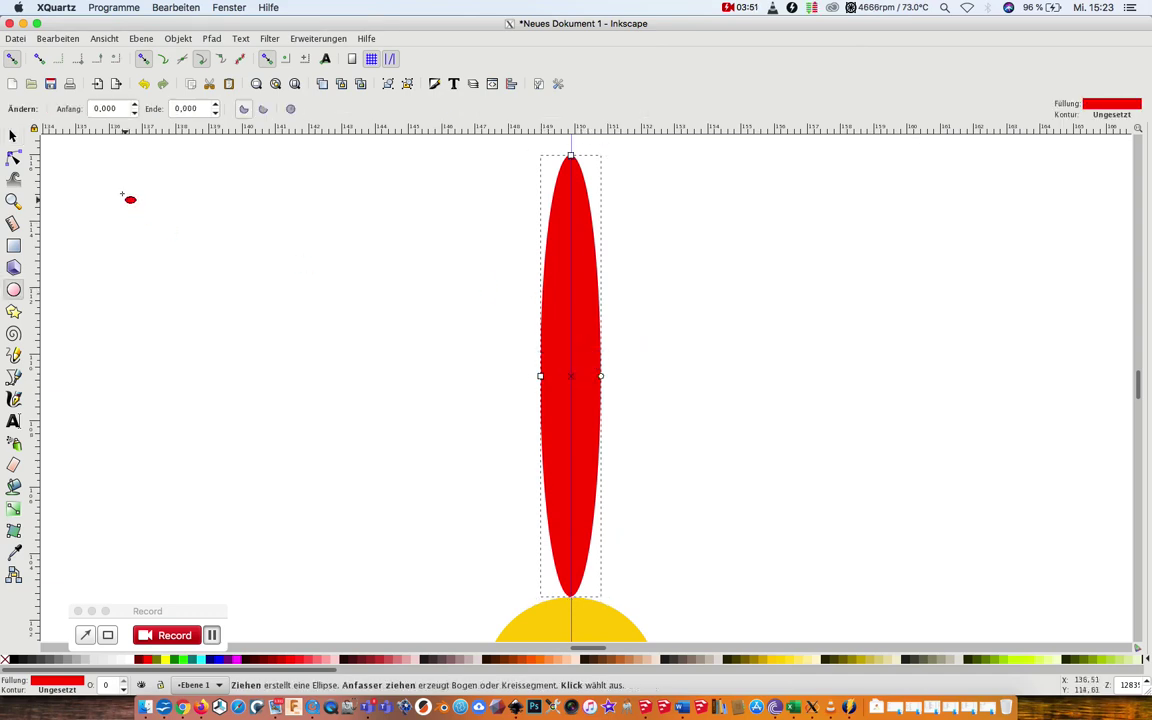
left_click(12, 135)
left_click(588, 288)
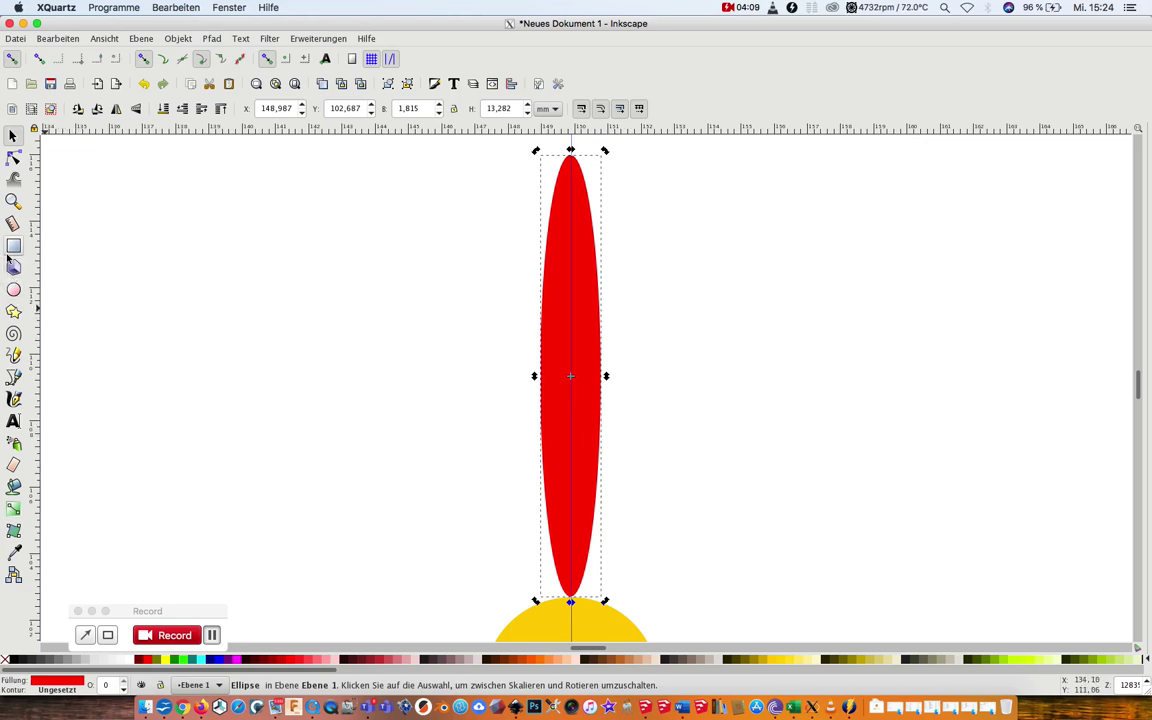
Move the red ellipse's rotation centre from its middle to the guide crossing at the yellow circle's centre.
left_click(13, 200)
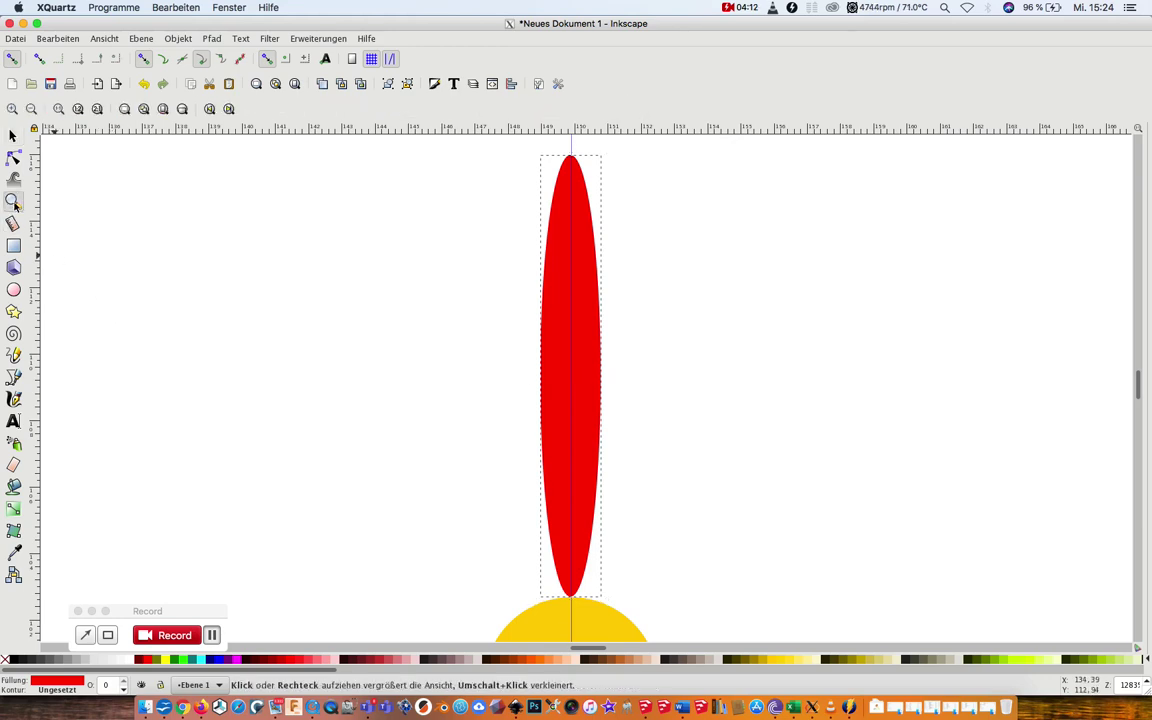
left_click(554, 478, "shift")
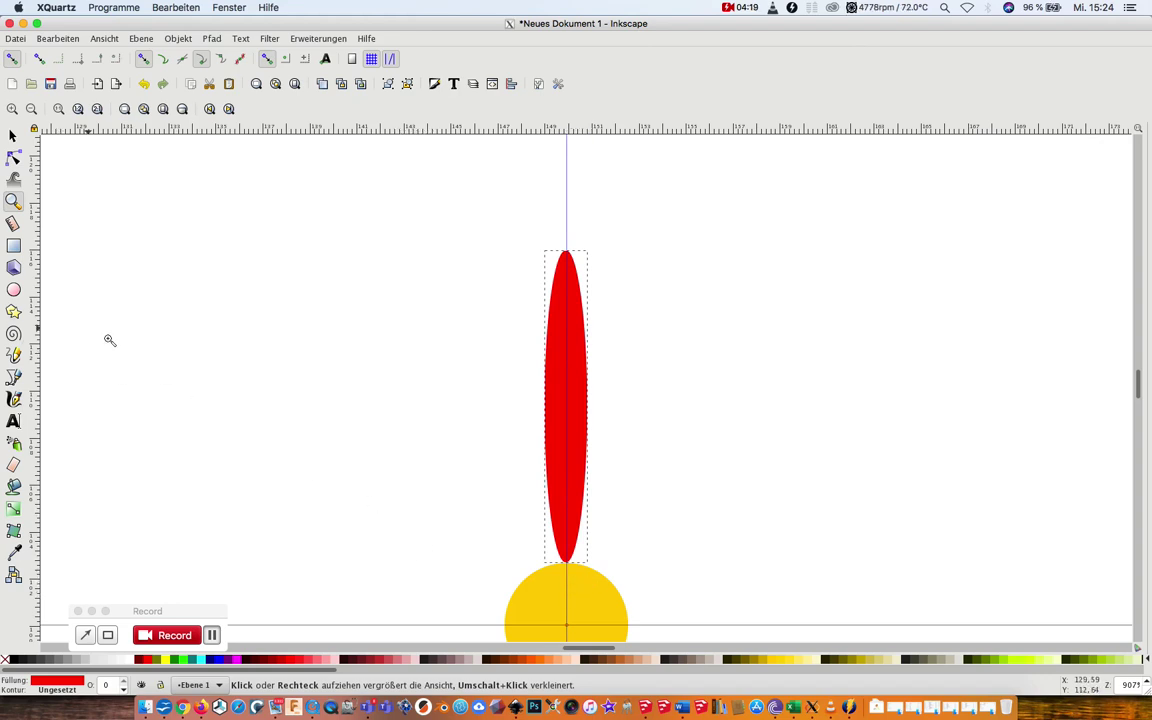
left_click(498, 489, "shift")
scroll(544, 615, "up", 2)
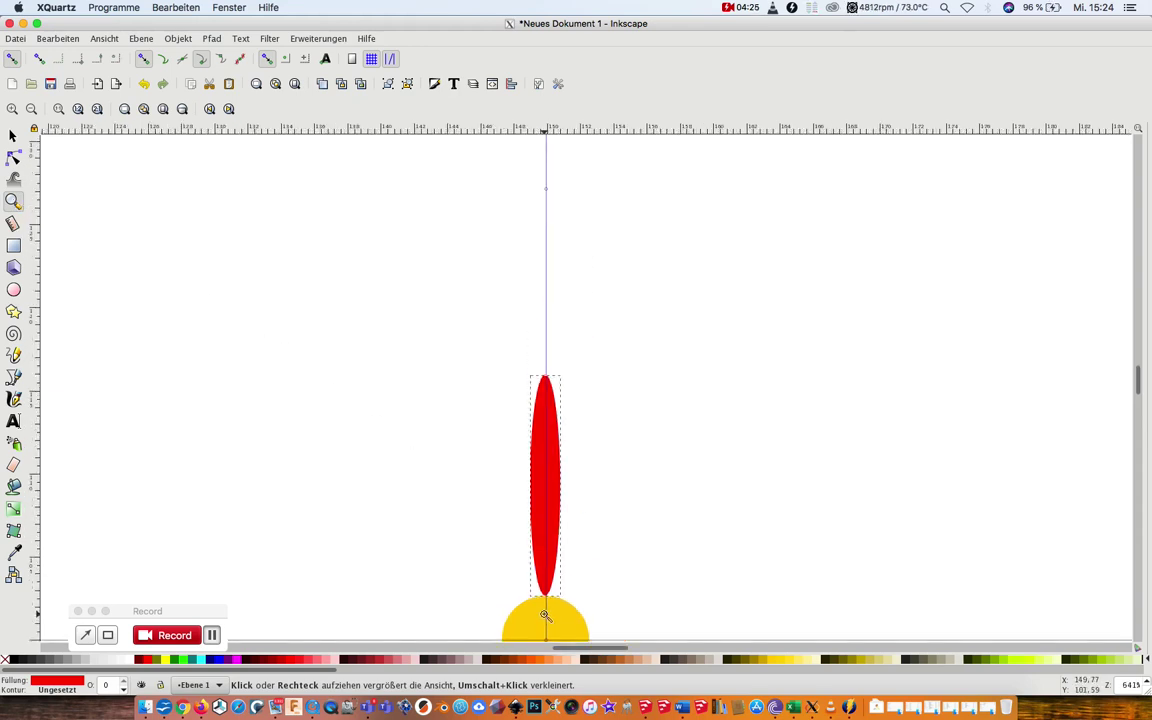
scroll(545, 610, "down", 5)
left_click(544, 456)
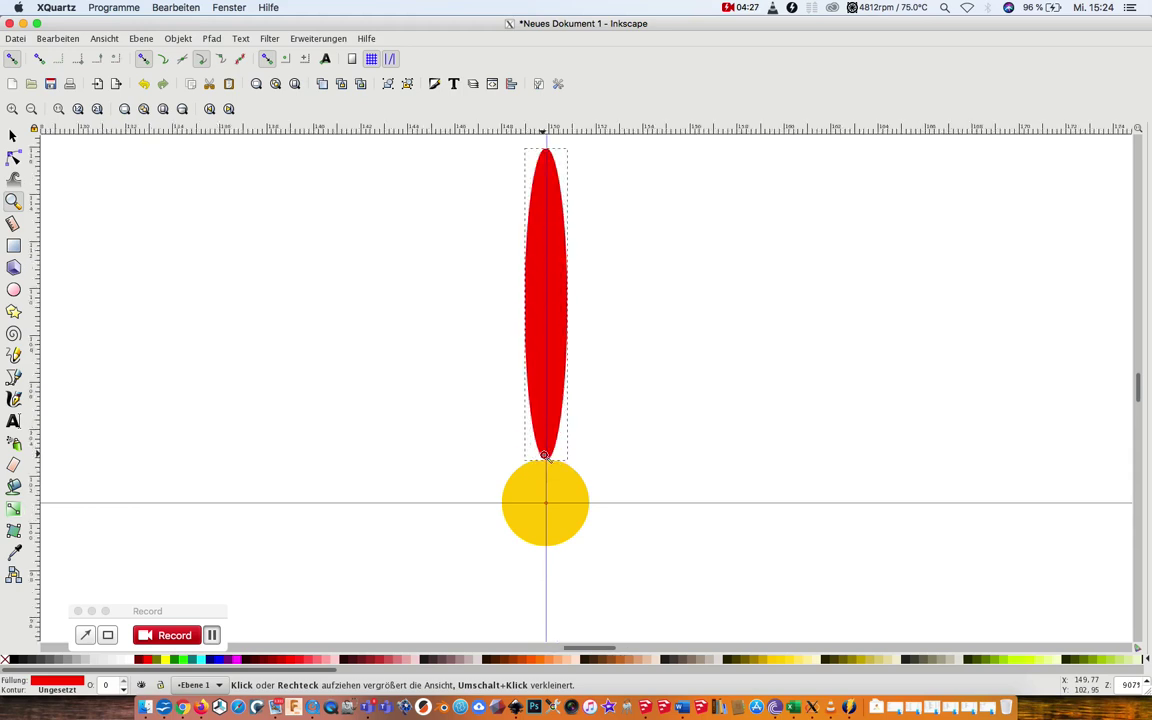
left_click(533, 418)
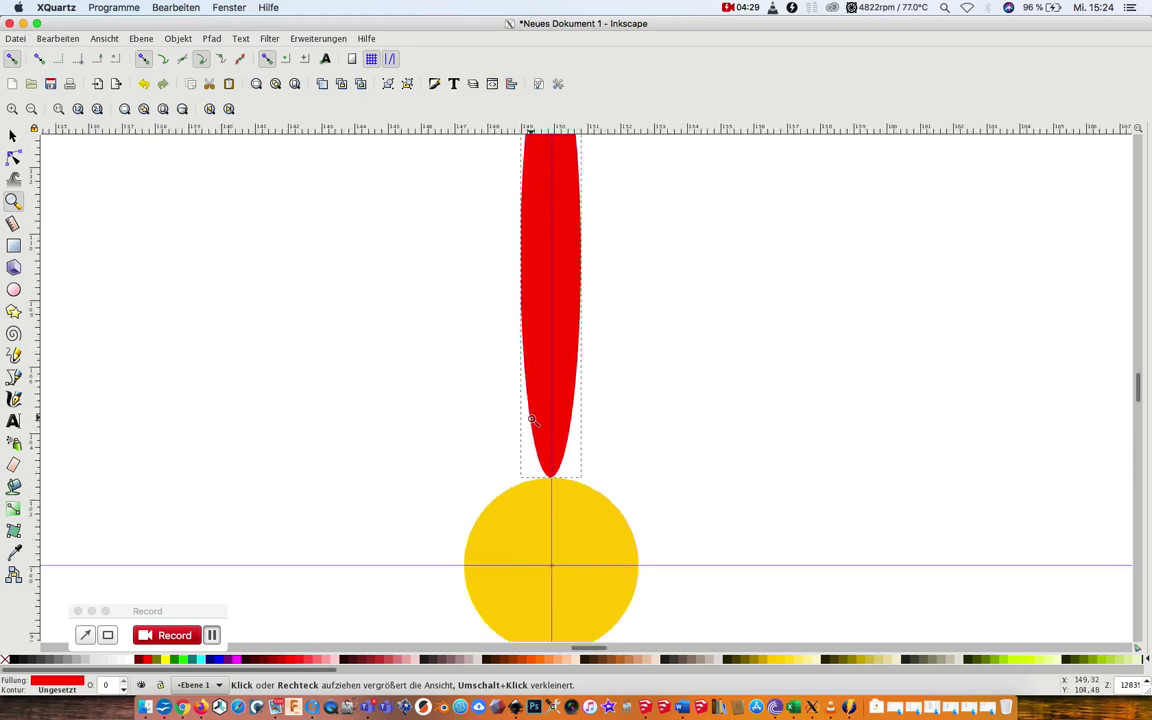
left_click(13, 134)
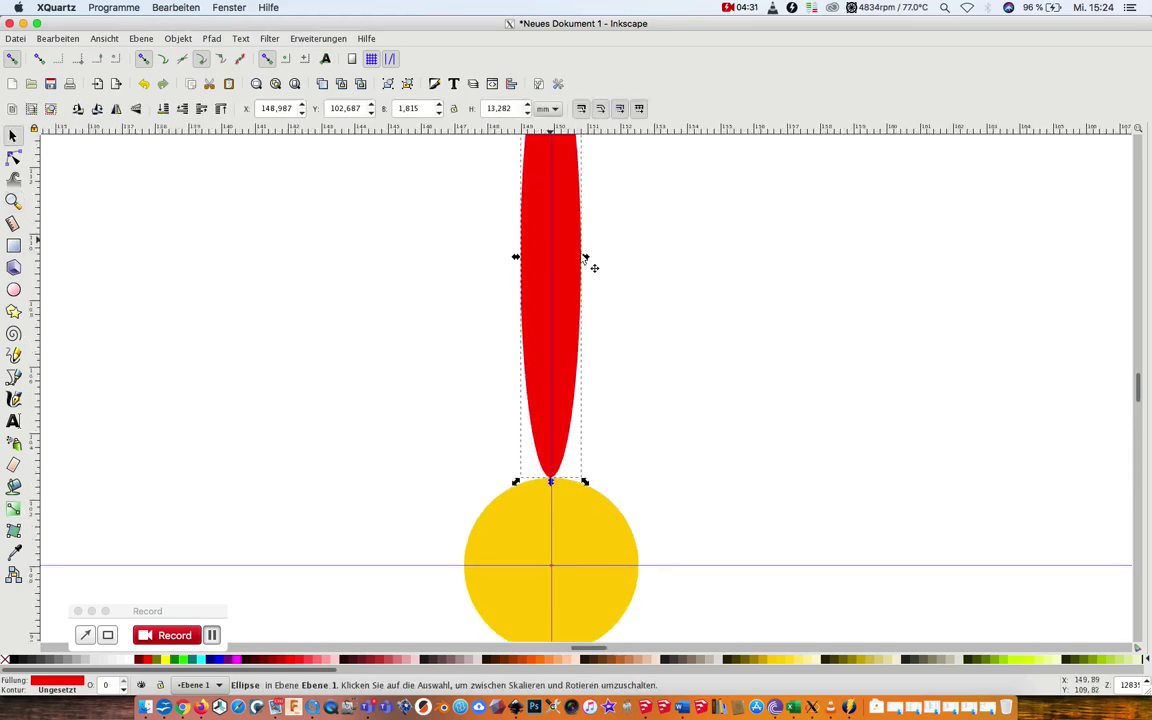
left_click(553, 261)
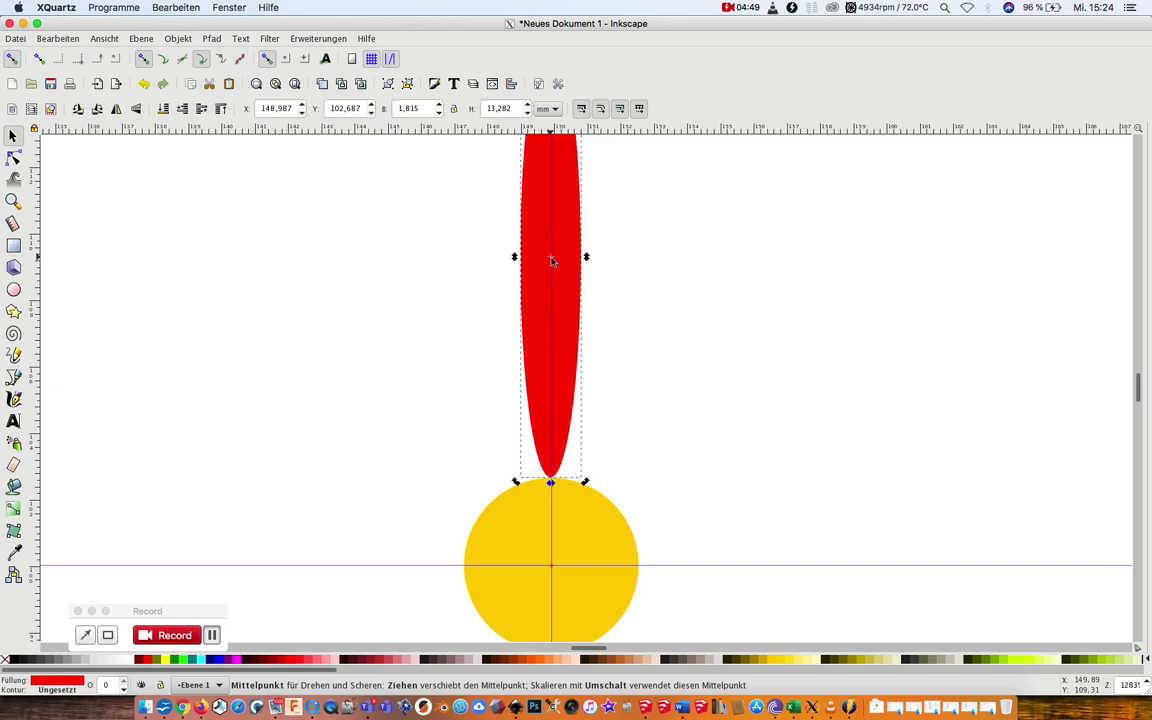
left_click_drag(551, 261, 551, 566)
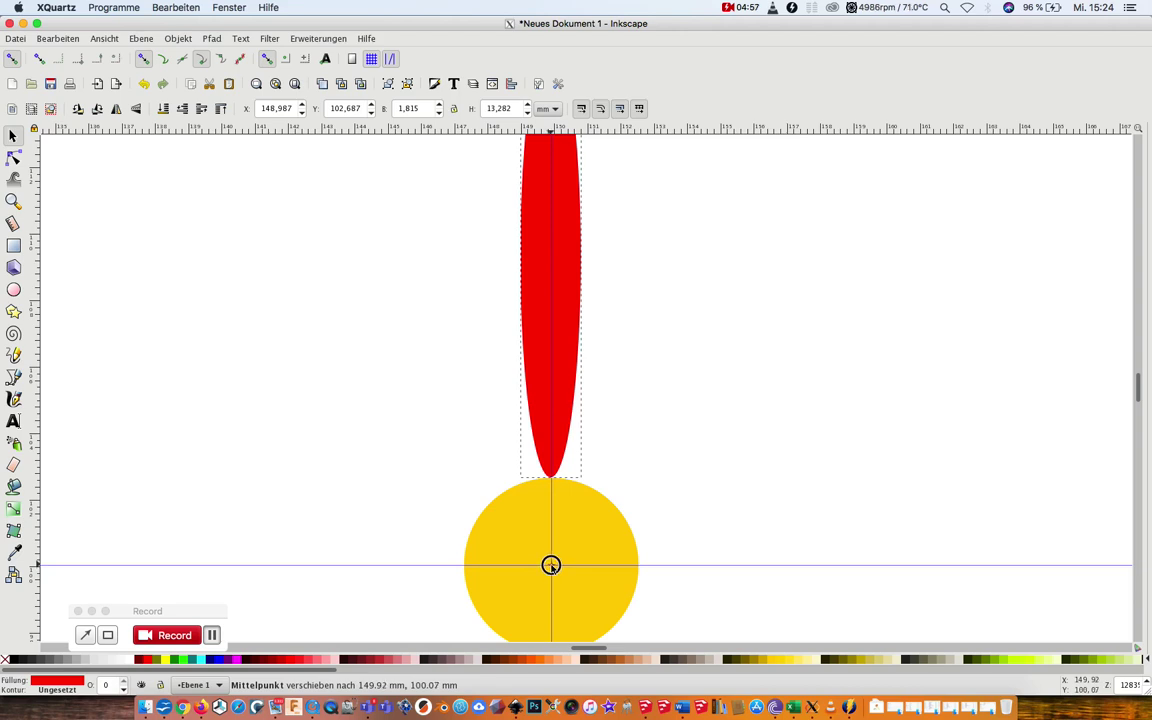
left_click_drag(551, 566, 551, 566)
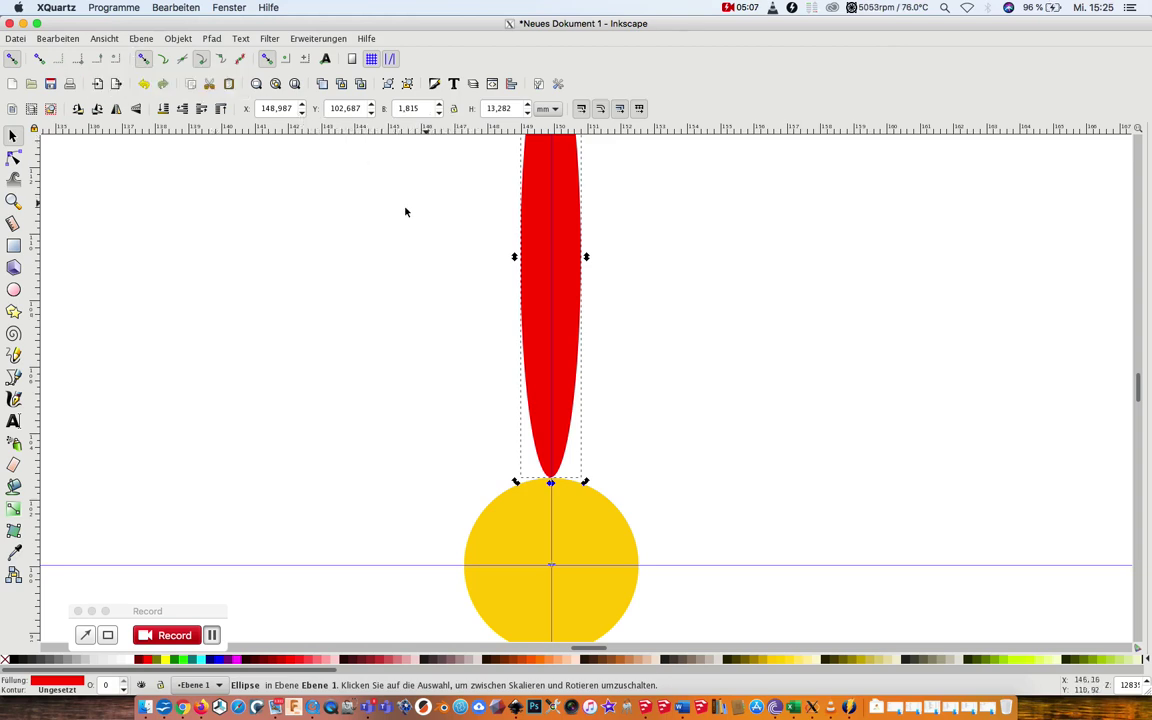
Shift the ellipse down about 0.6 mm so its tip overlaps the yellow circle, and put its rotation centre back on the guide crossing.
left_click_drag(542, 244, 543, 270)
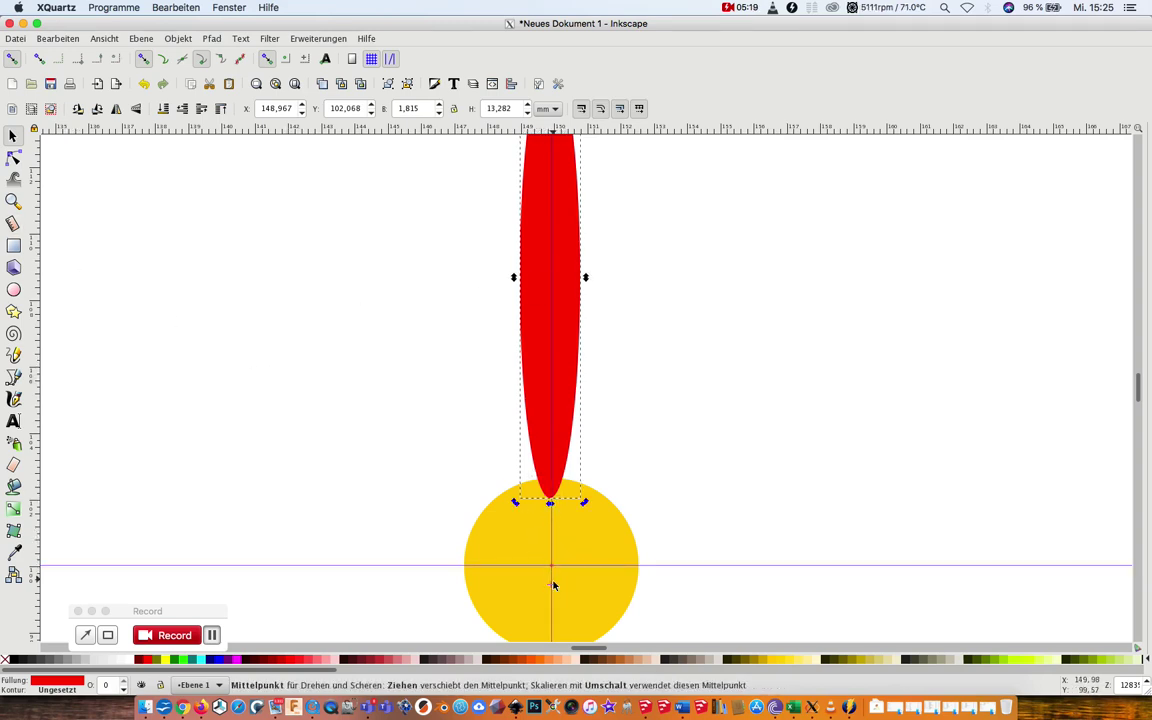
left_click_drag(550, 584, 552, 565)
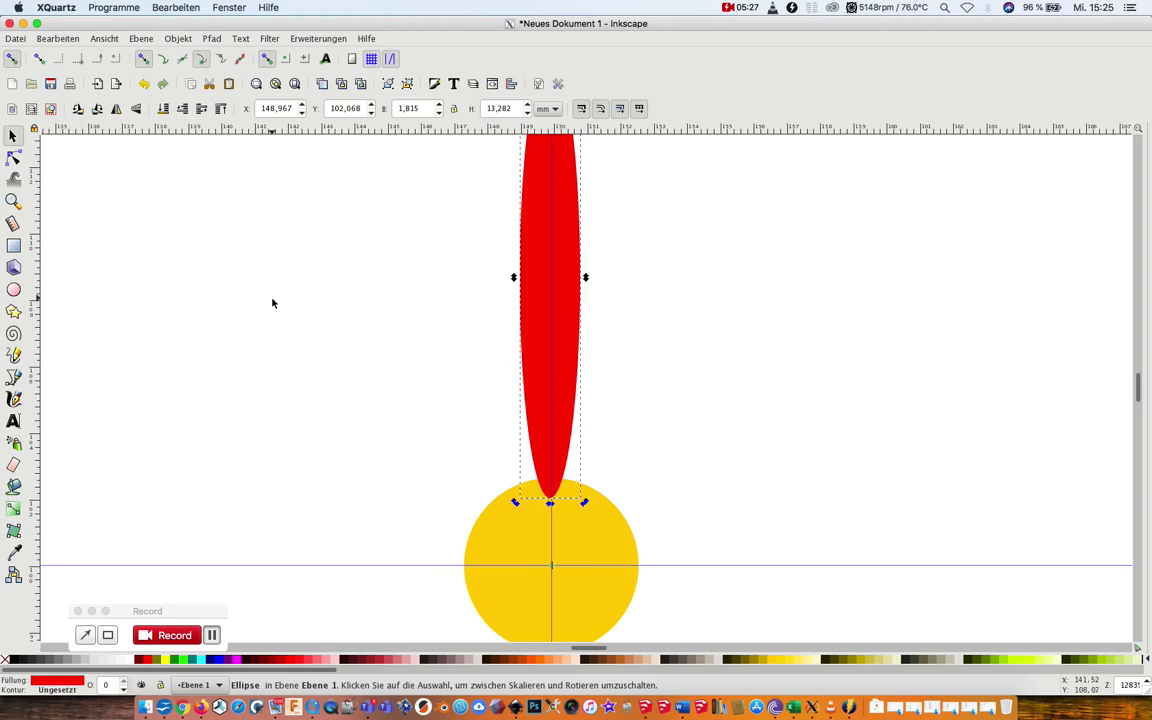
left_click(729, 8)
left_click(770, 40)
Open the Transformation settings and look through the move, scale, rotate, skew and matrix options.
left_click(178, 39)
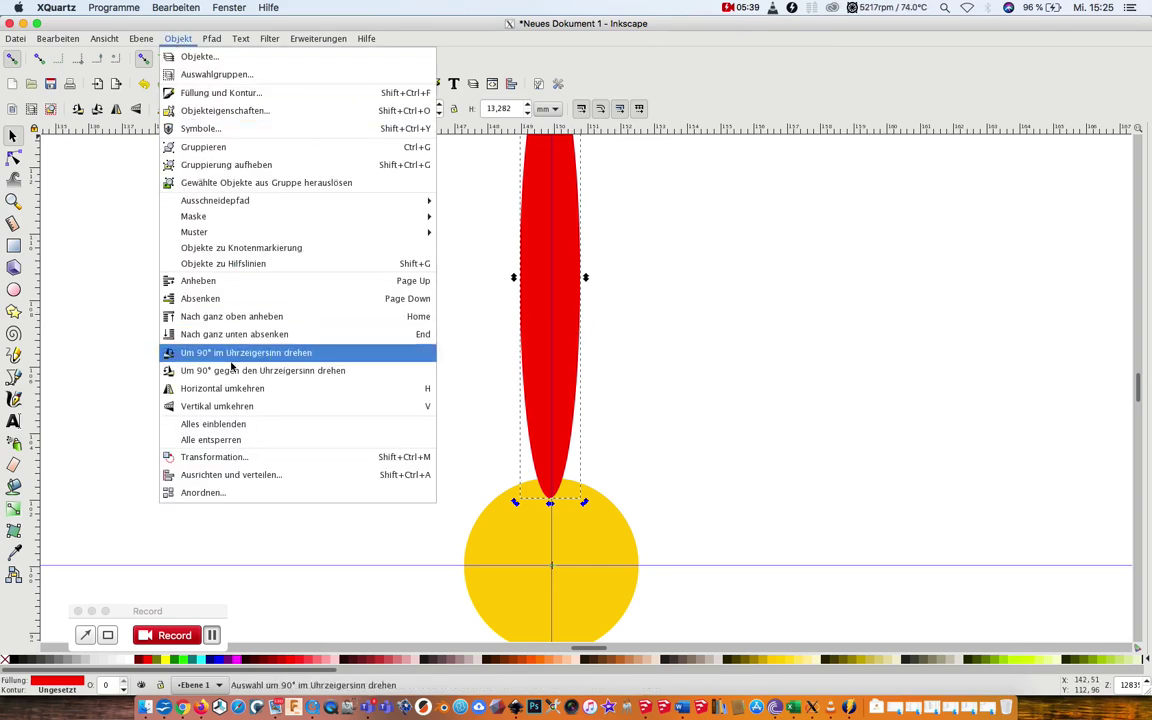
left_click(224, 459)
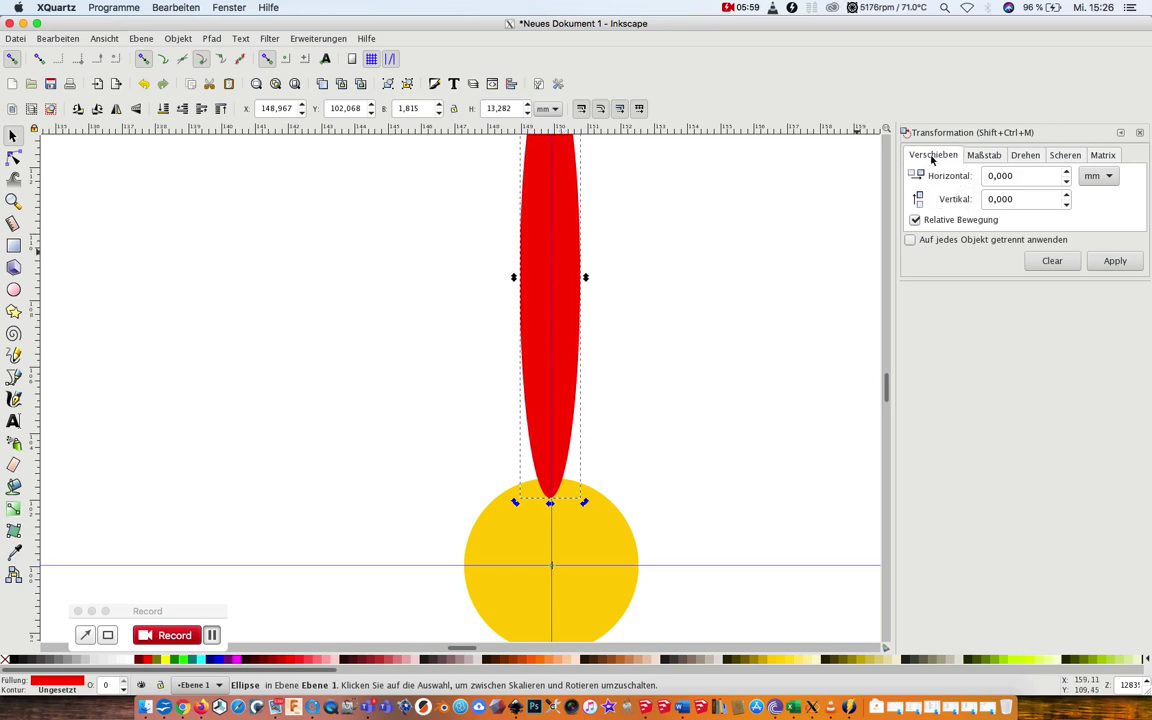
left_click(985, 156)
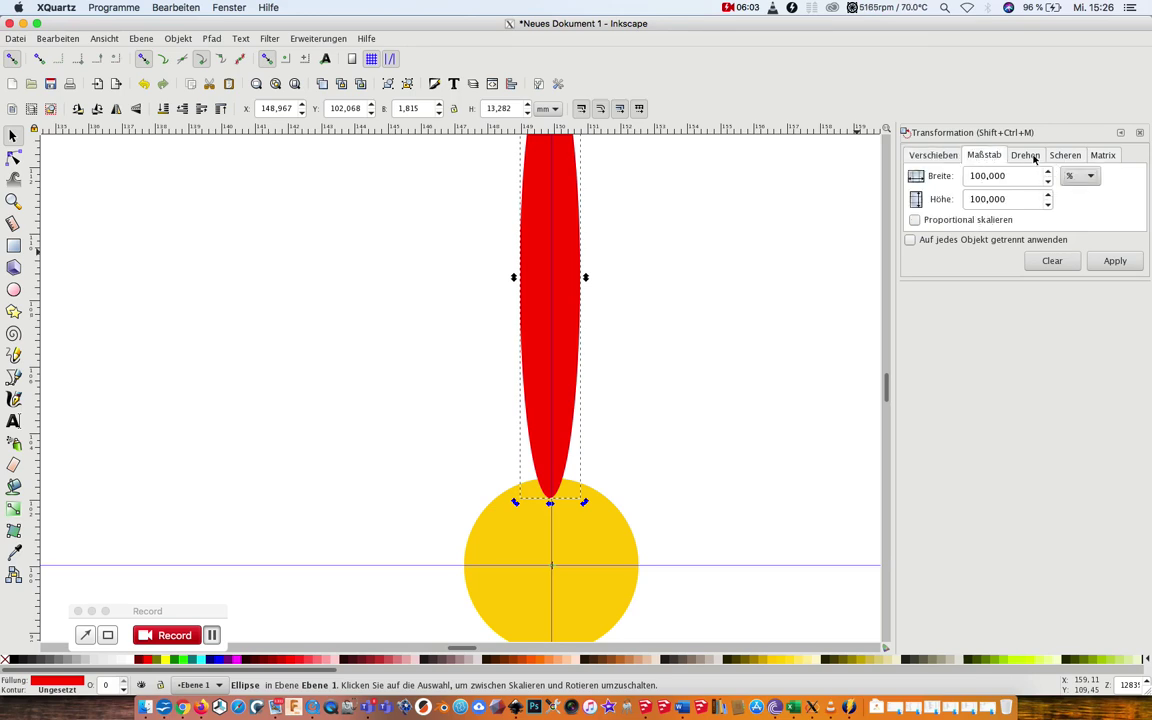
left_click(1030, 157)
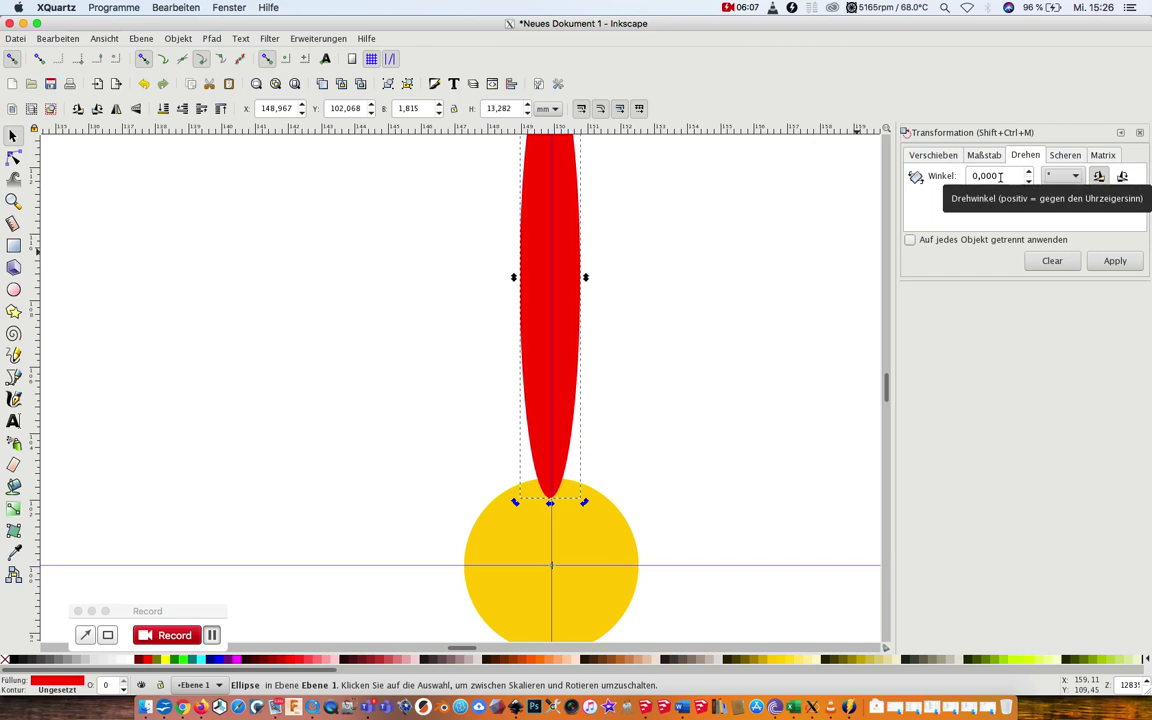
left_click(1066, 156)
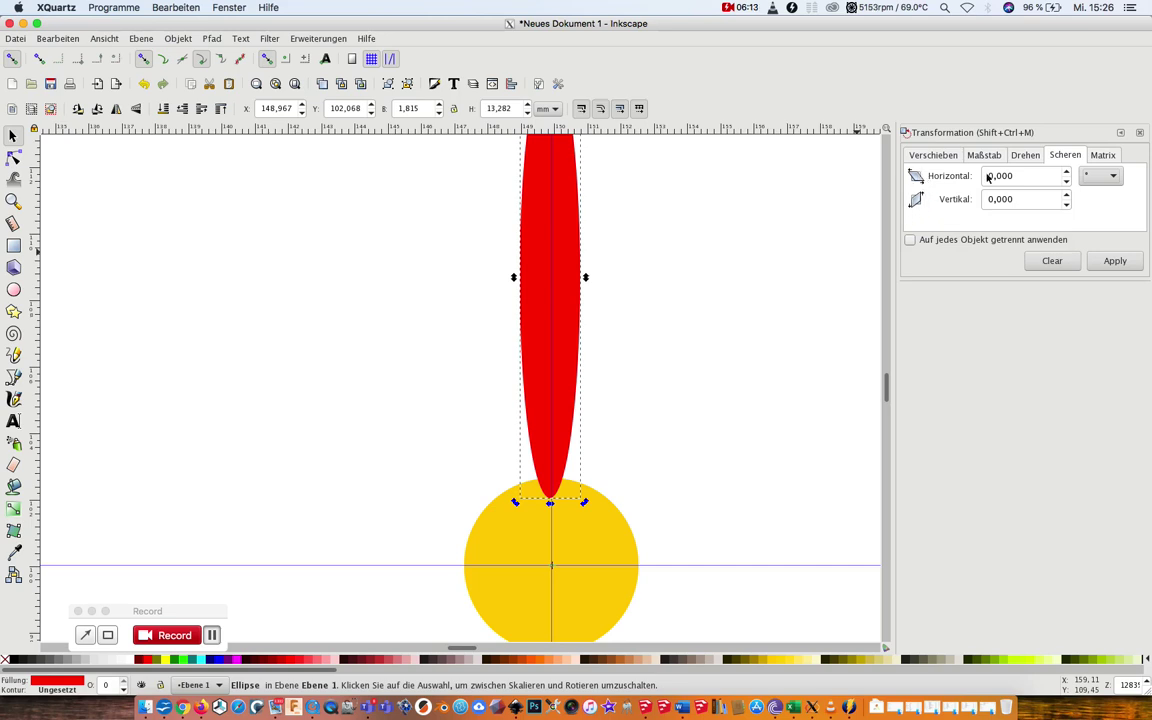
left_click(1100, 156)
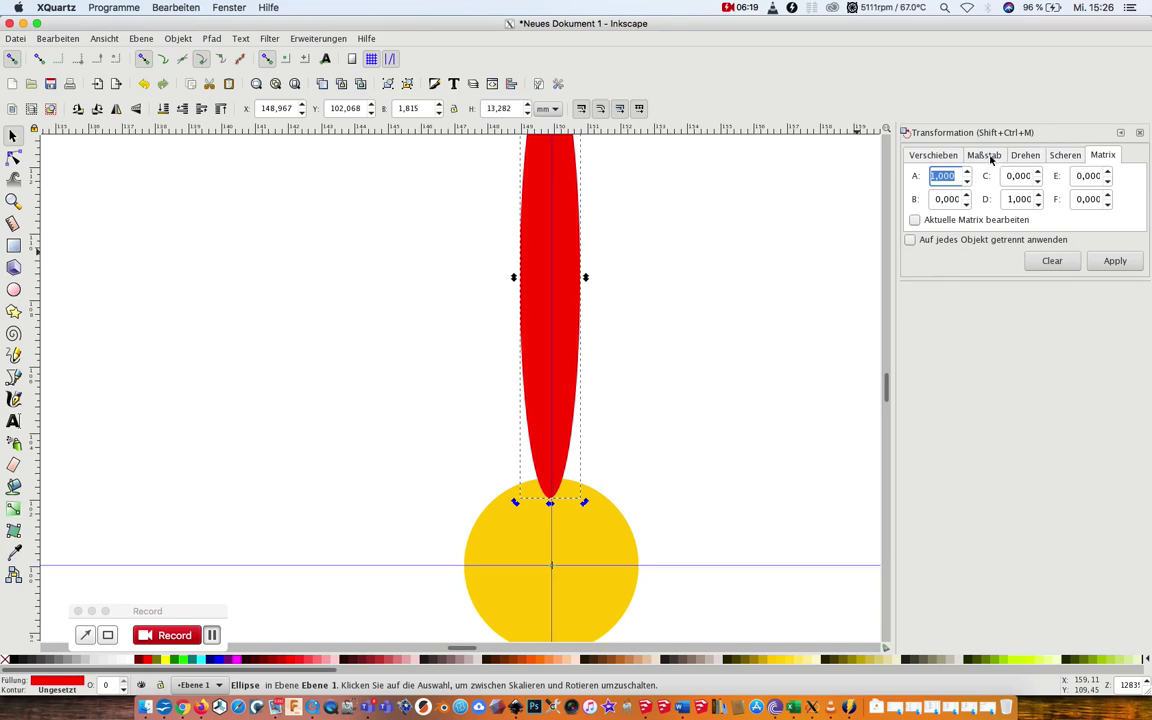
Rotate the red ellipse 15° counter-clockwise about the guide crossing.
left_click(1024, 156)
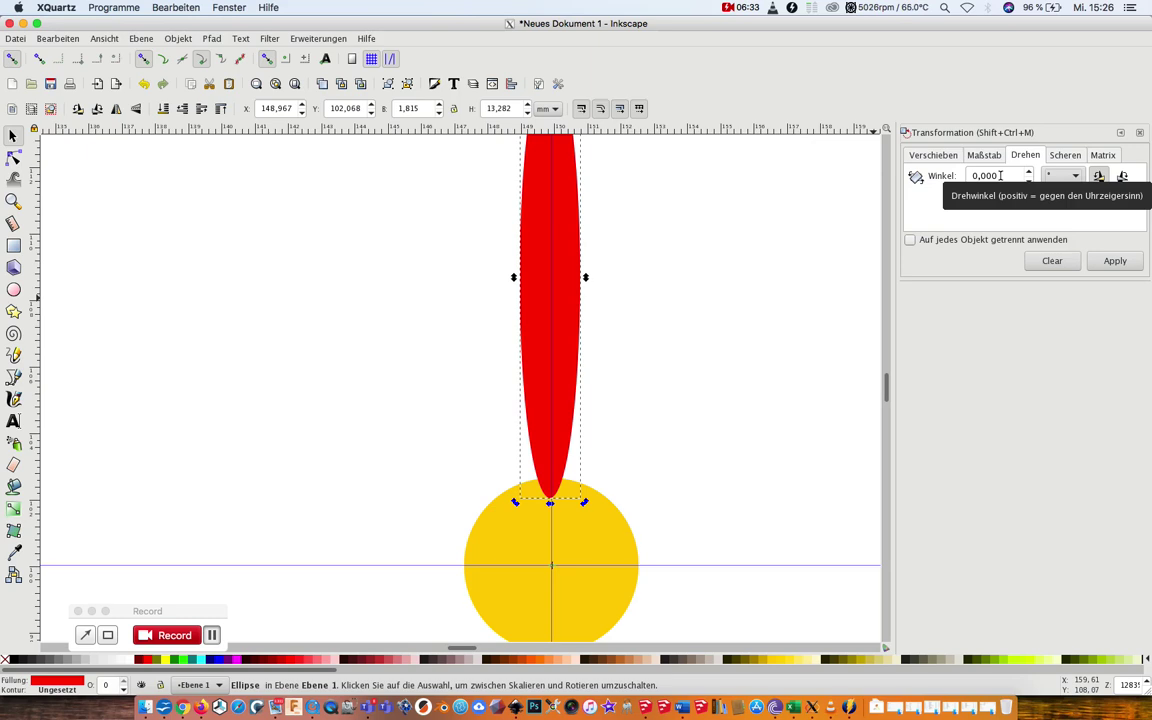
left_click_drag(1000, 175, 966, 177)
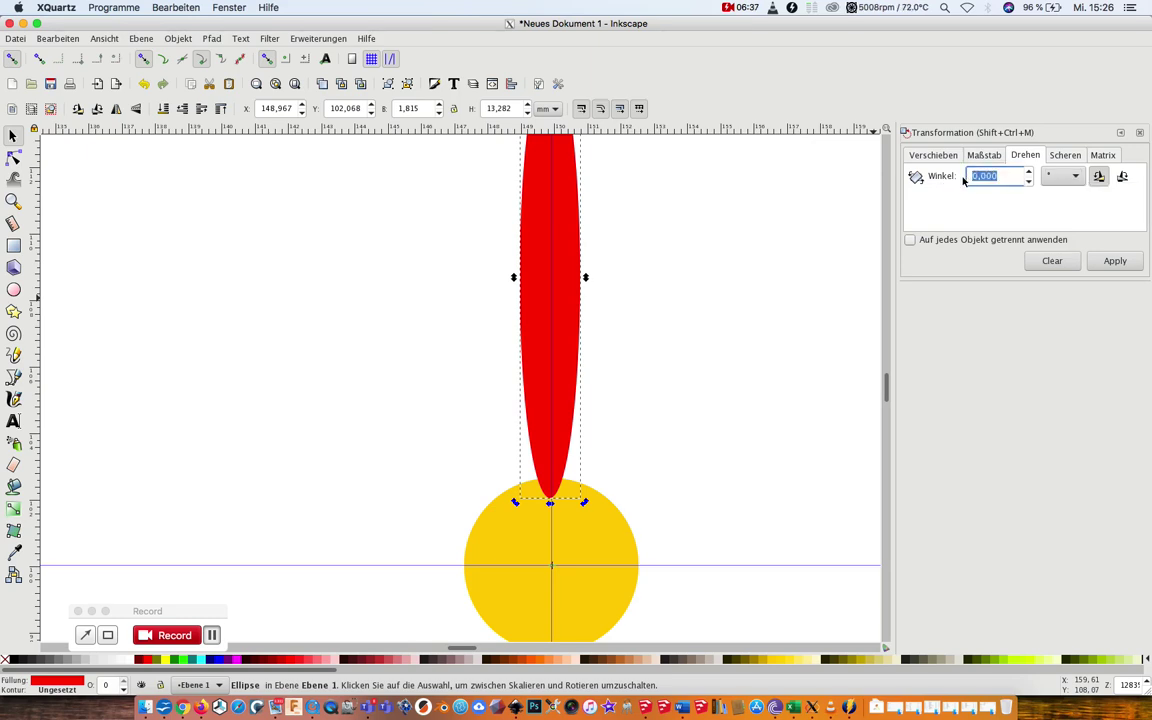
type("15")
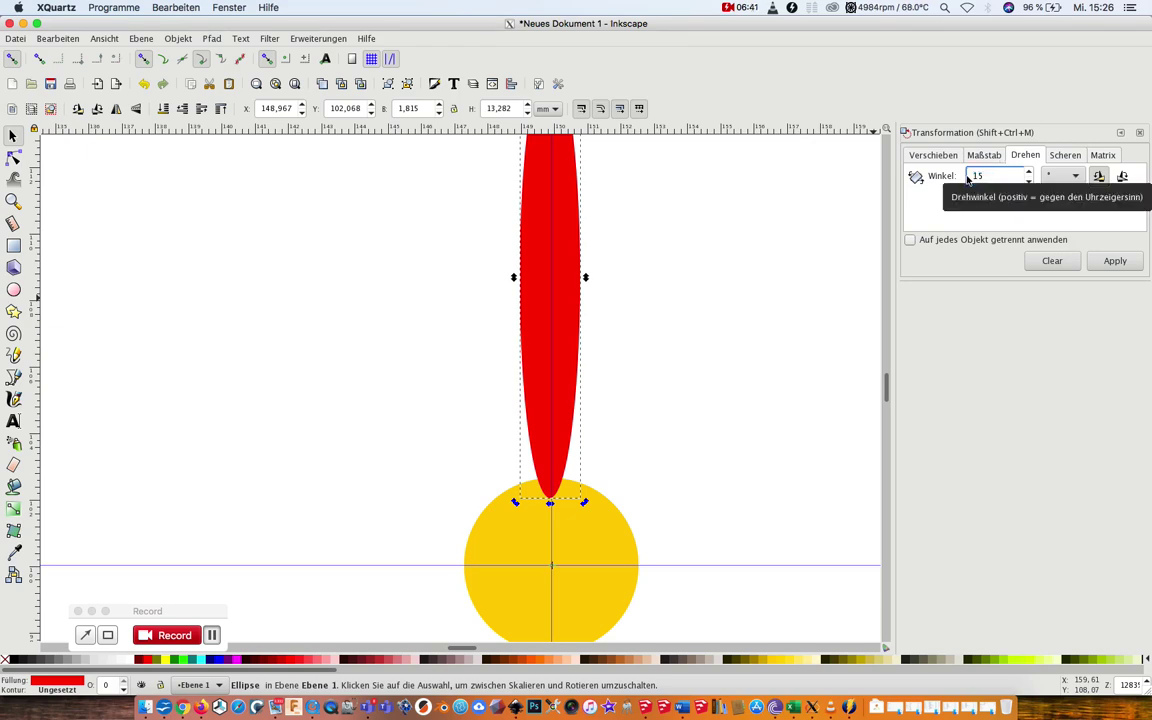
left_click(1118, 262)
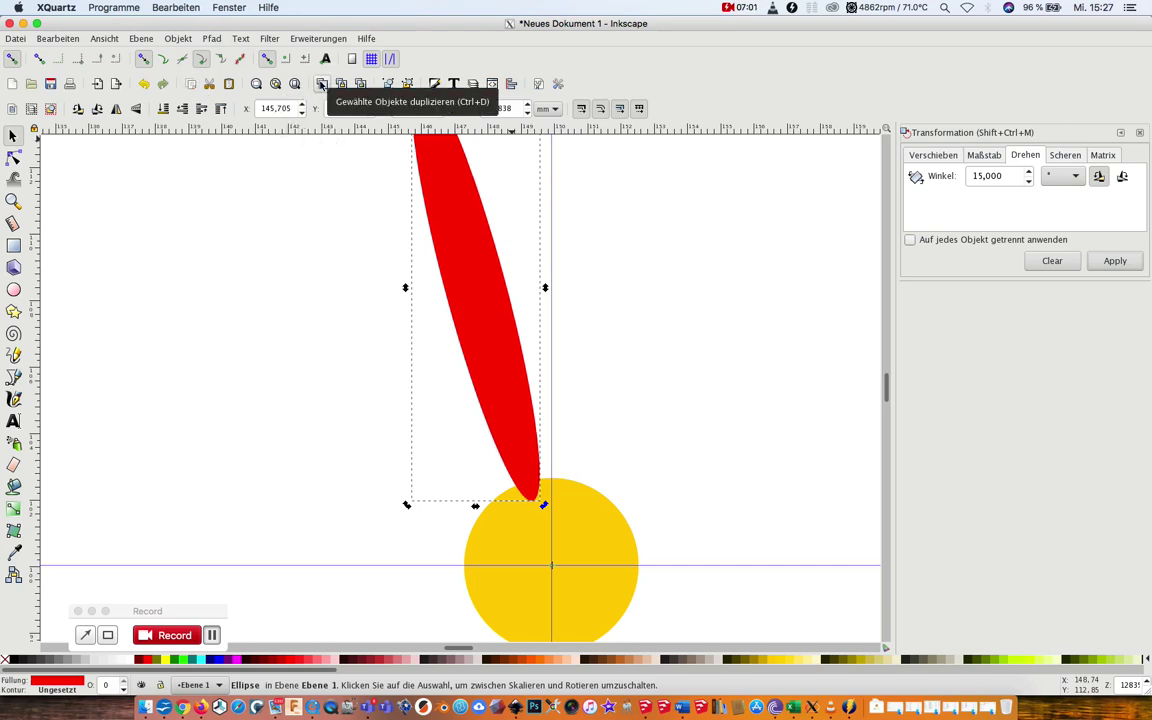
Duplicate the red petal five times, rotating each copy 15° counter-clockwise about the guide crossing, until one lies horizontally beside the yellow circle.
left_click(1115, 262)
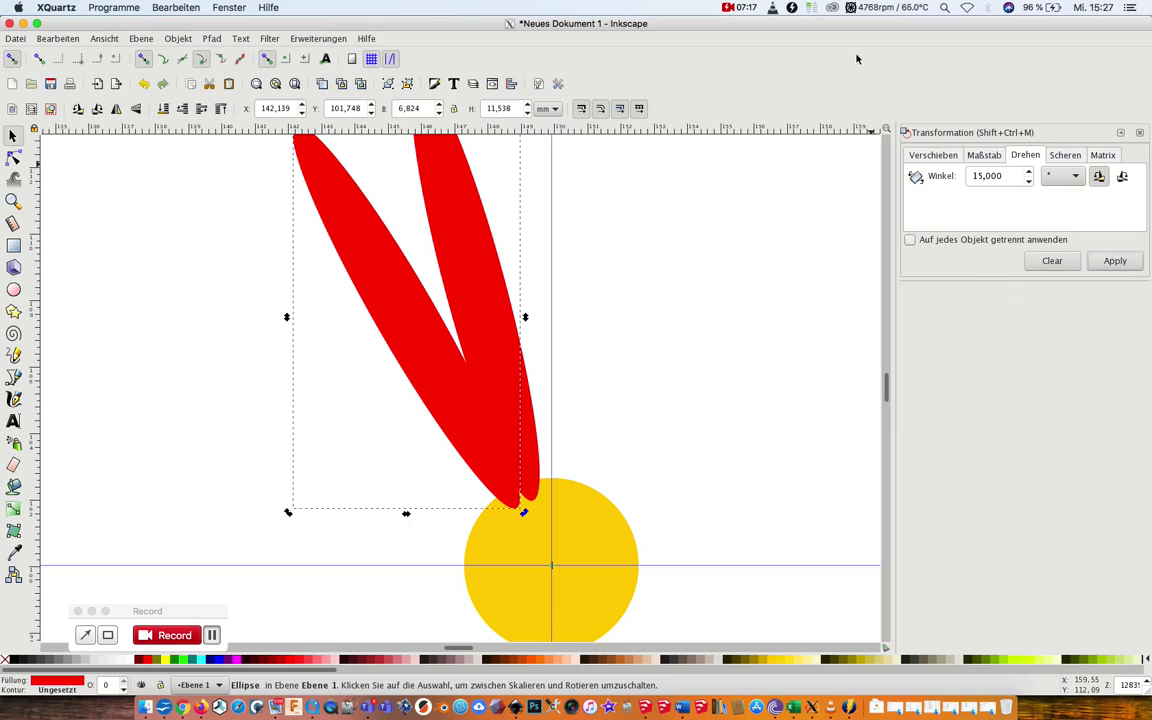
left_click(727, 8)
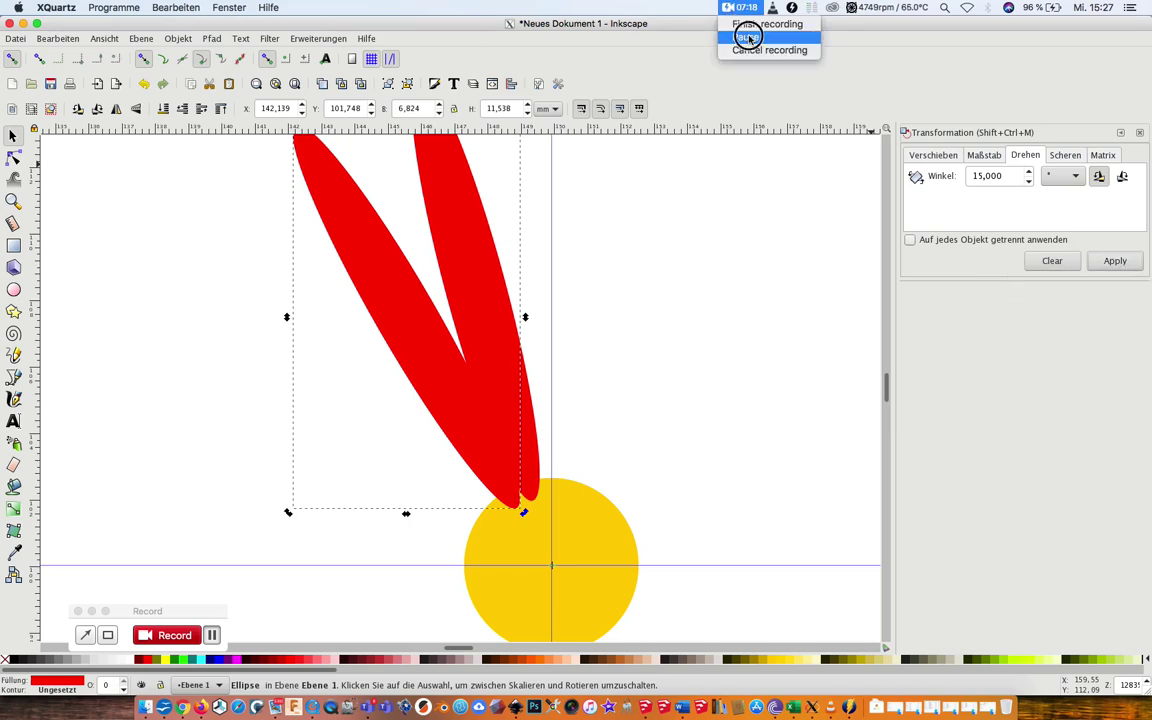
left_click(747, 38)
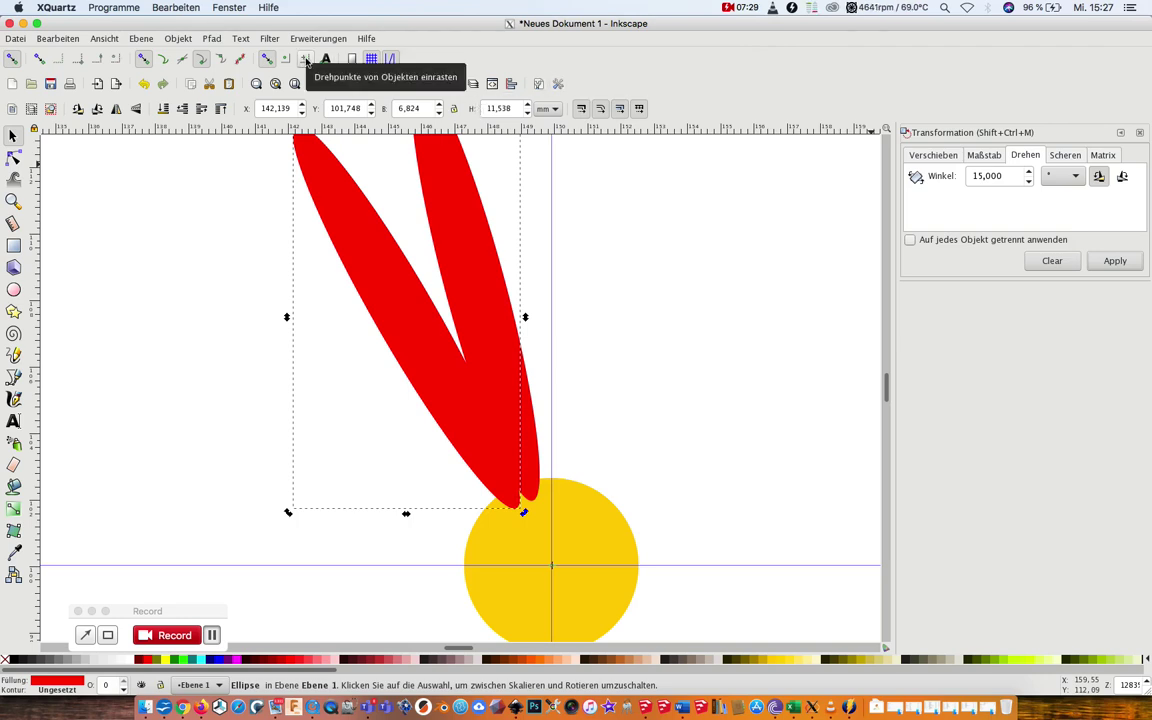
left_click(1113, 265)
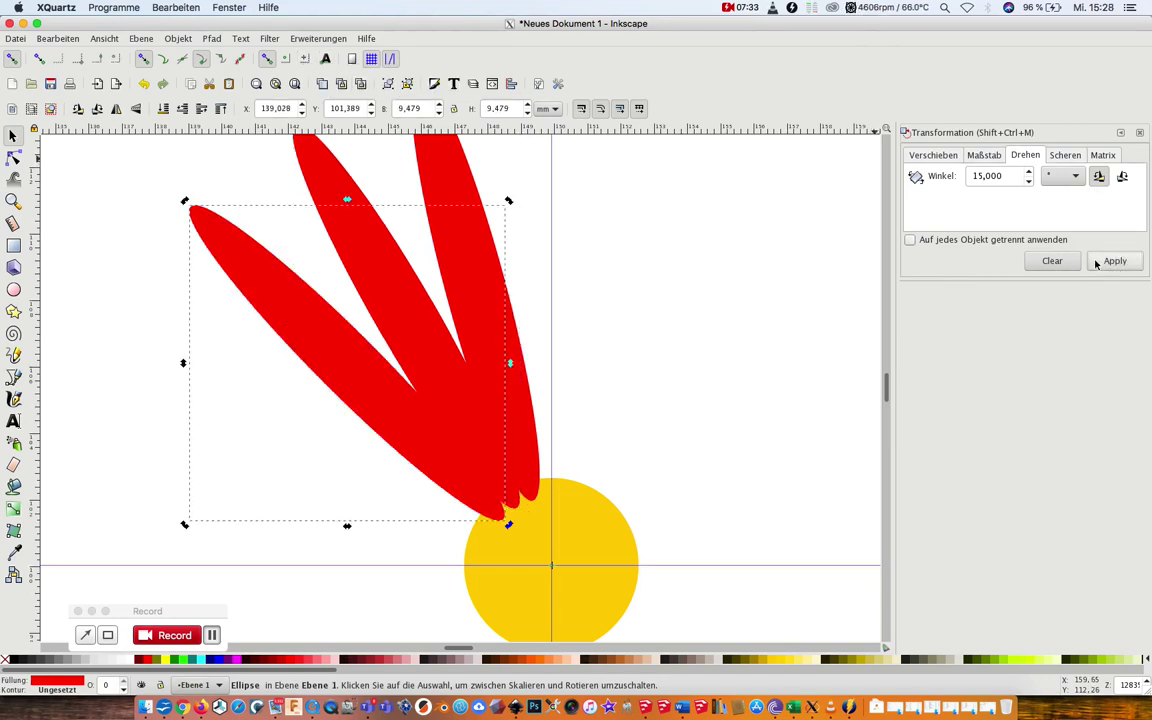
left_click(1110, 262)
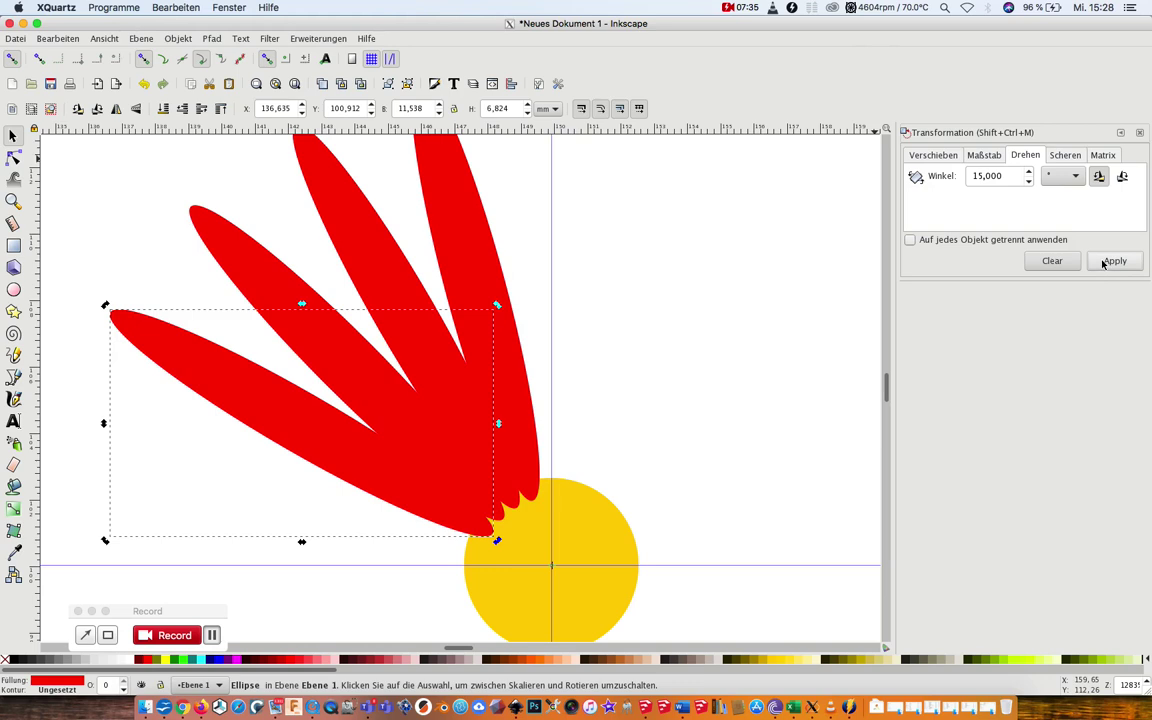
left_click(1110, 263)
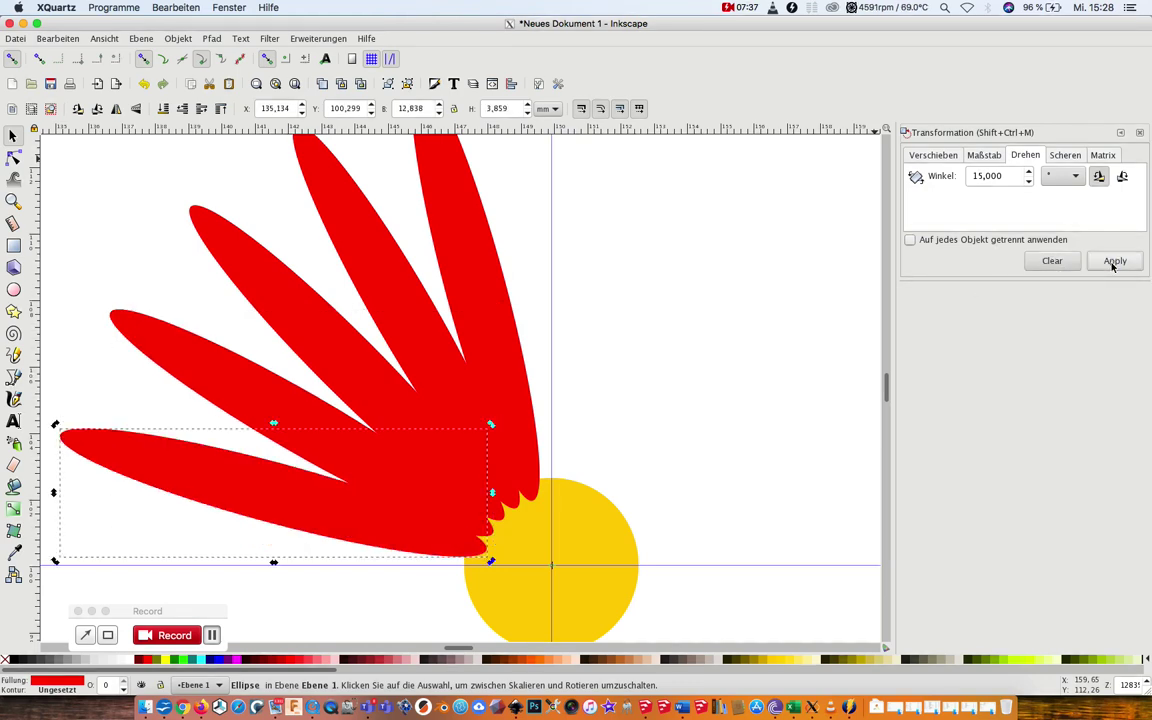
left_click(1113, 263)
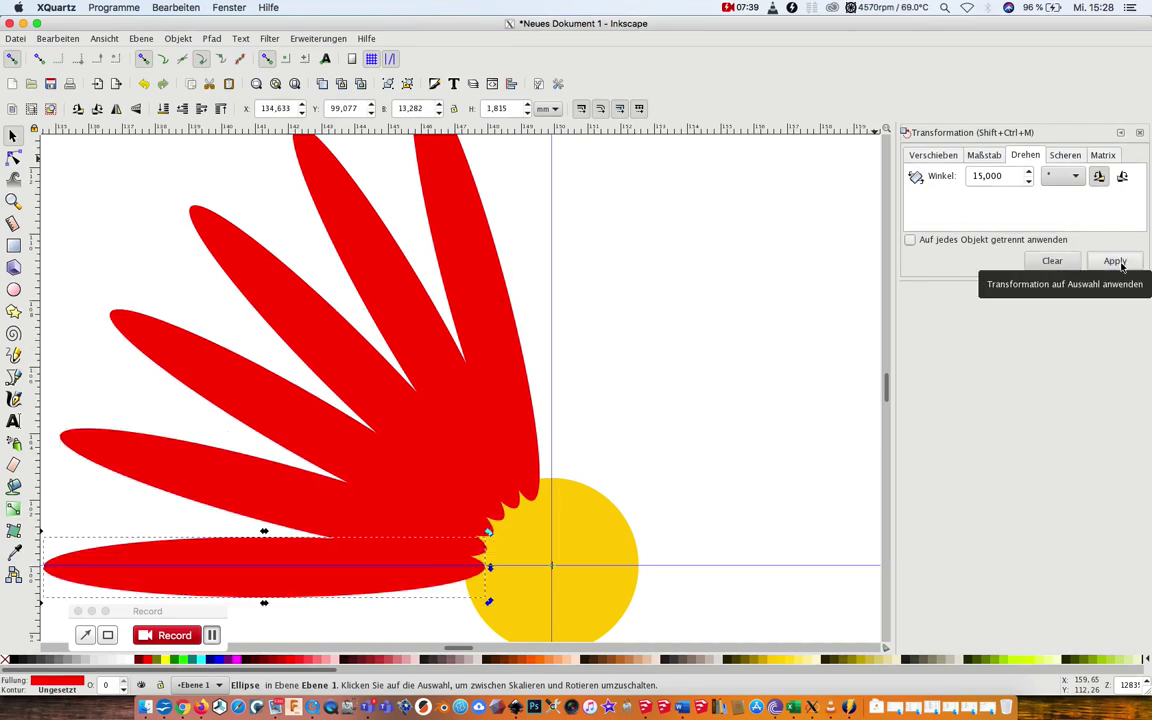
Add eight more duplicated petals, each turned another 15° counter-clockwise, past the underside of the yellow circle.
left_click(1115, 263)
left_click(1115, 263)
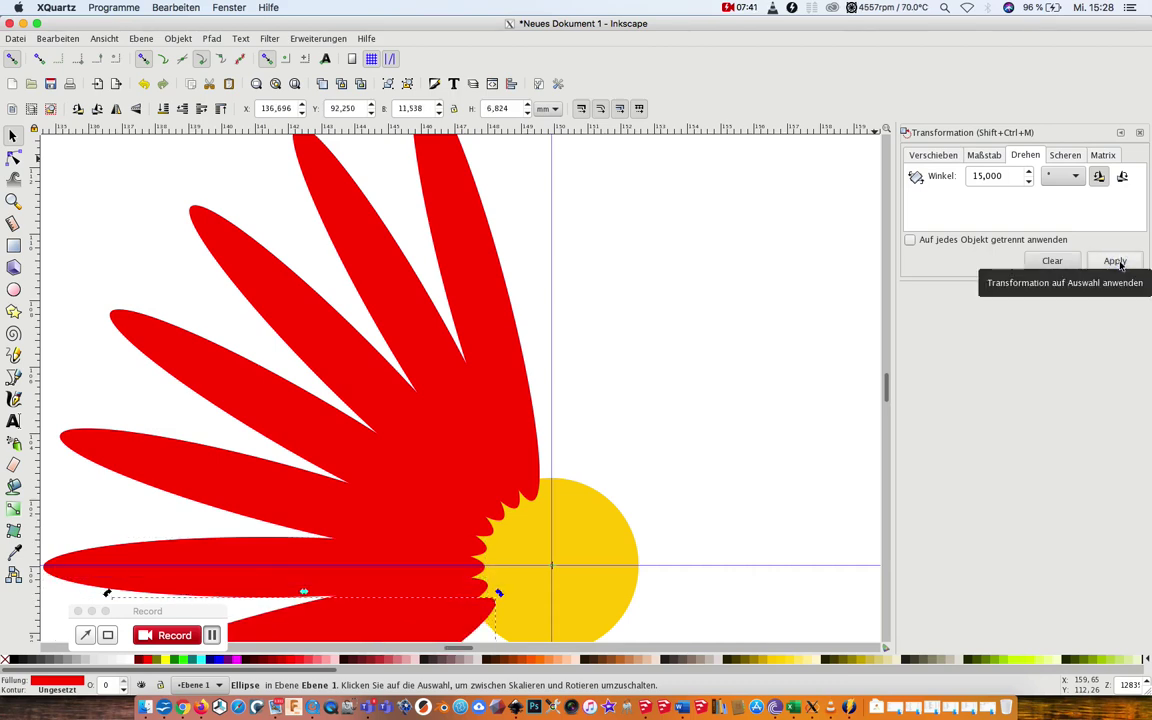
left_click(1116, 263)
left_click(1116, 263)
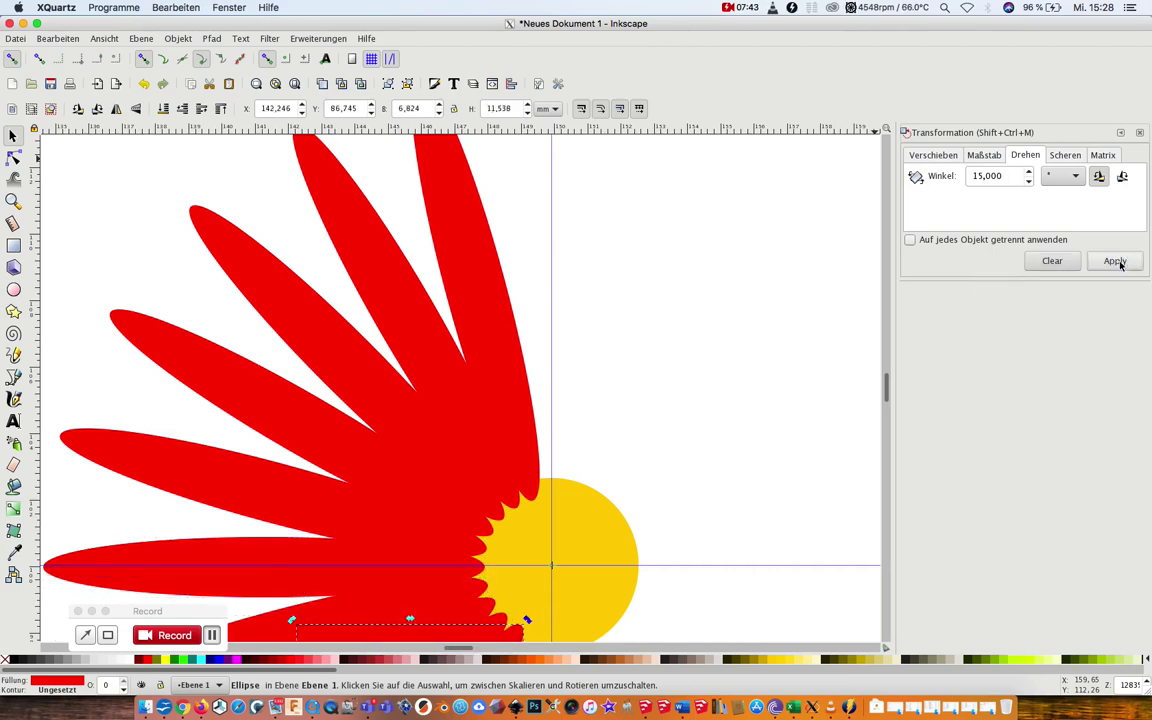
left_click(1118, 263)
left_click(1118, 263)
left_click(1118, 263)
left_click(1118, 263)
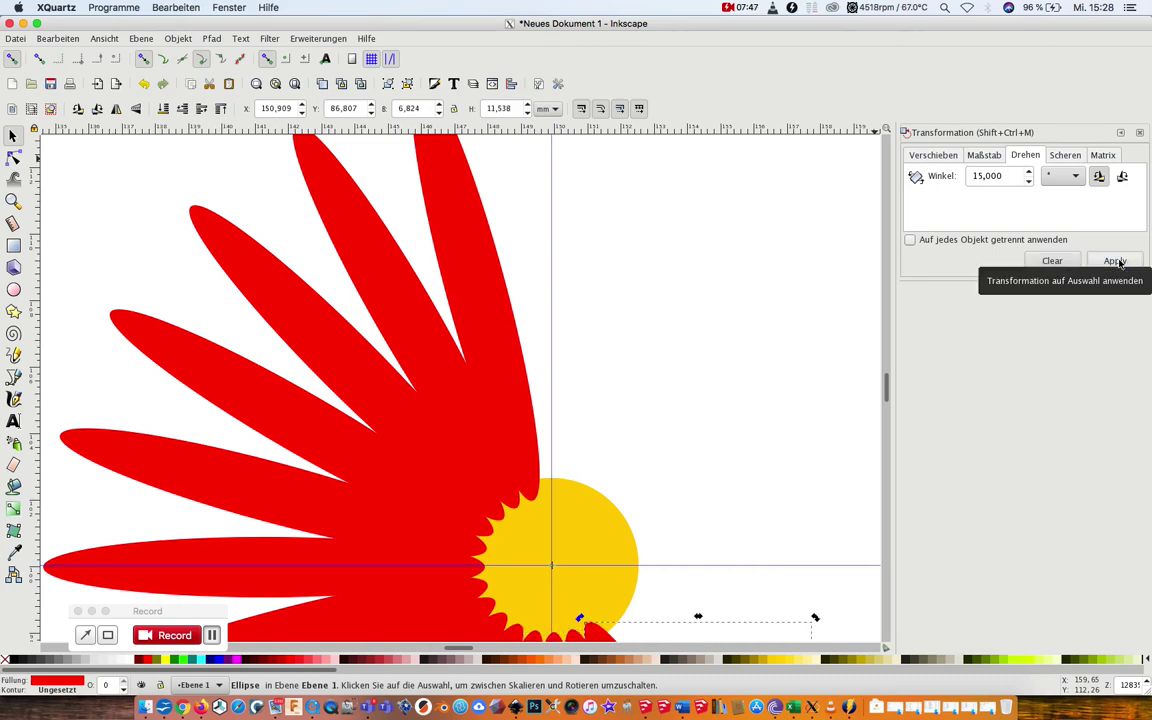
Complete the flower with ten further petal copies rotated in 15° increments, ending with the vertical petal above the yellow circle.
left_click(256, 86)
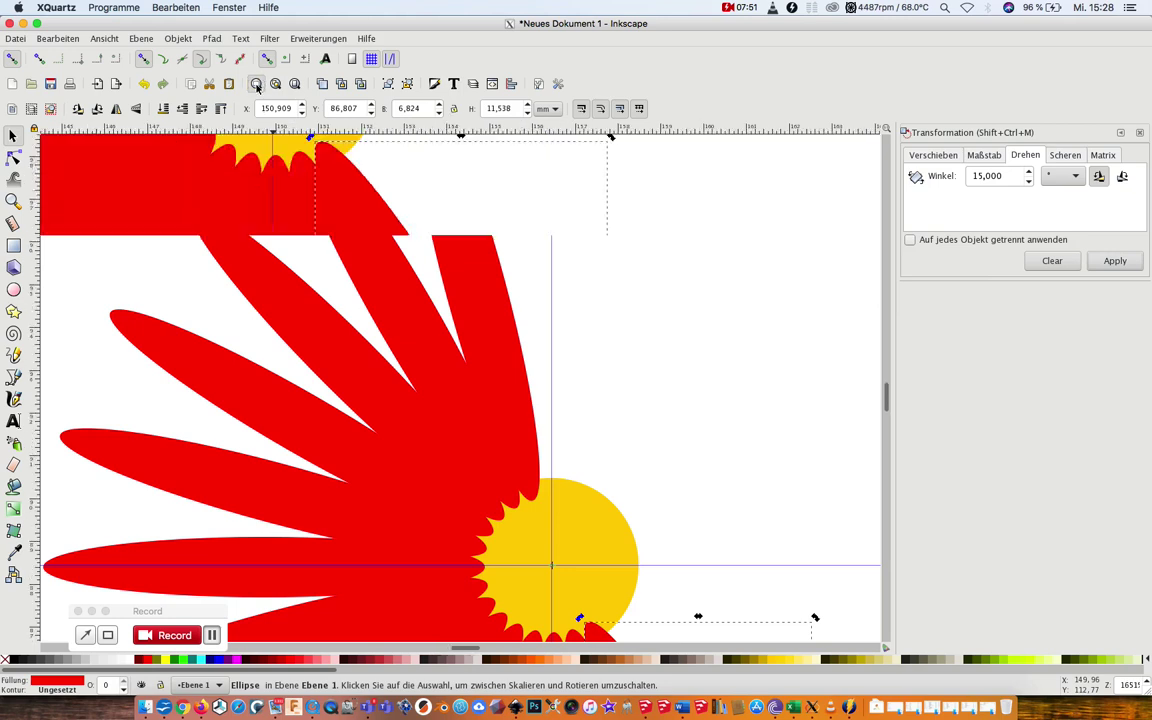
left_click(275, 84)
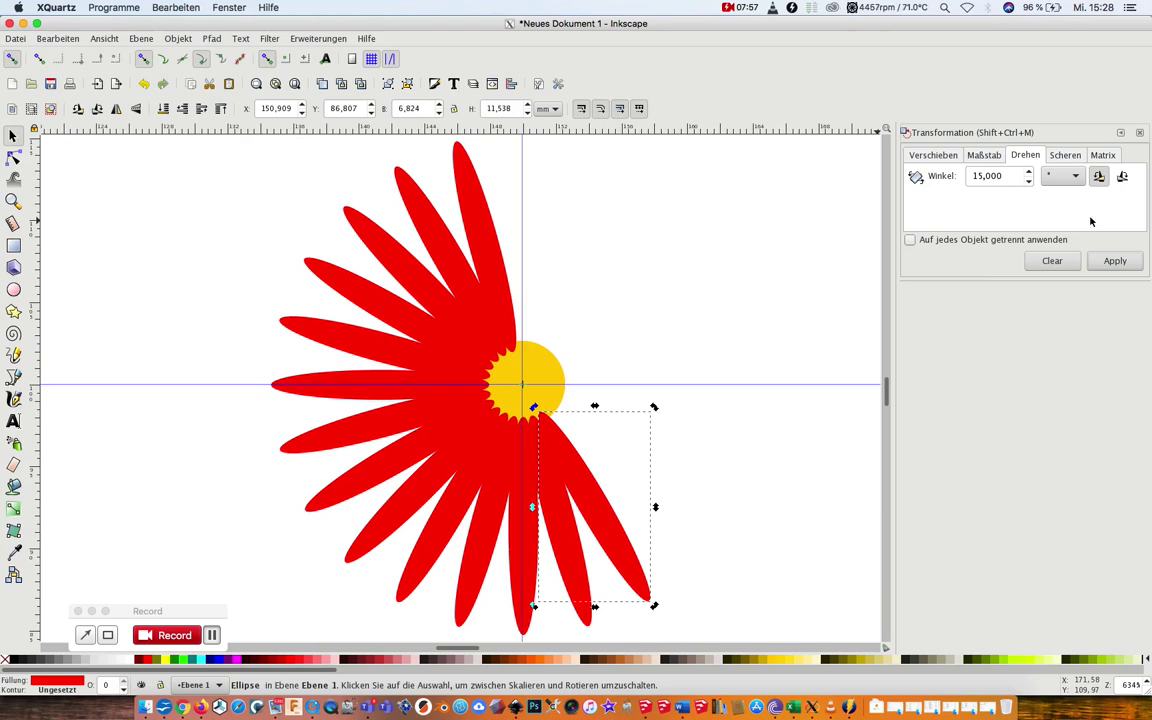
left_click(1119, 262)
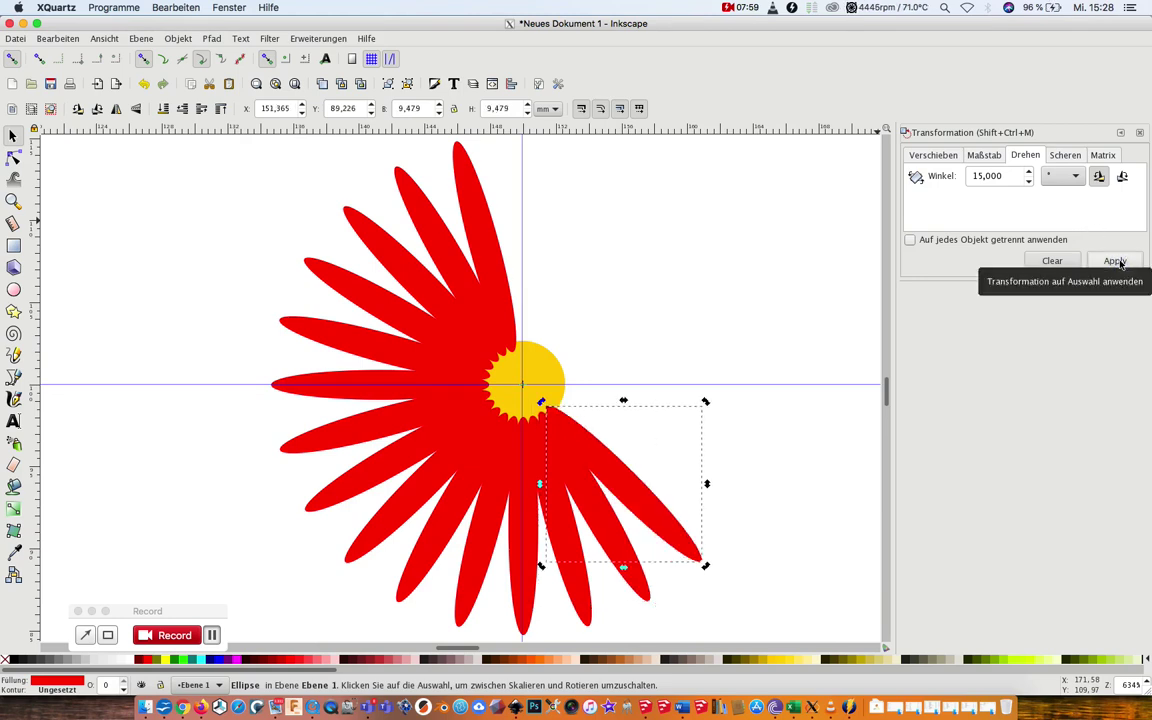
left_click(1119, 262)
left_click(1119, 262)
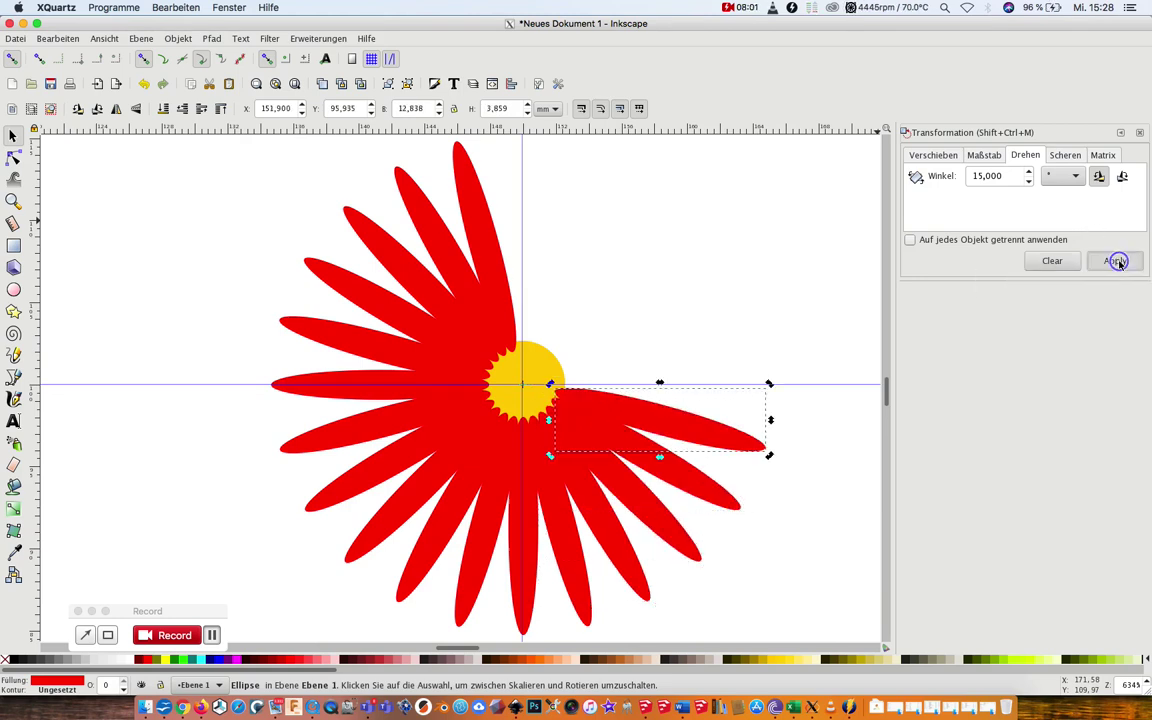
left_click(1119, 262)
left_click(1119, 262)
left_click(1118, 262)
left_click(1117, 262)
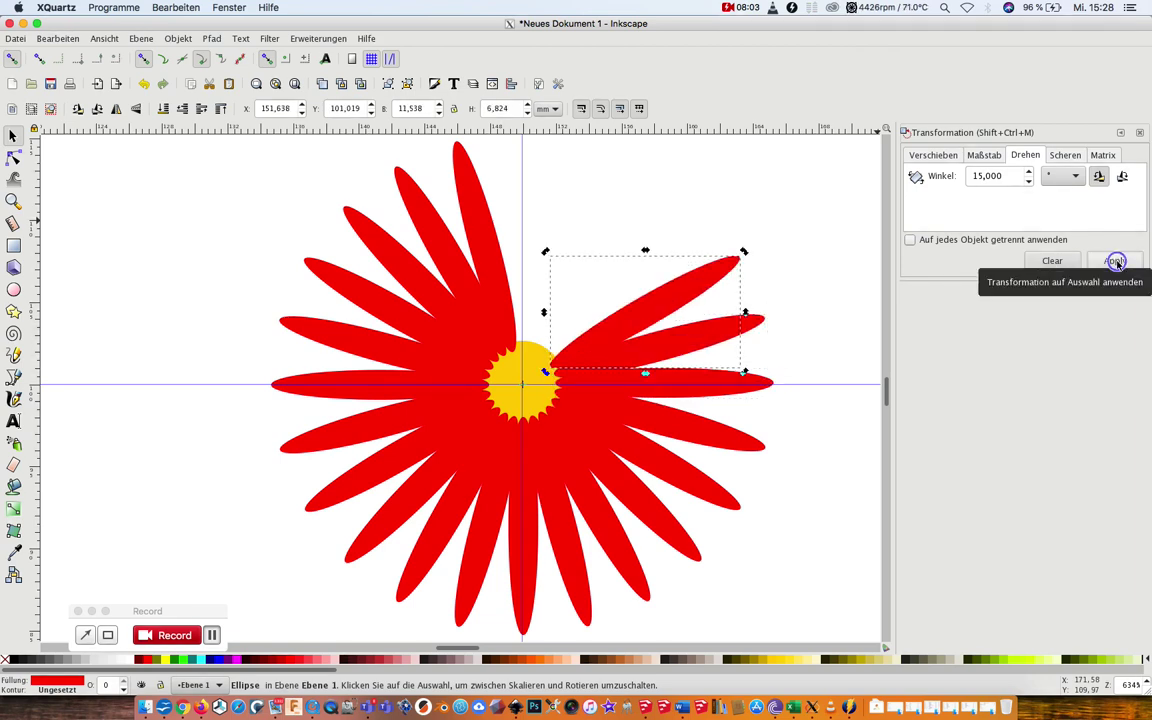
left_click(1116, 262)
left_click(1115, 262)
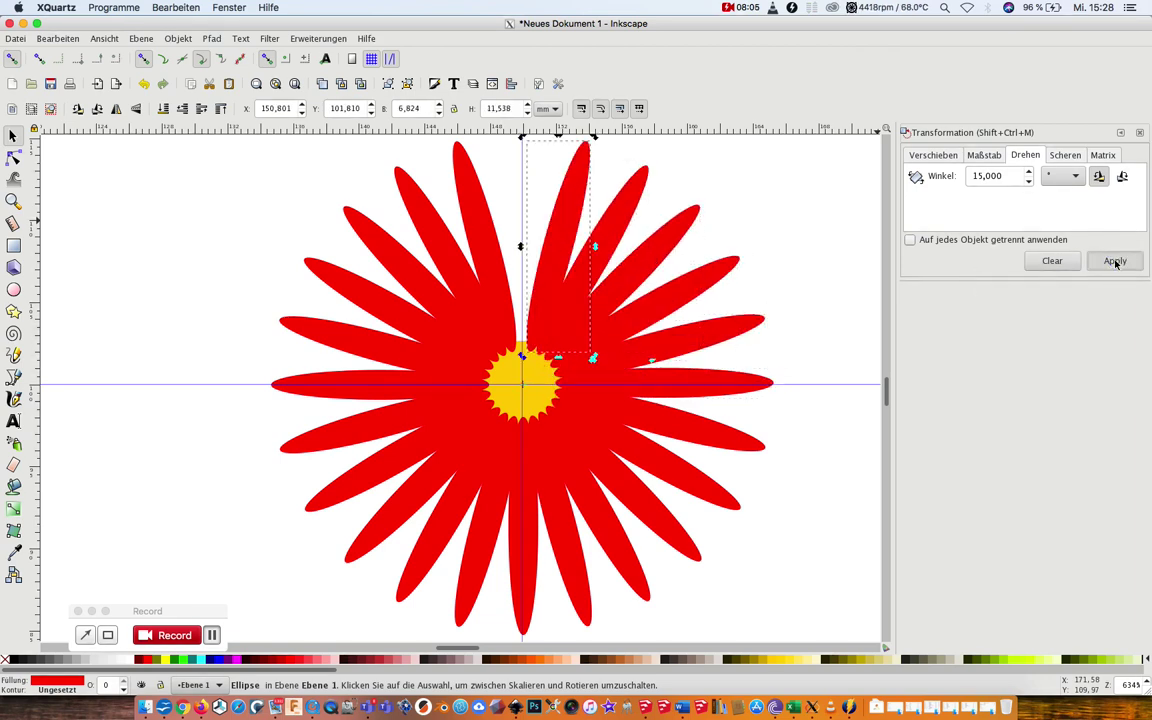
left_click(1115, 262)
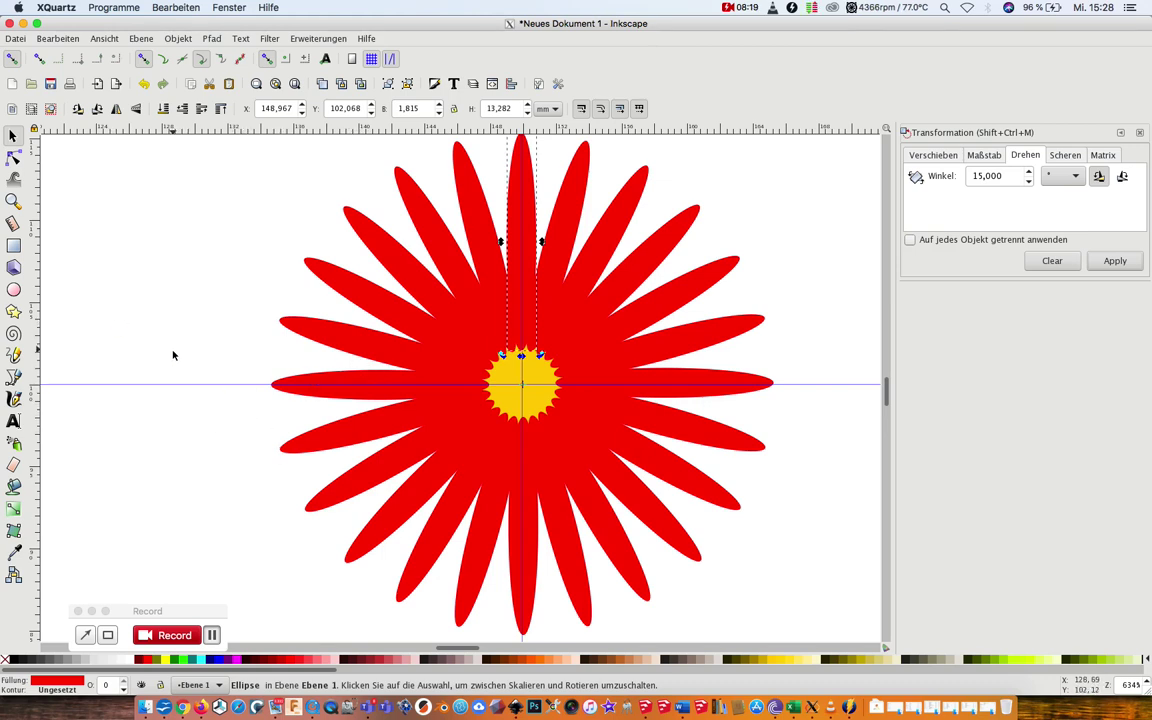
Close the Transformation settings and select all petals together with the yellow centre circle.
left_click(395, 270)
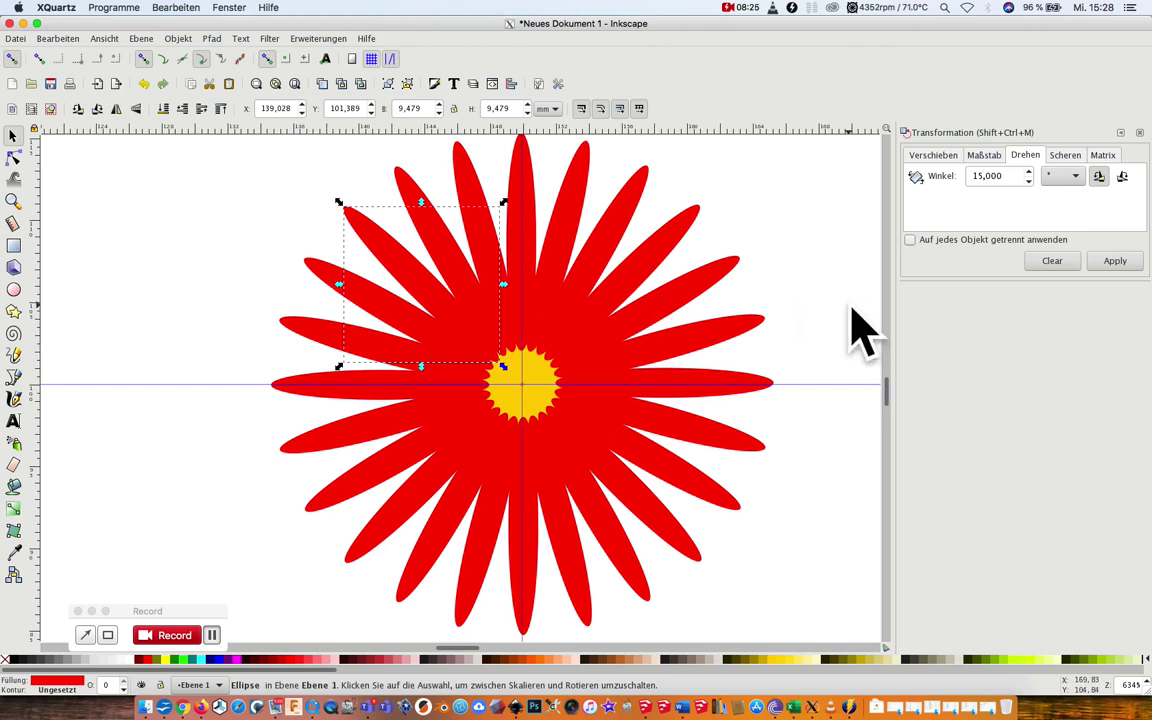
left_click(1140, 134)
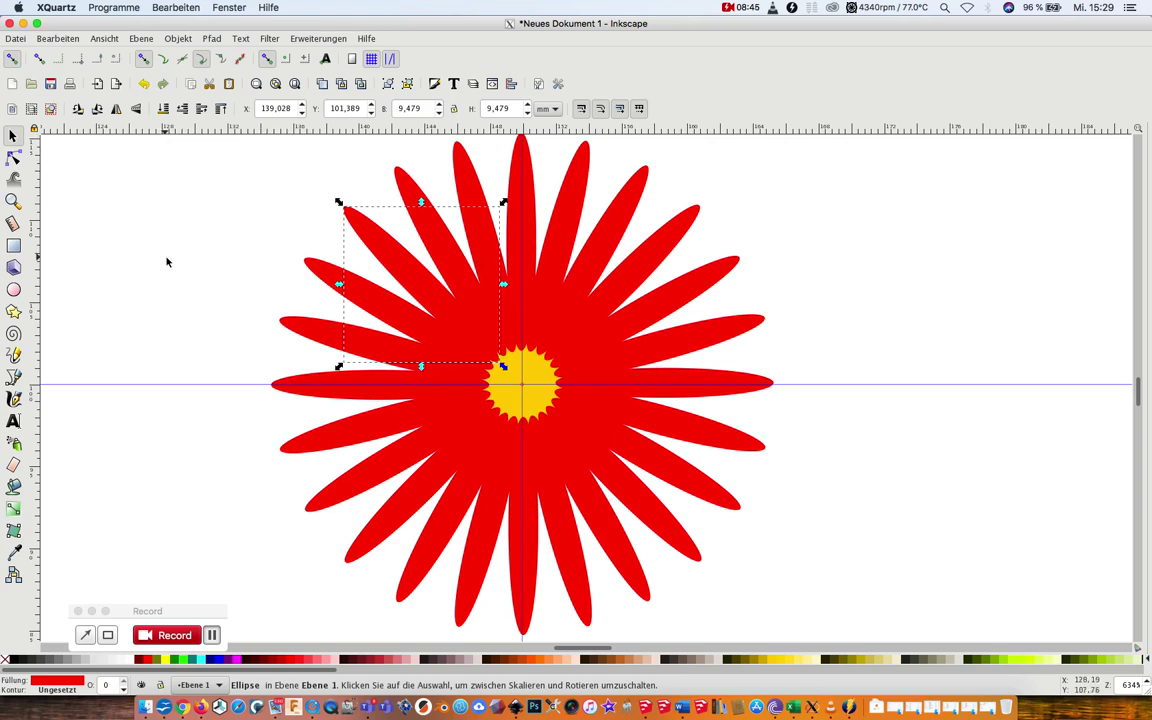
left_click(13, 199)
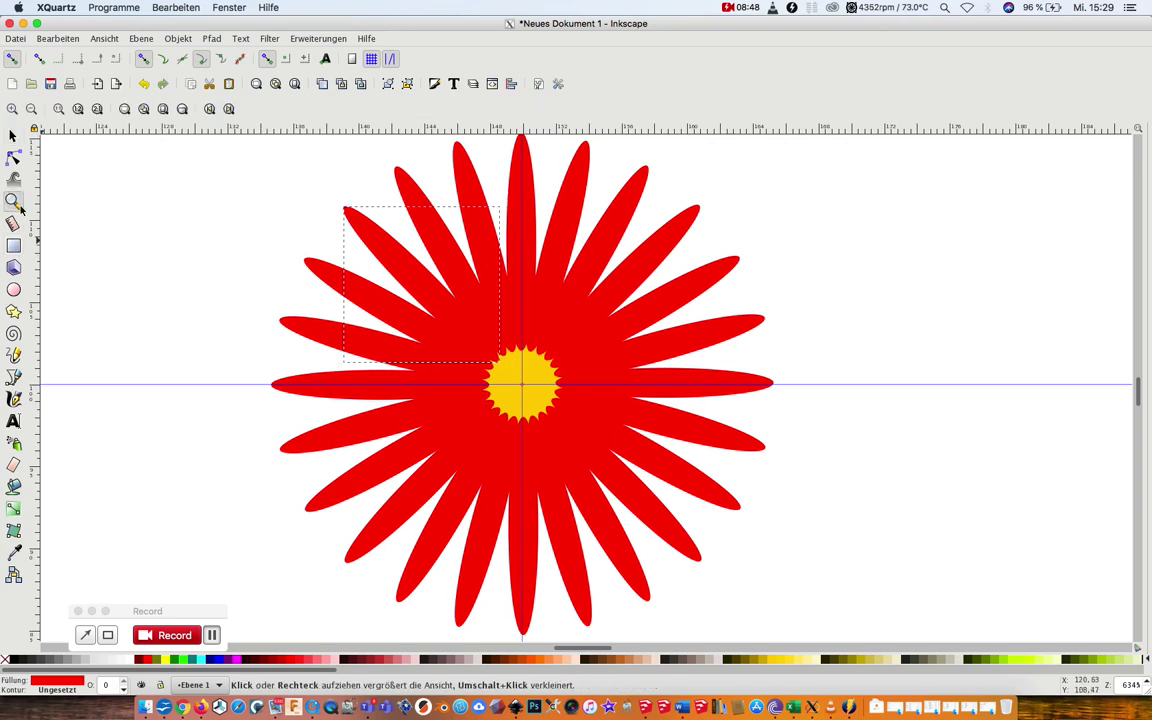
left_click(477, 336, "shift")
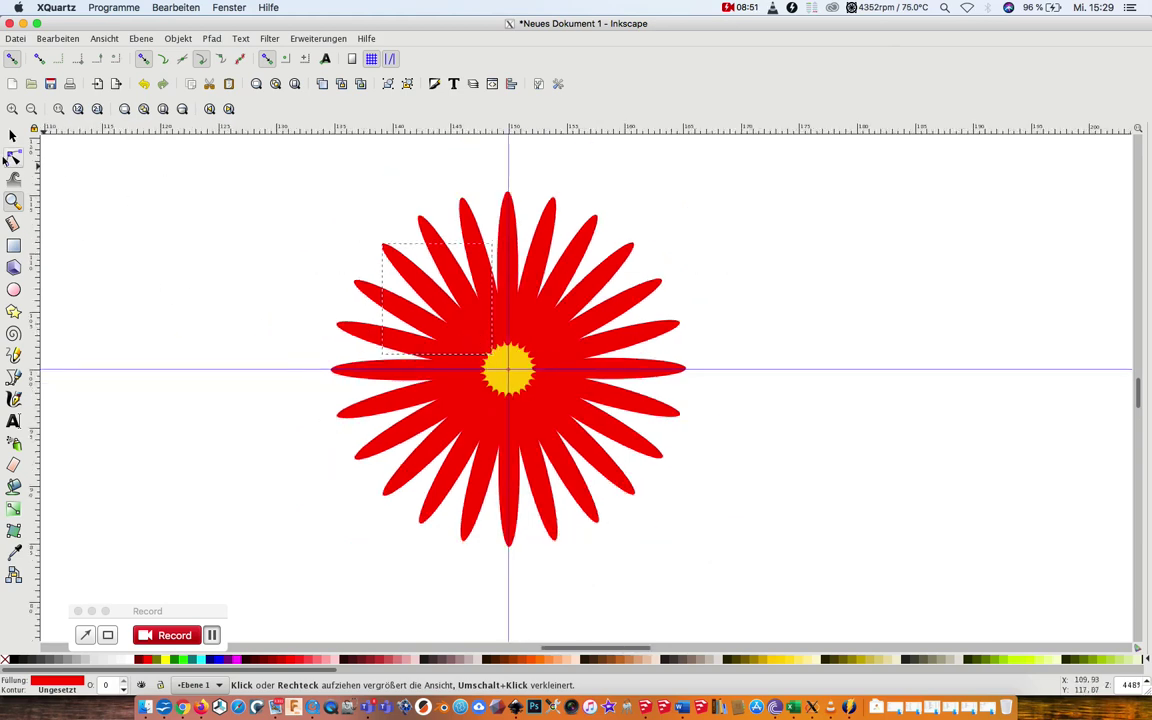
left_click(13, 137)
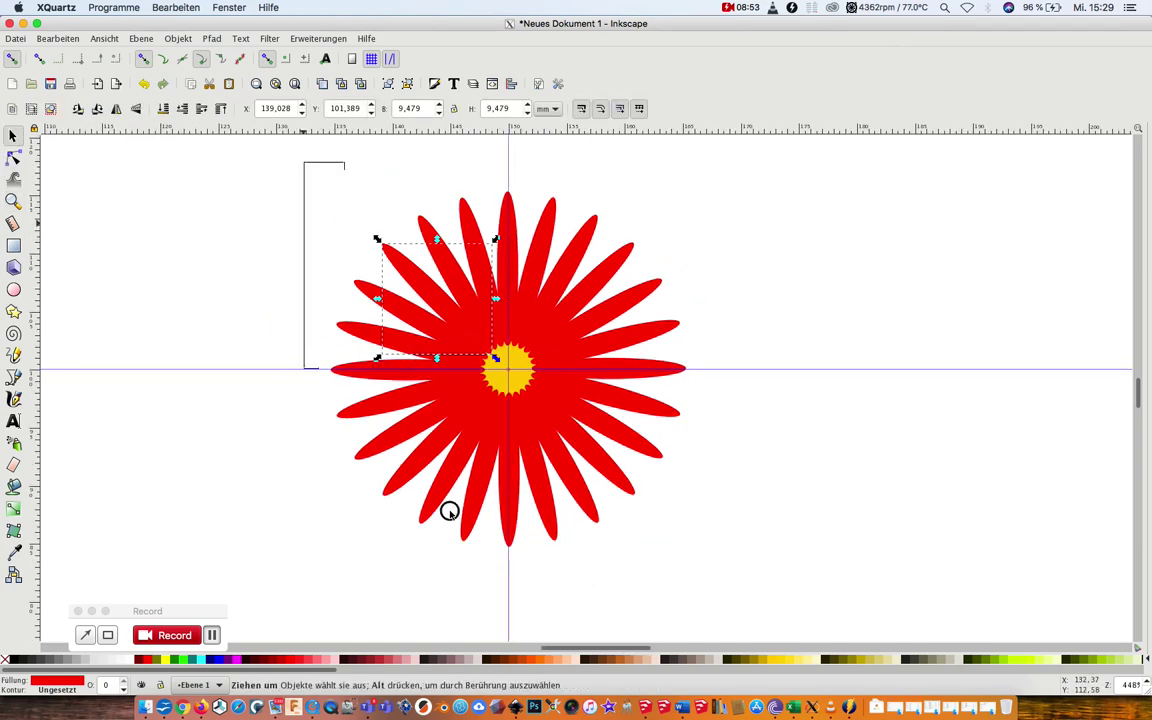
key("ctrl+a")
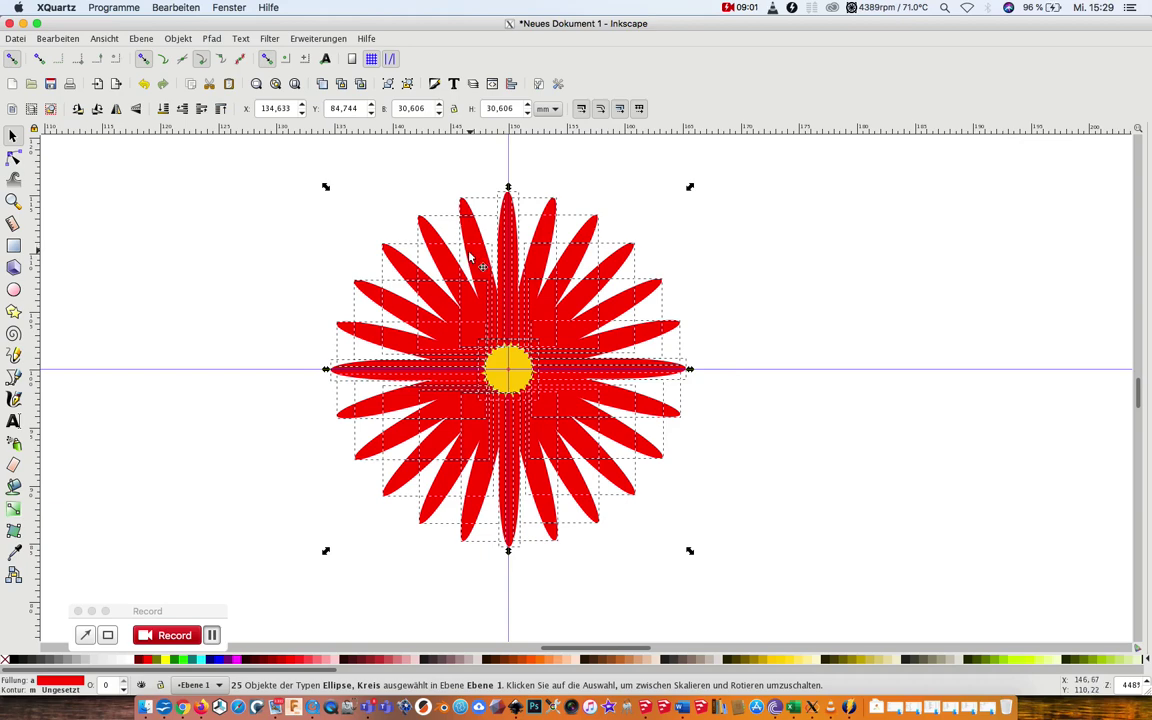
Open the fill and stroke settings and set the red value of all selected shapes' fill to 243.
left_click(177, 39)
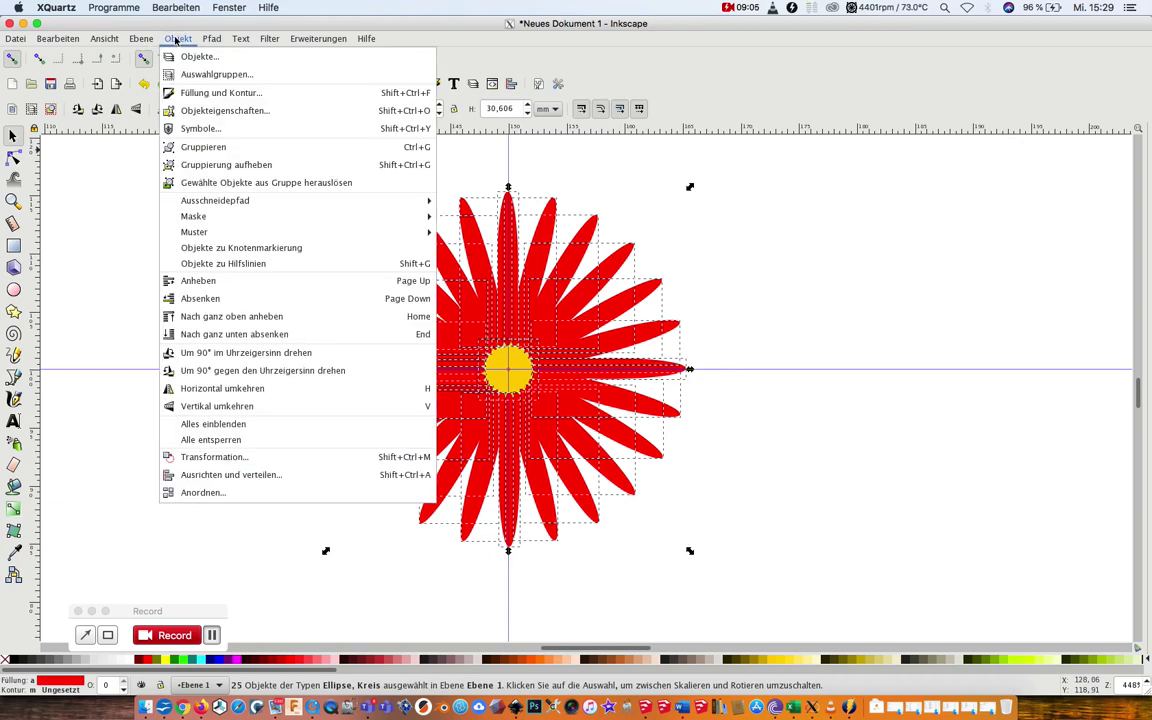
left_click(193, 94)
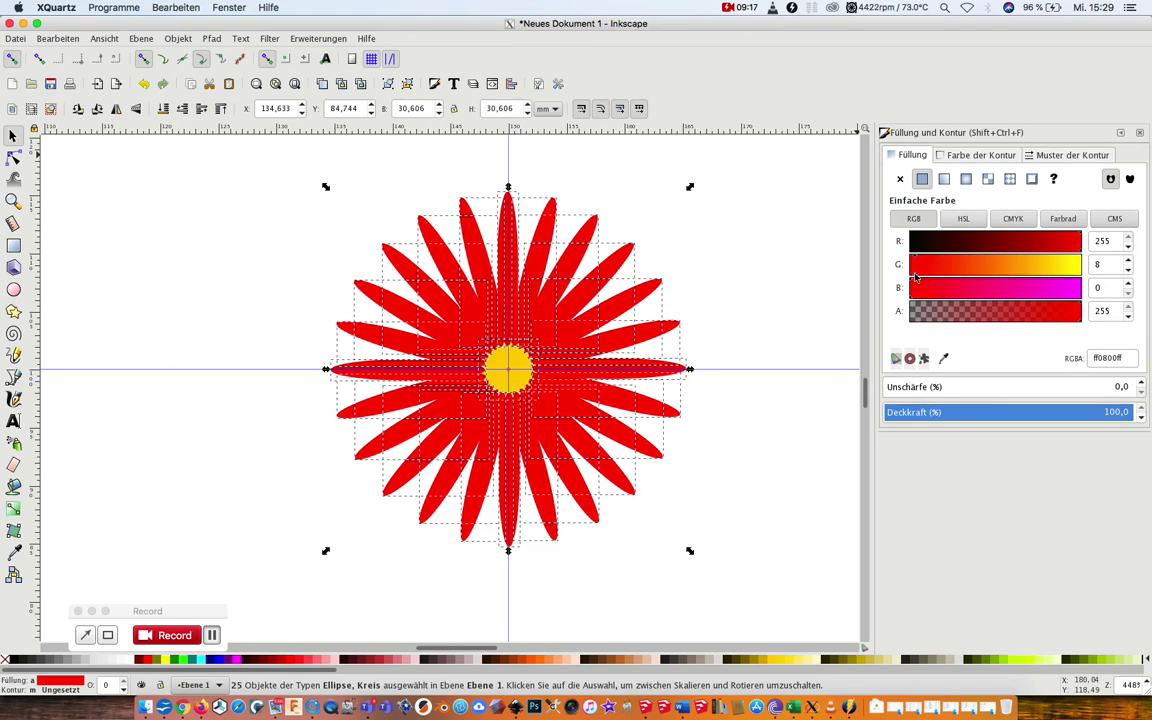
left_click(1013, 247)
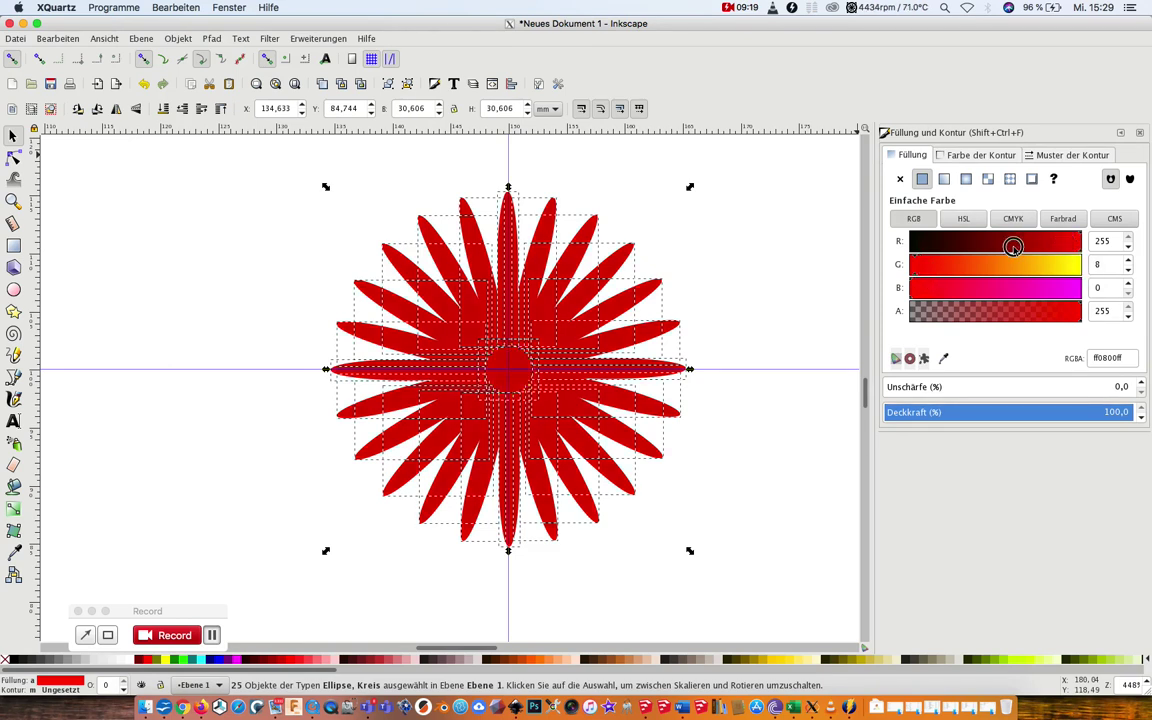
mouse_move(1013, 247)
left_mouse_down()
mouse_move(950, 247)
mouse_move(1060, 248)
left_mouse_up()
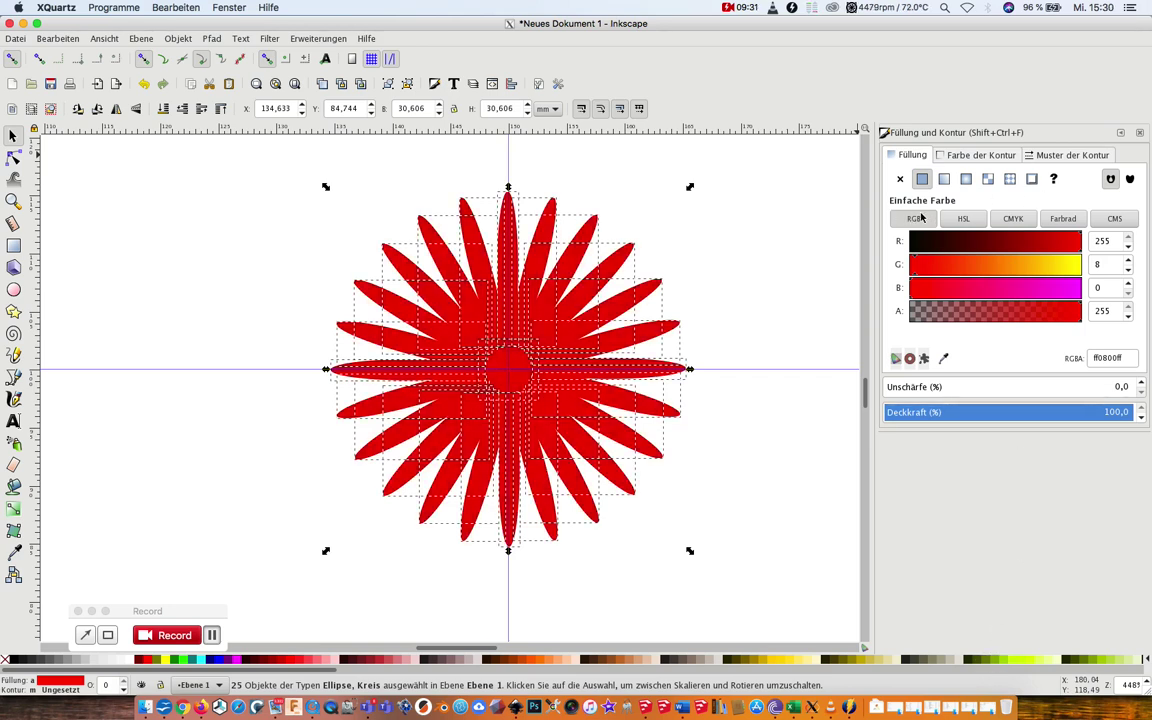
left_click(1073, 241)
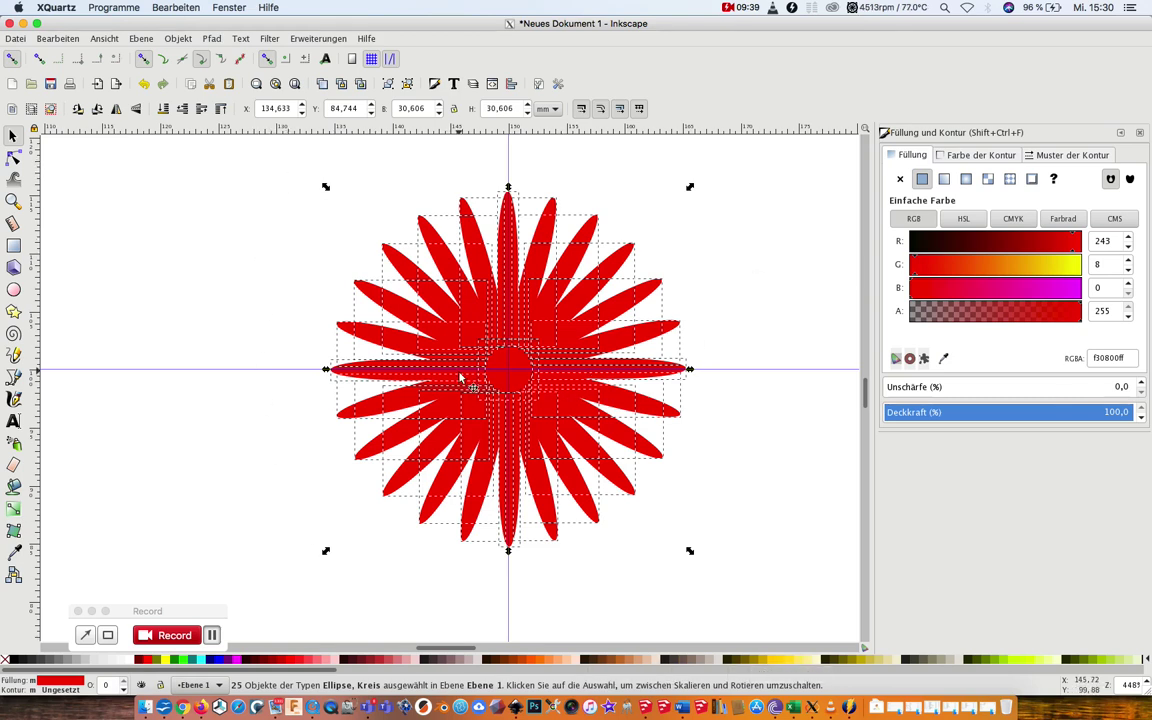
Exclude the centre circle from the selection, fill the petals with yellow ffcc00 and give them a solid black outline.
left_click(517, 372, "shift")
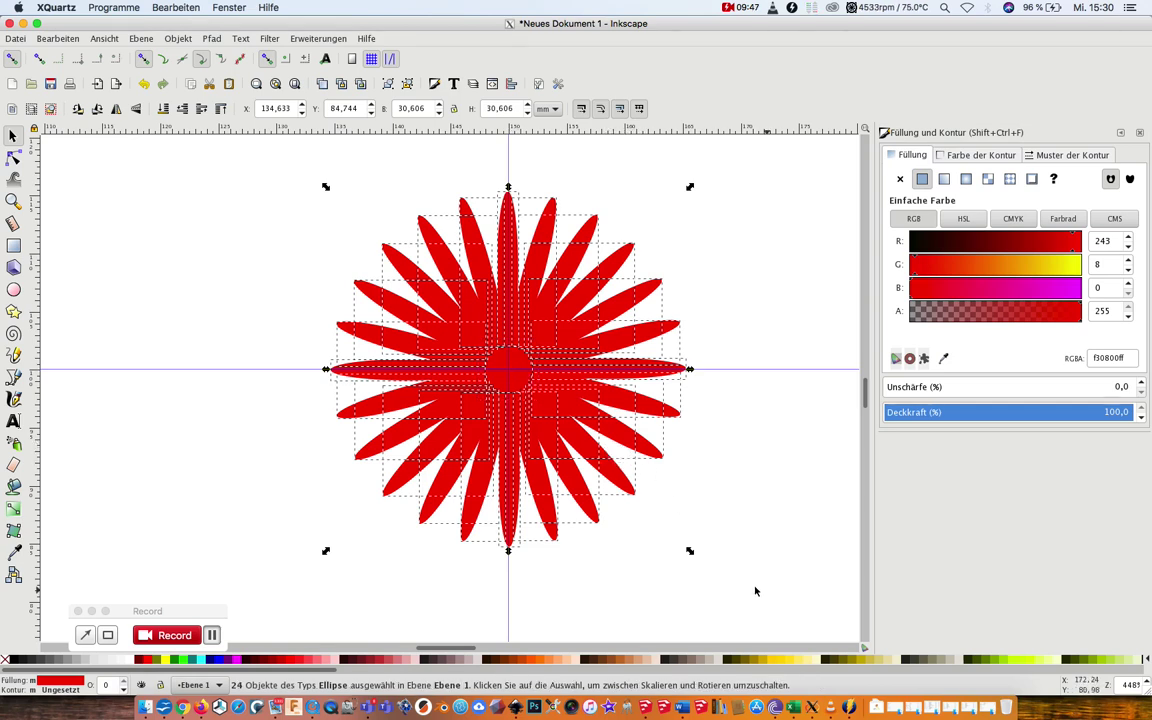
left_click(771, 658)
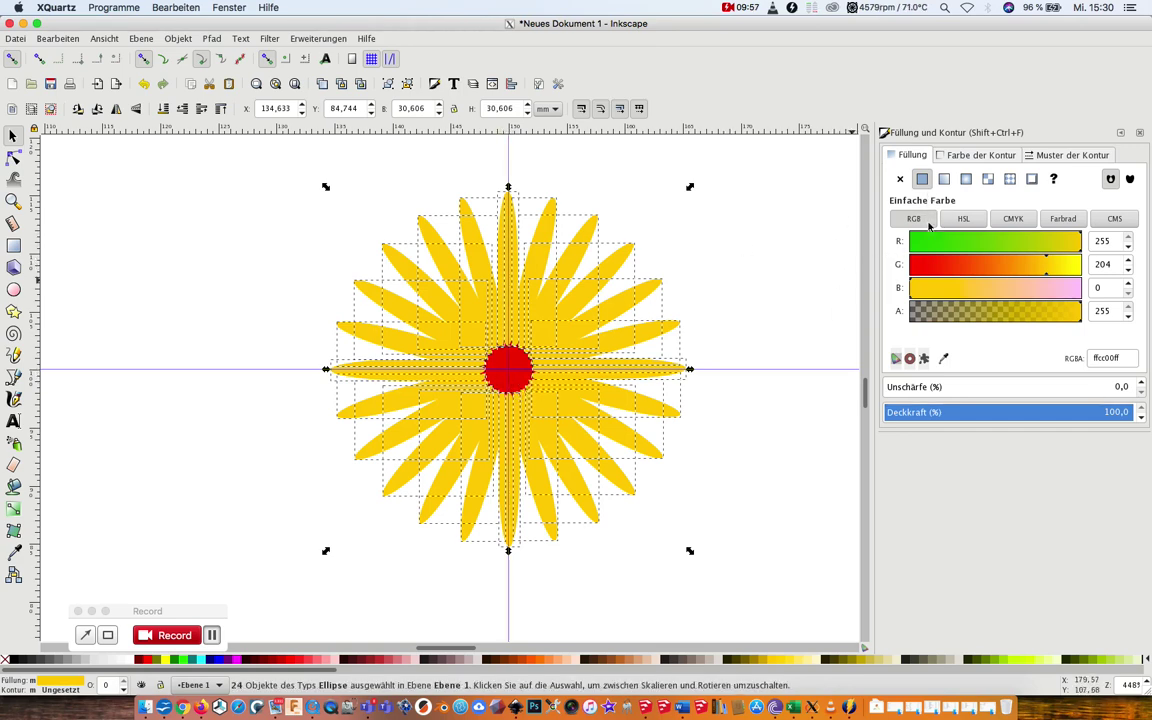
left_click(967, 158)
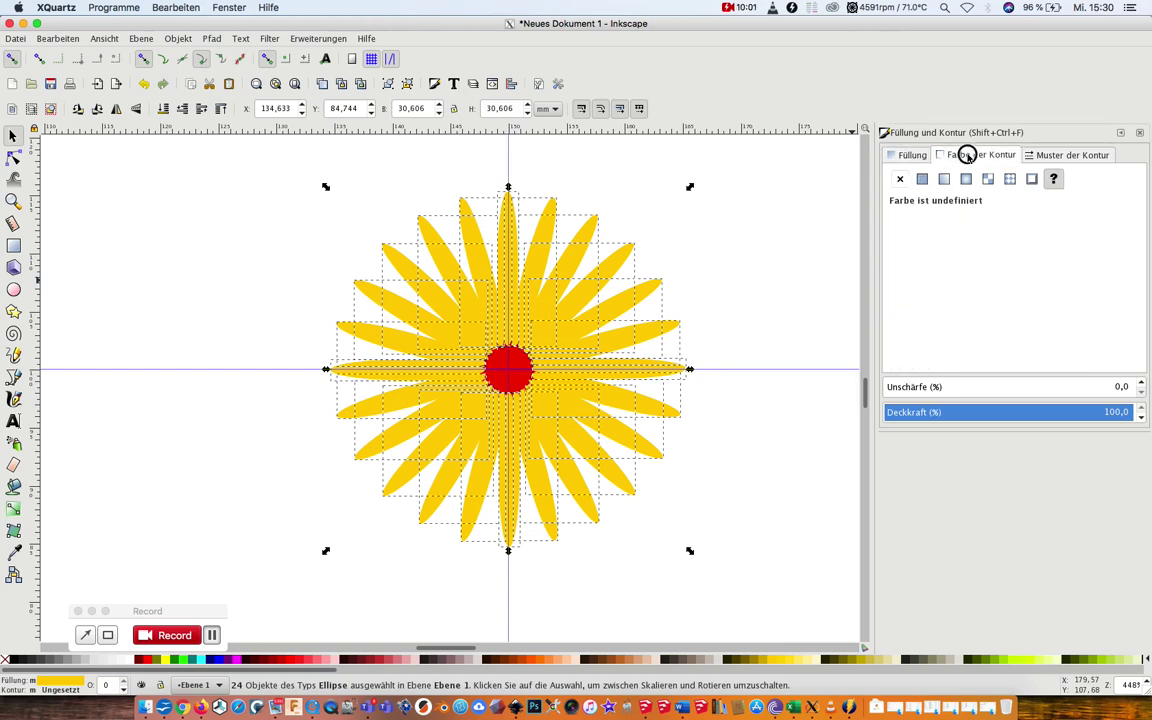
left_click(922, 180)
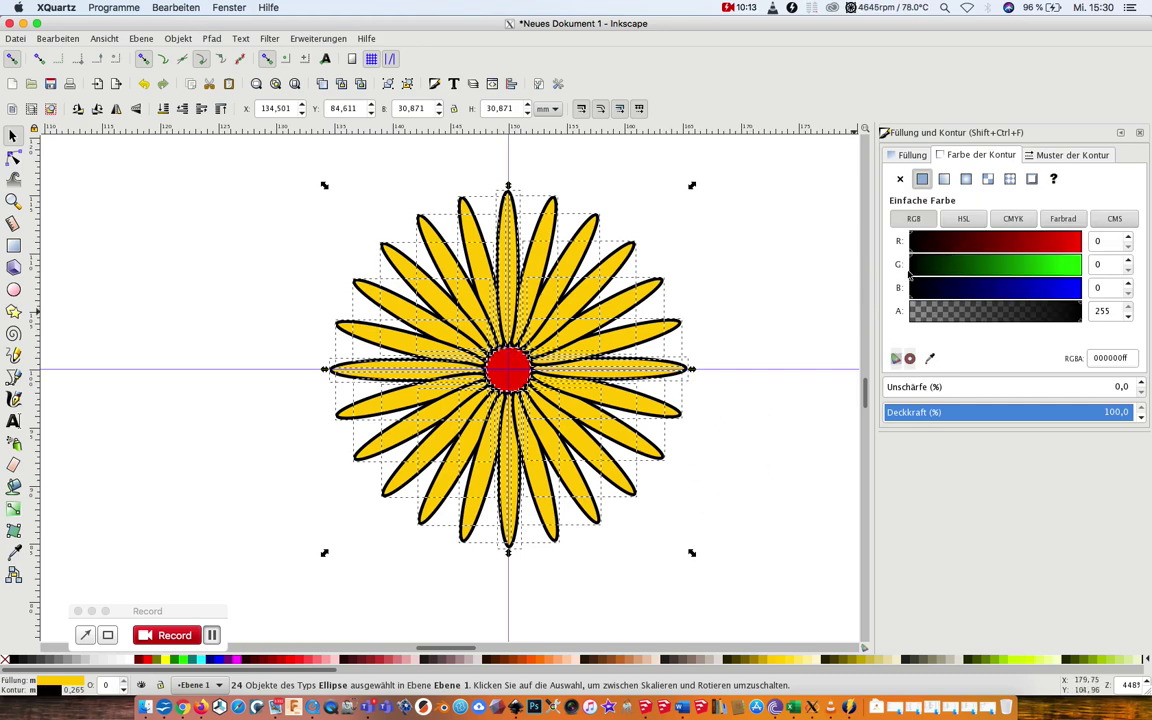
Open the stroke style settings for the selected petals and set their outline width to 0.1 mm.
left_click(1052, 156)
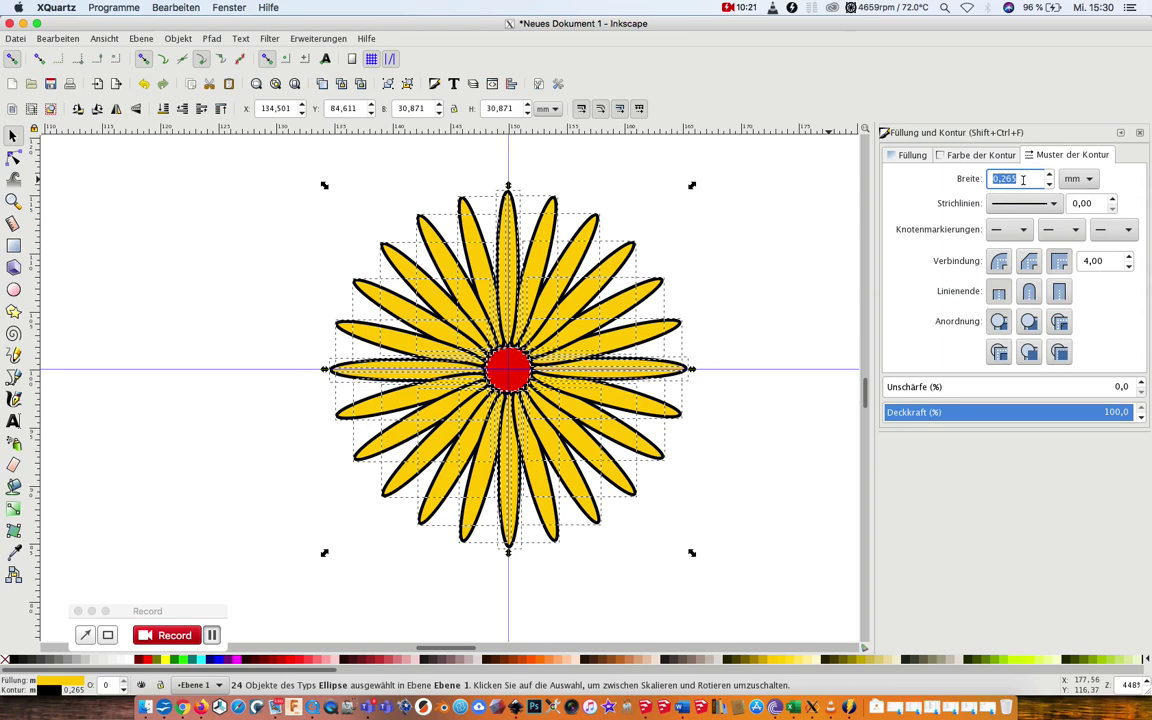
left_click_drag(1022, 180, 1049, 188)
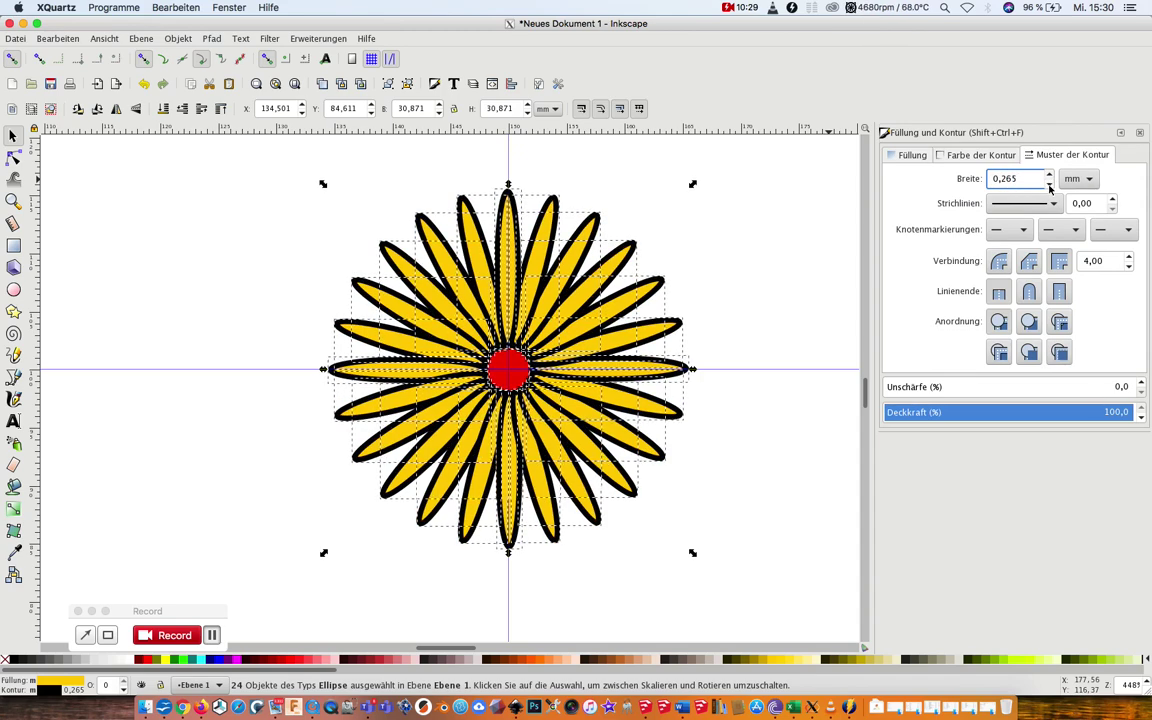
left_click(1049, 186)
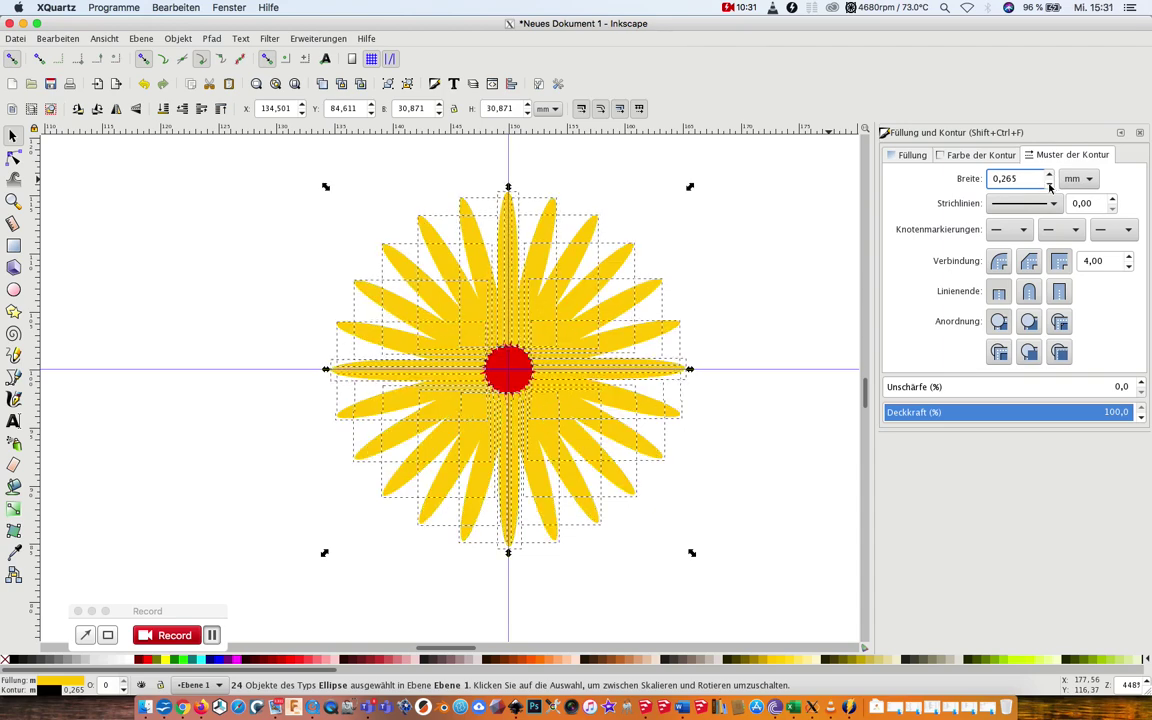
left_click(1049, 186)
left_click(1048, 176)
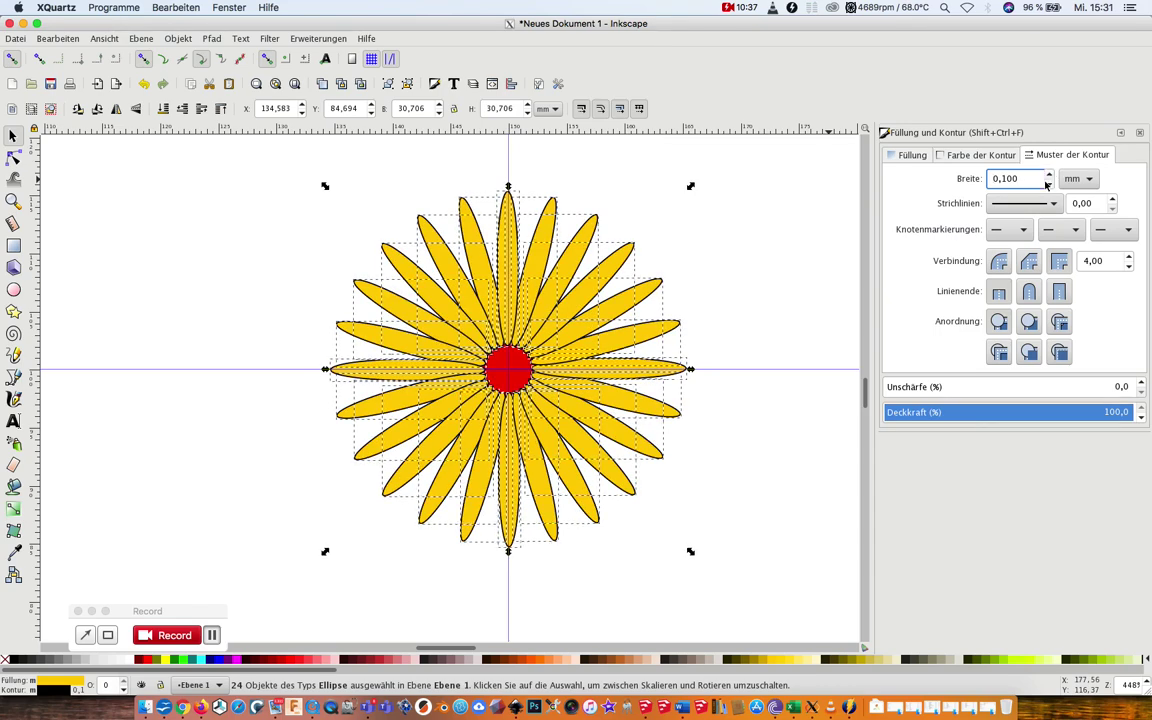
Set the petals' outline width to 0.05 mm and clear the selection.
left_click_drag(1022, 177, 999, 181)
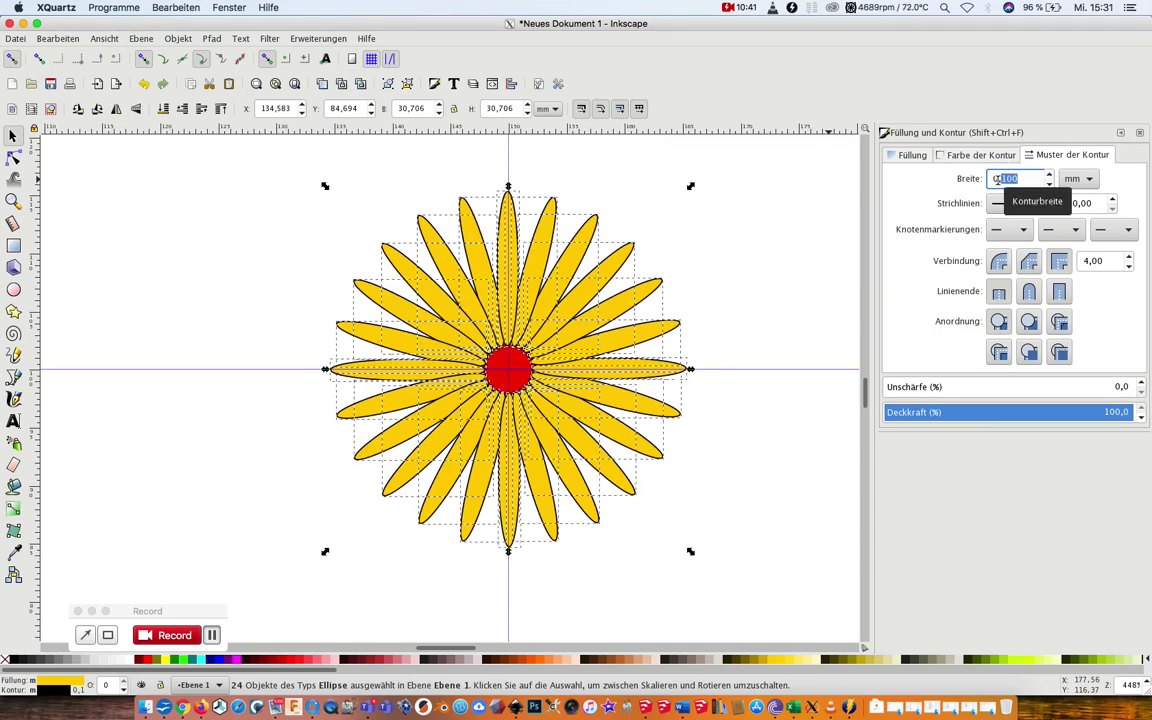
type("0")
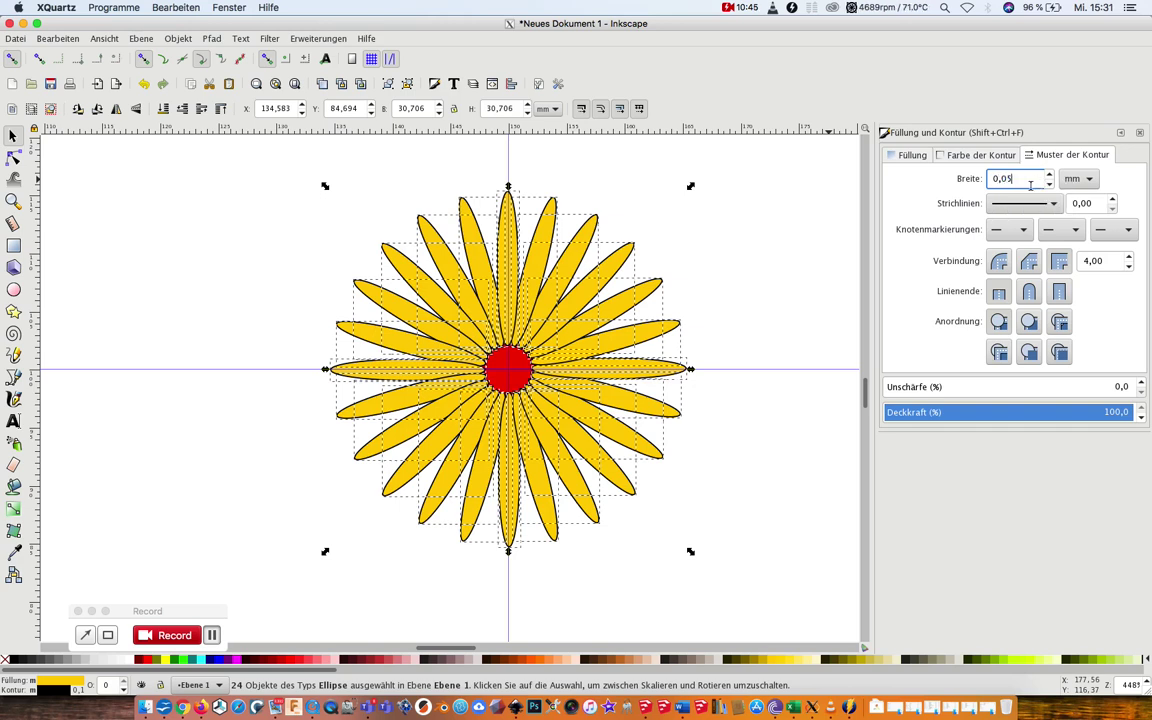
type("5")
key("Return")
left_click(712, 224)
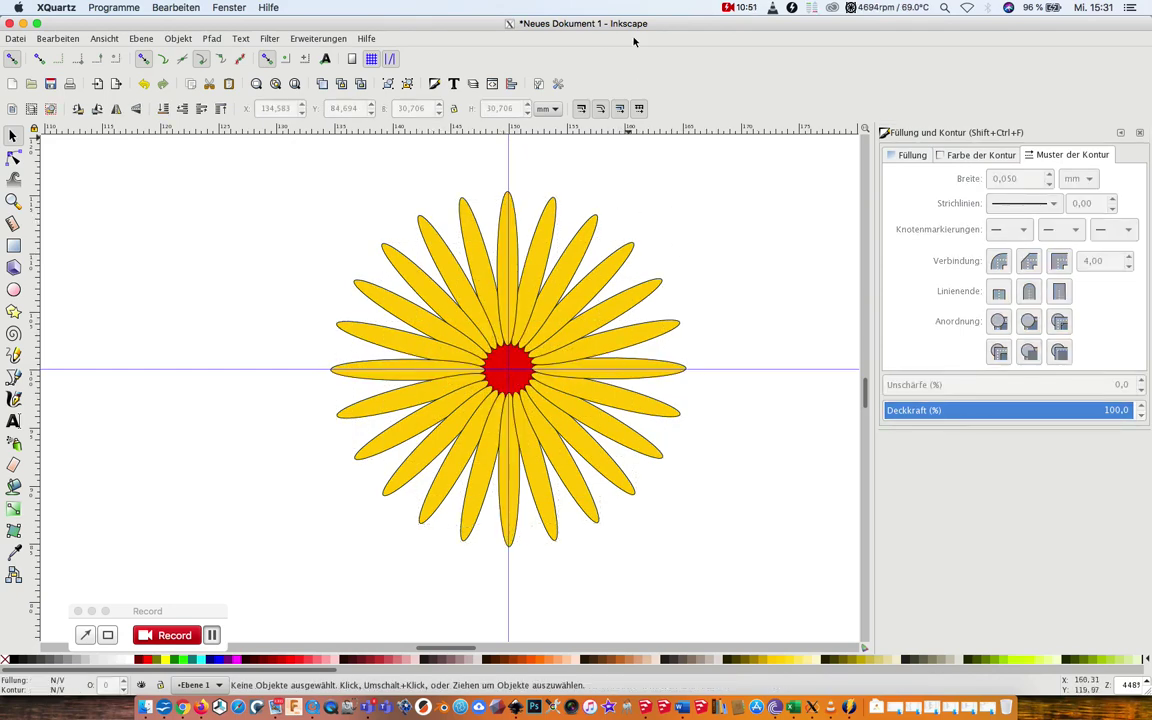
left_click(728, 7)
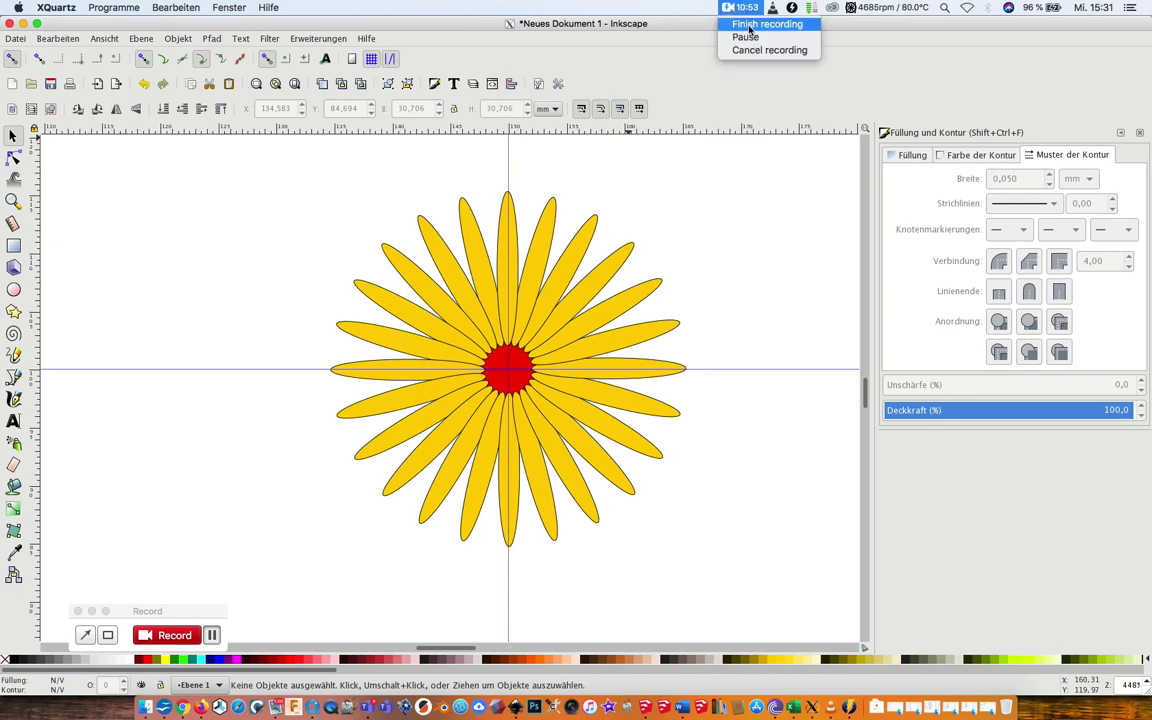
left_click(742, 36)
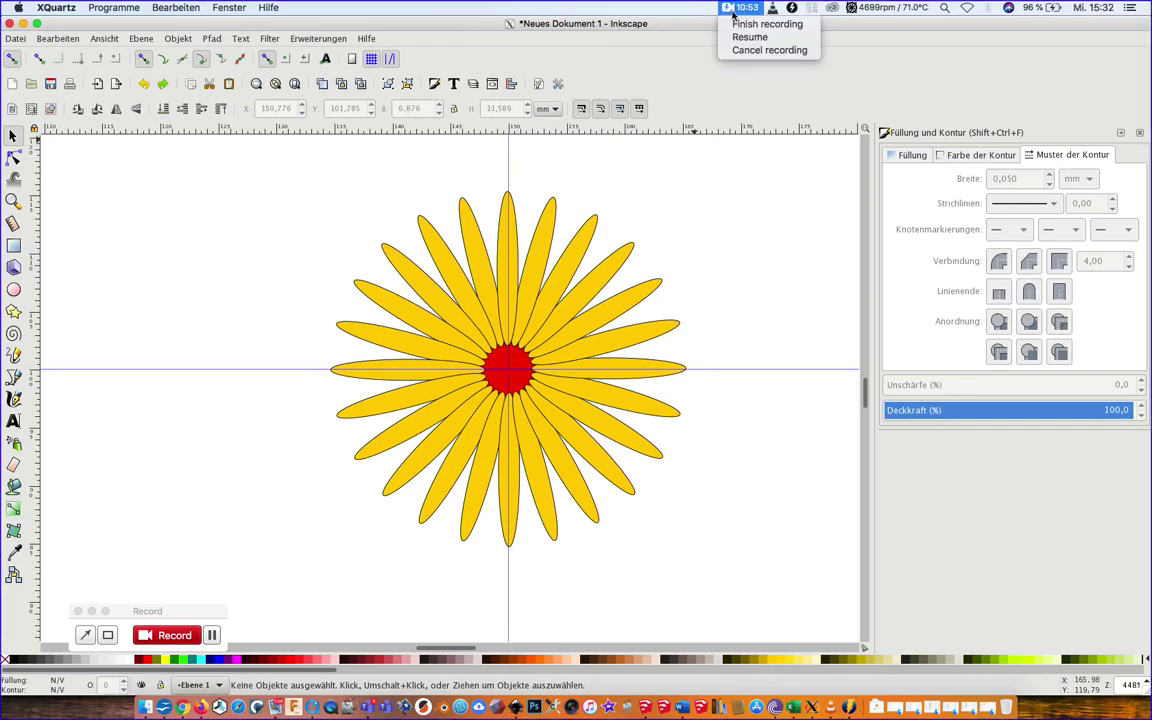
left_click(740, 36)
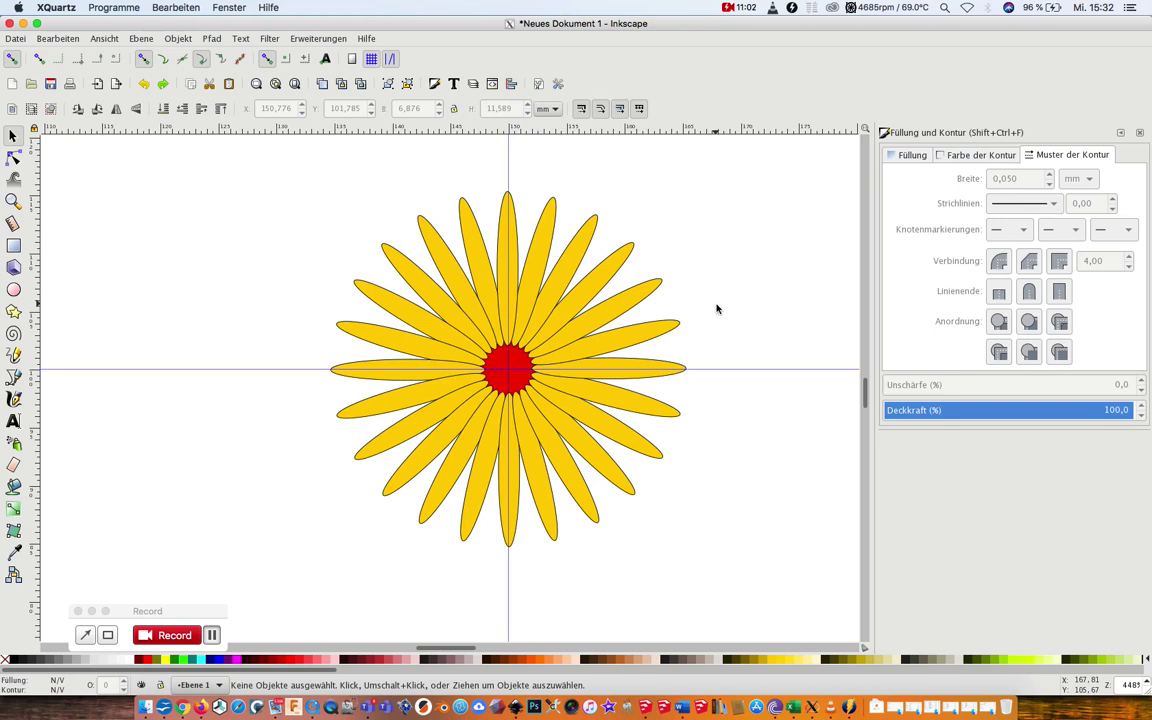
Select every second petal around the flower, twelve in all, and fill them with the lighter yellow #FFDD55.
key("shift")
left_click(600, 282, "shift")
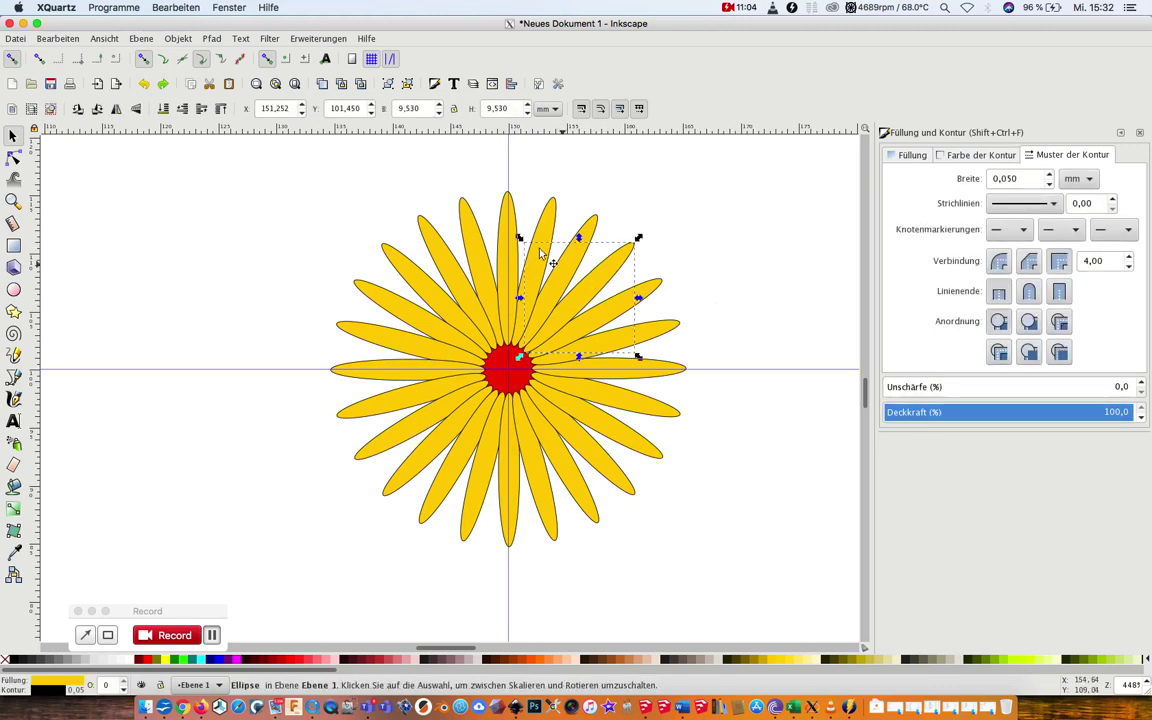
left_click(501, 233, "shift")
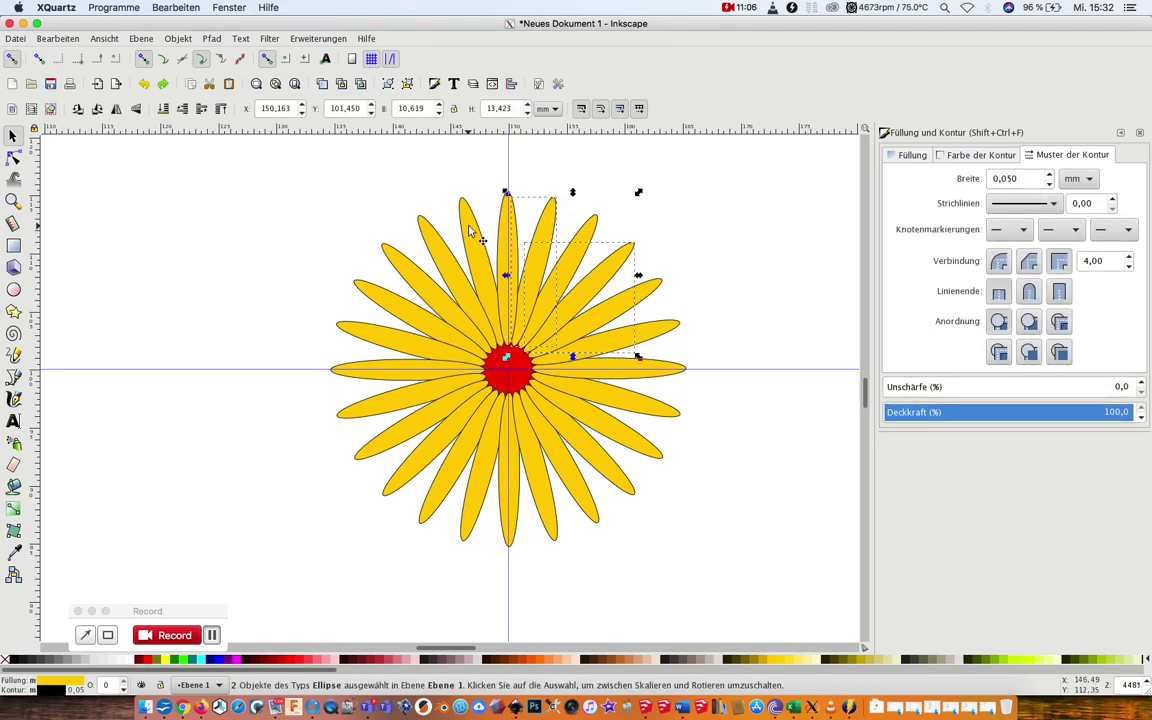
left_click(466, 225, "shift")
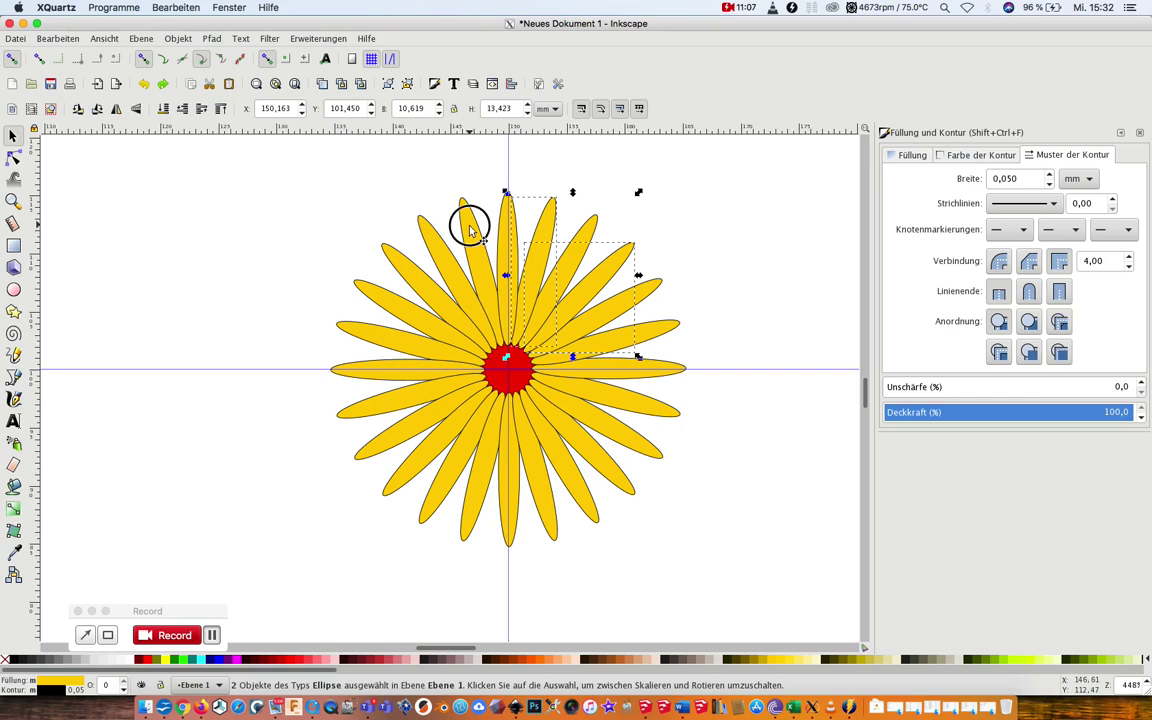
left_click(405, 276, "shift")
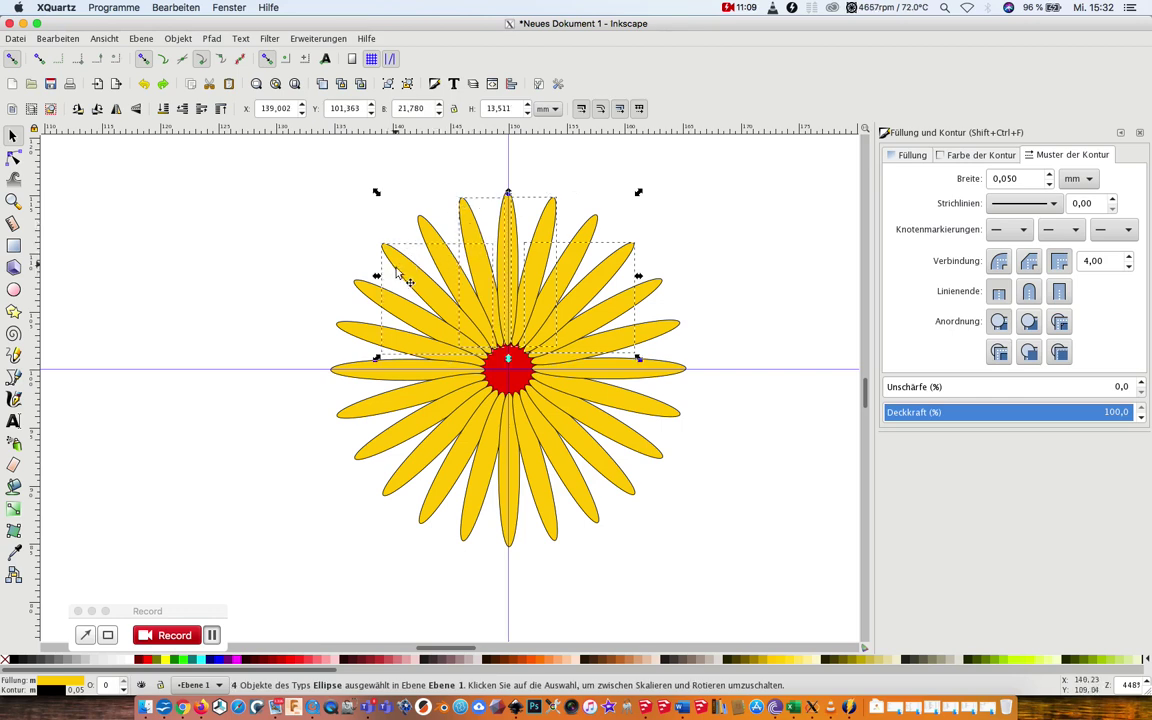
left_click(372, 330, "shift")
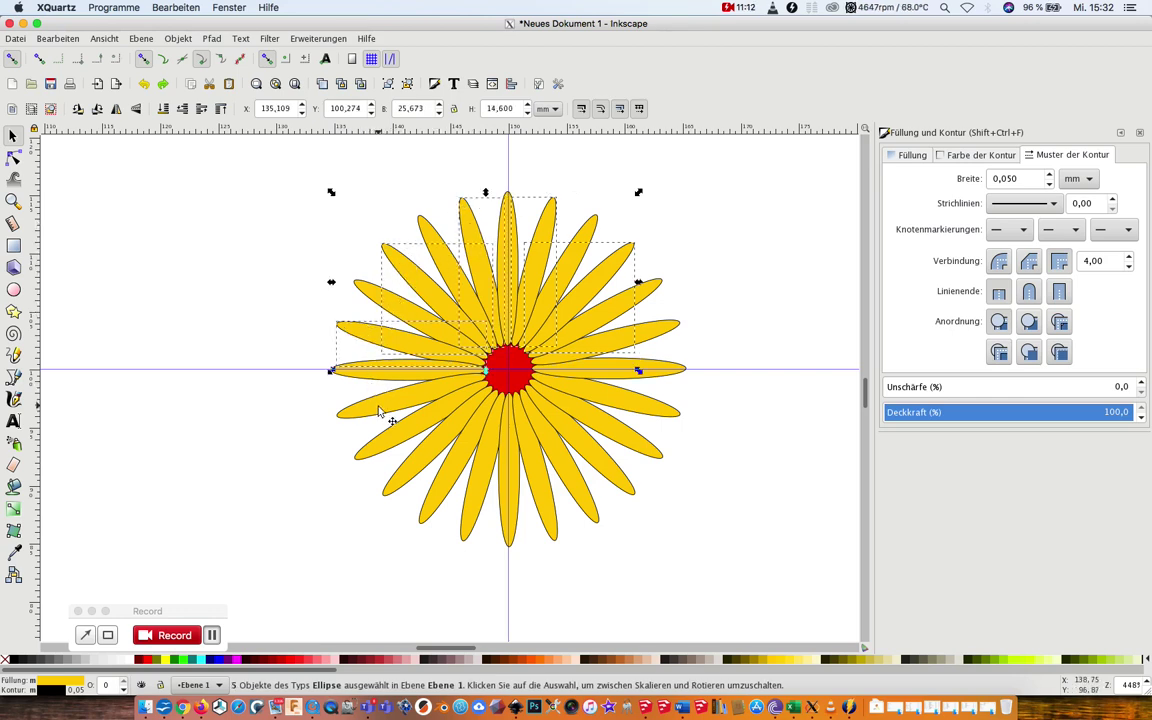
left_click(380, 412, "shift")
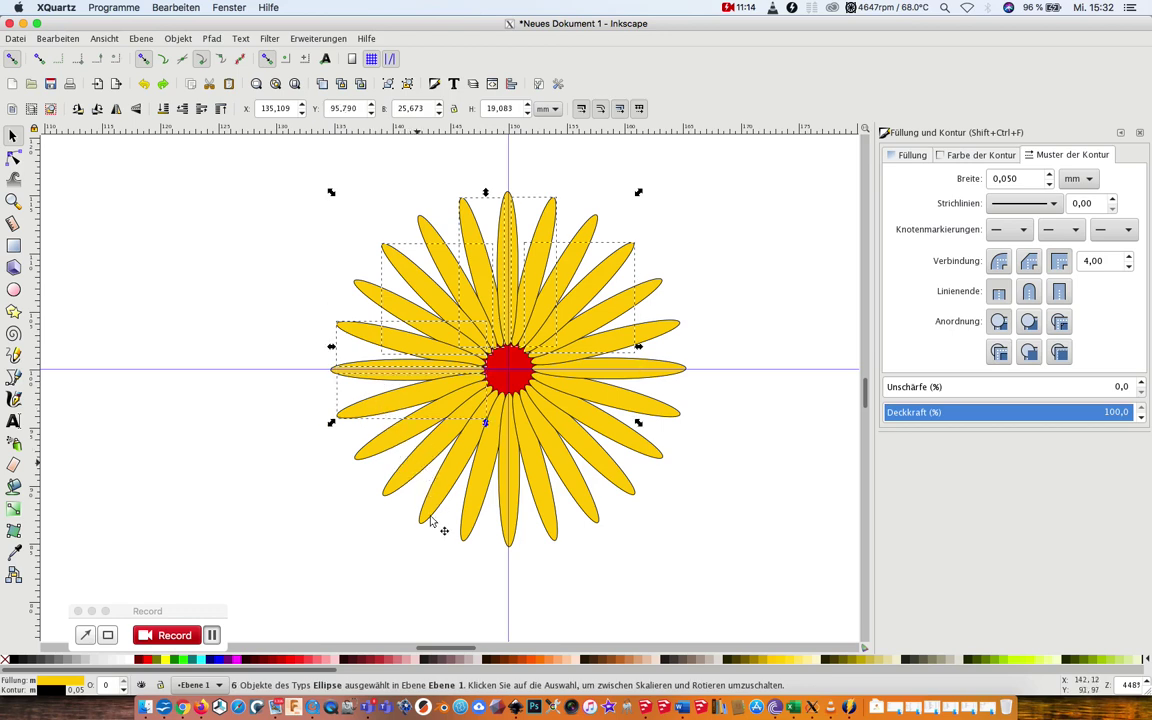
left_click(404, 489, "shift")
left_click(472, 530, "shift")
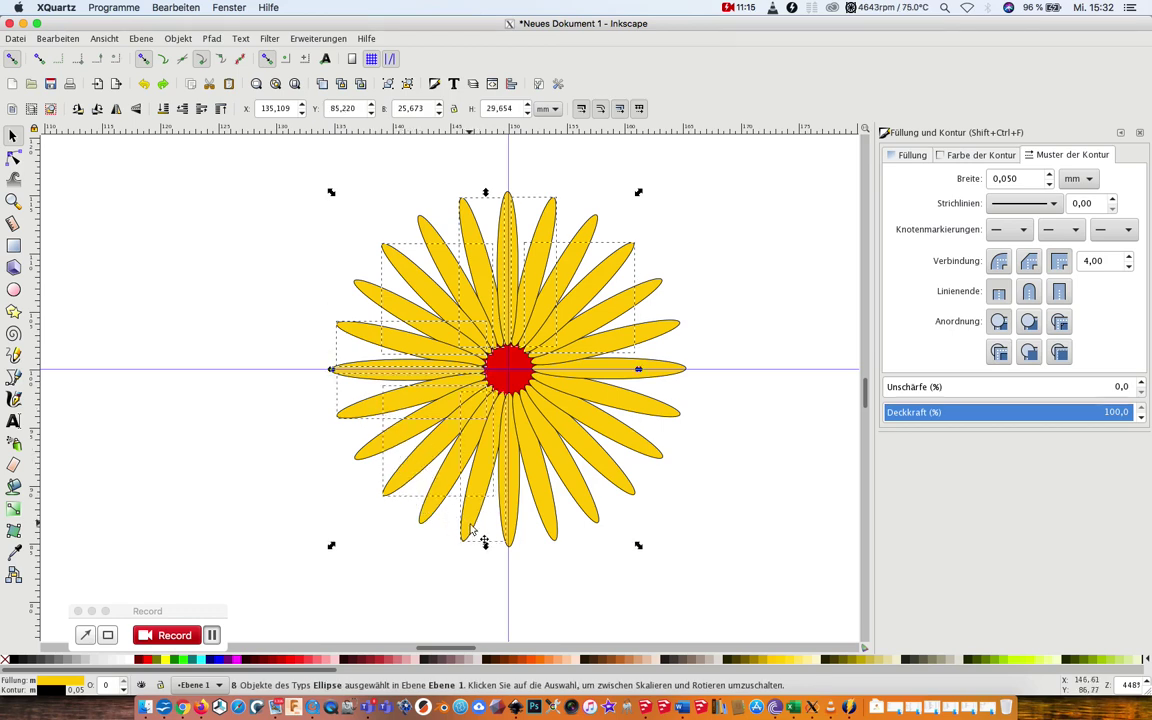
left_click(535, 537, "shift")
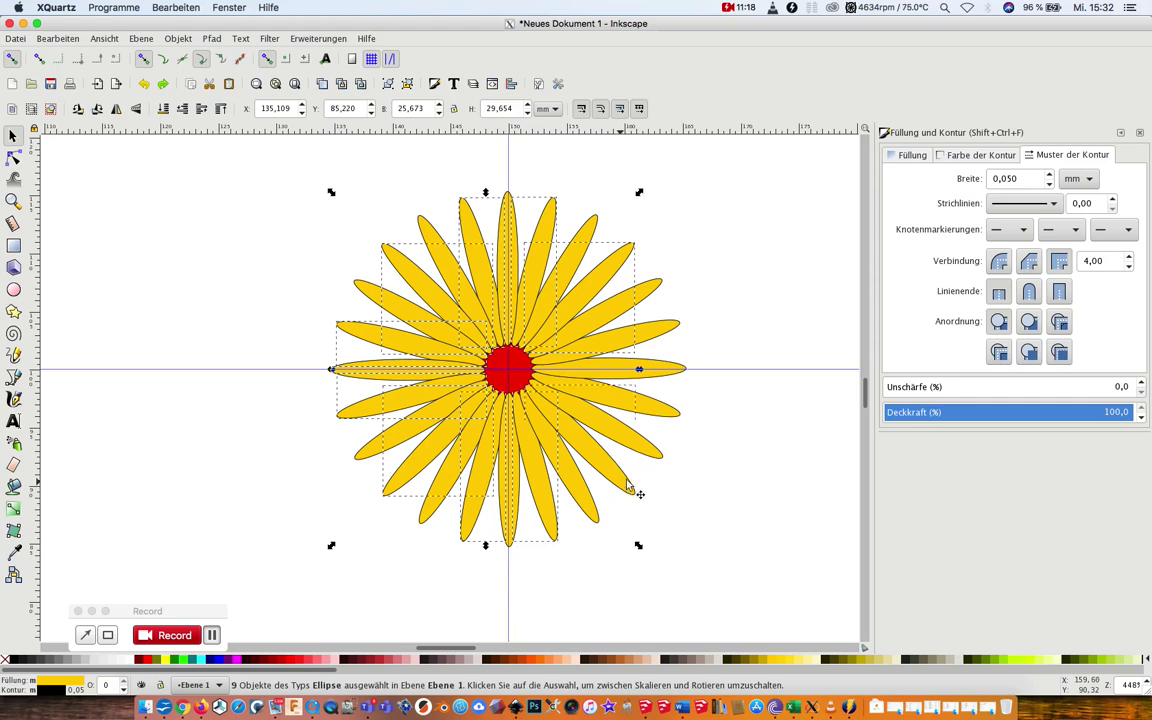
left_click(662, 404, "shift")
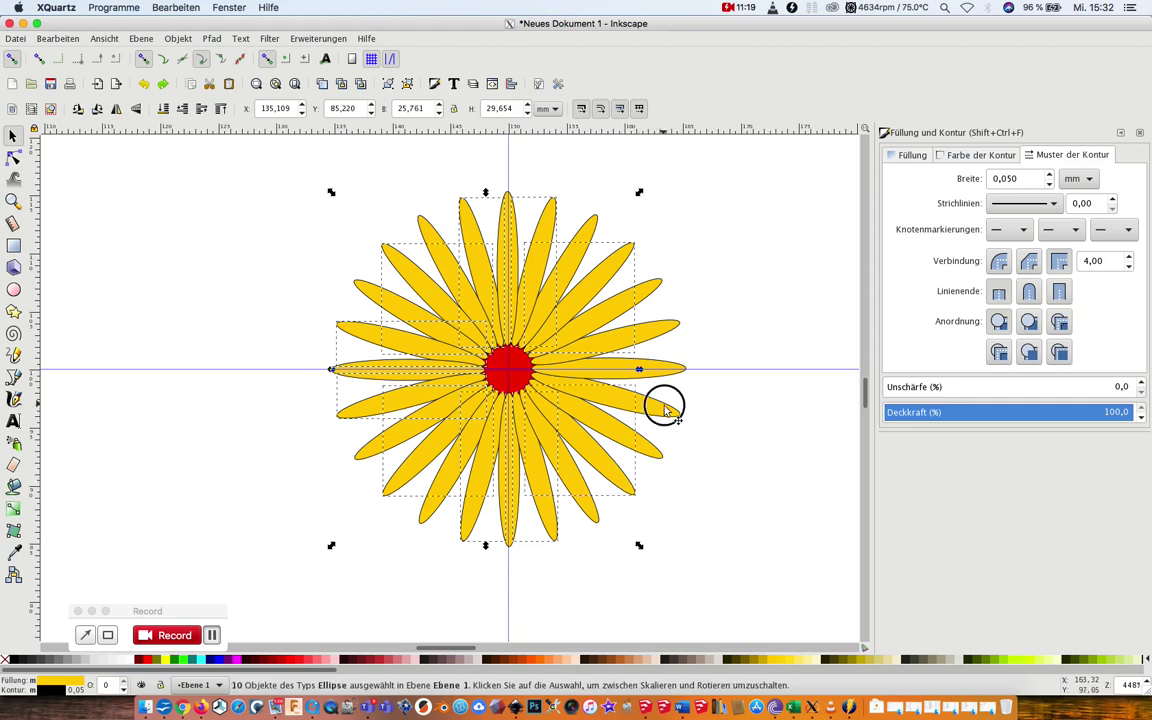
left_click(660, 341, "shift")
left_click(514, 488, "shift")
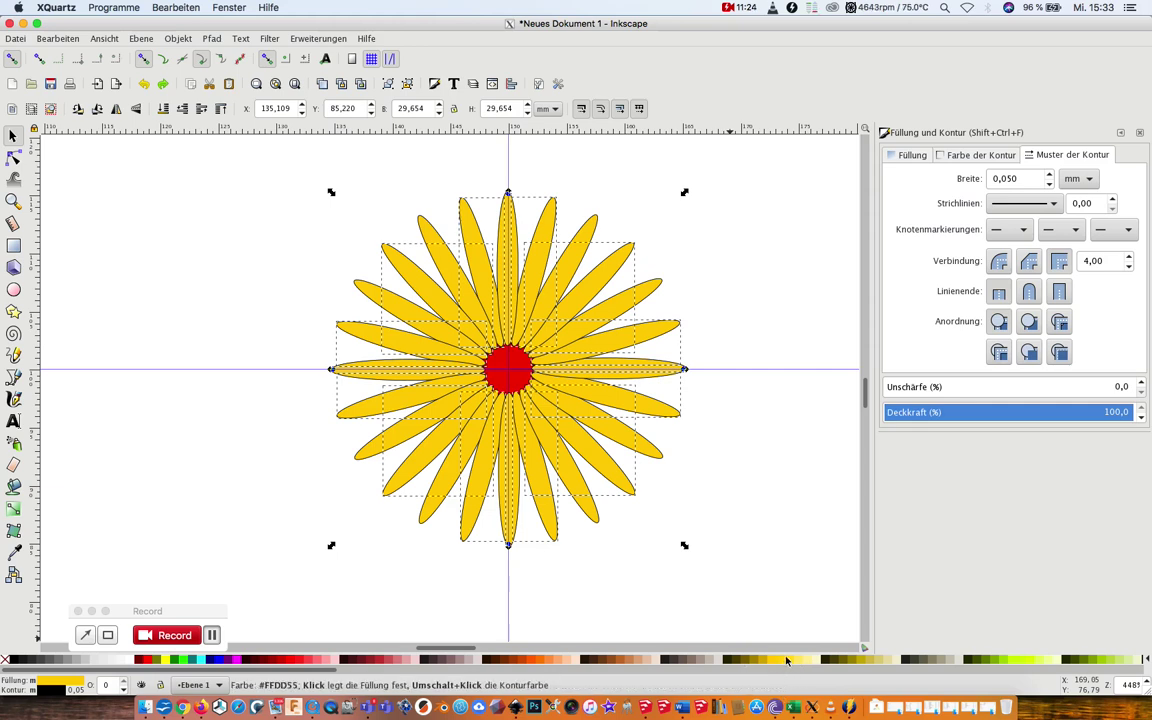
left_click(786, 661)
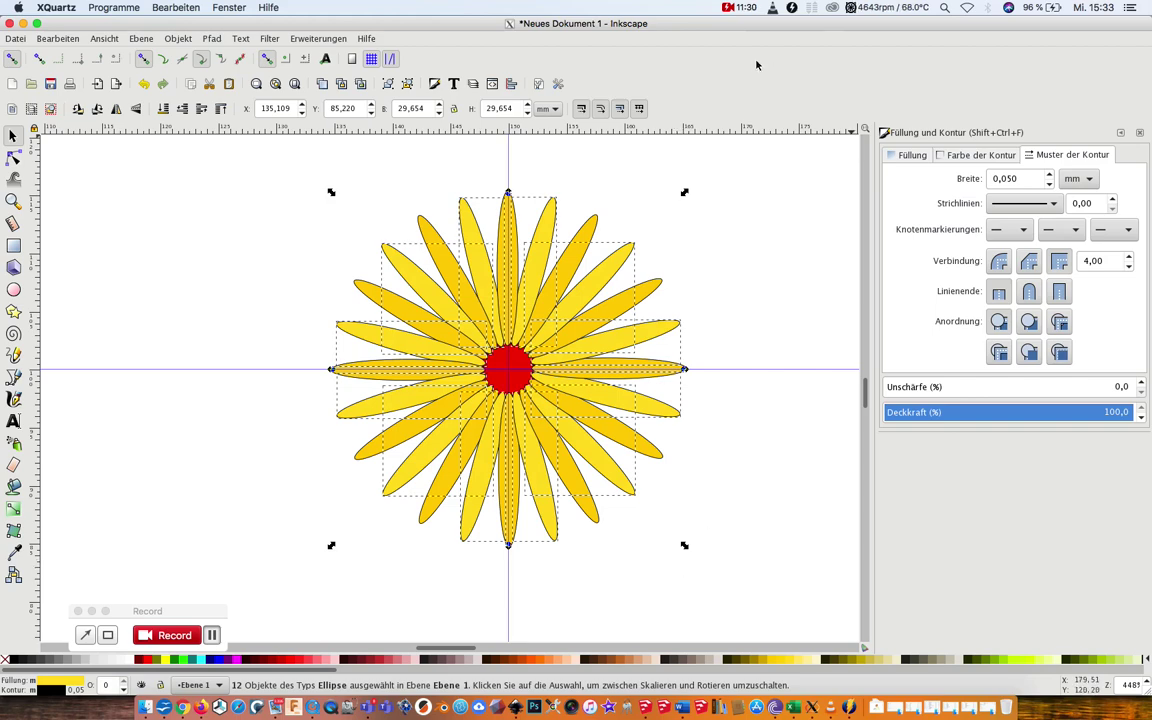
left_click(728, 8)
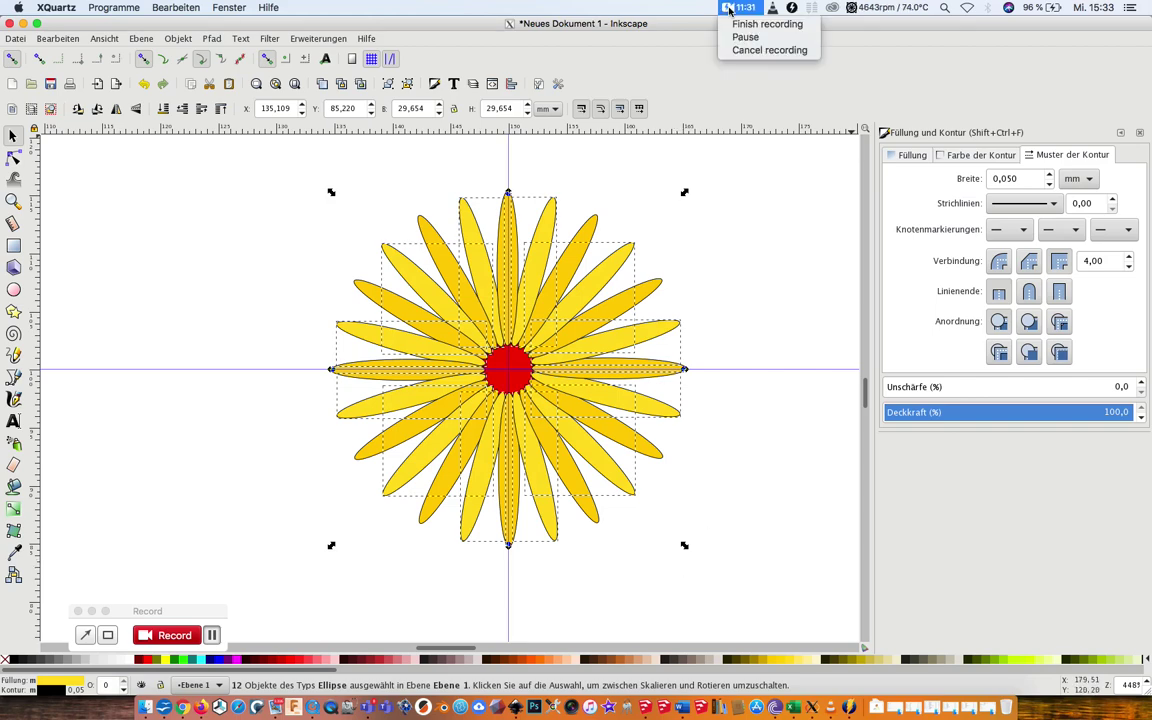
left_click(764, 23)
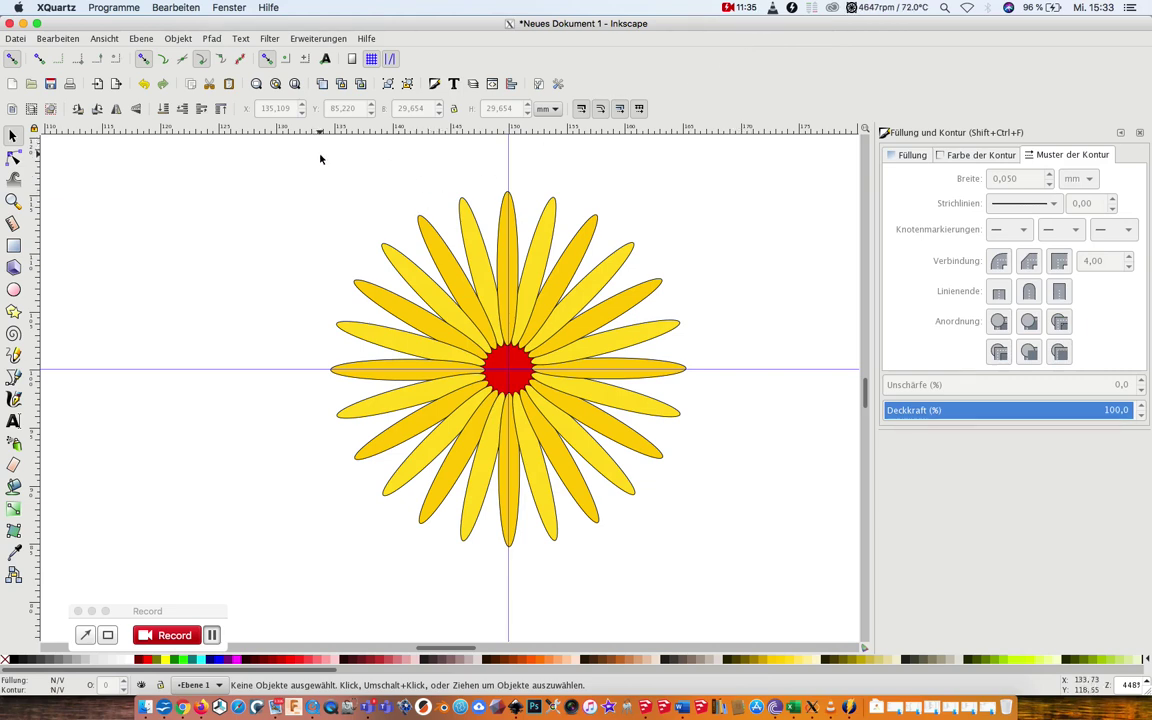
Select the entire flower and group all petals with the red centre circle.
left_click_drag(320, 157, 755, 572)
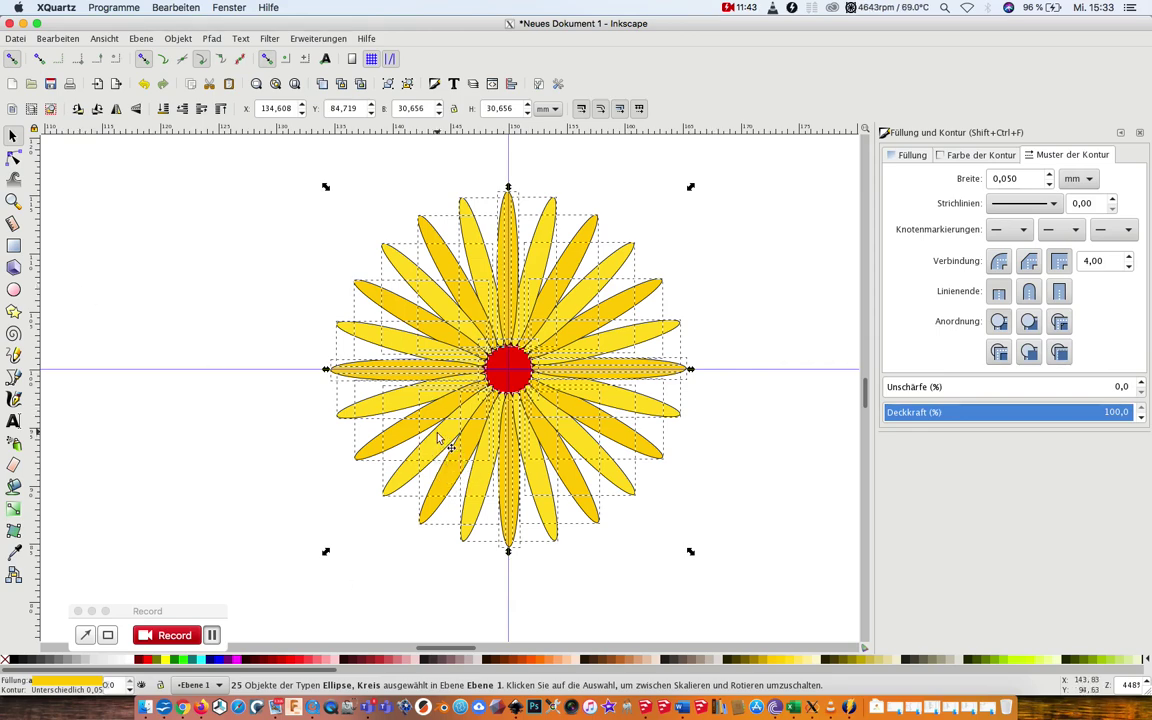
left_click(179, 39)
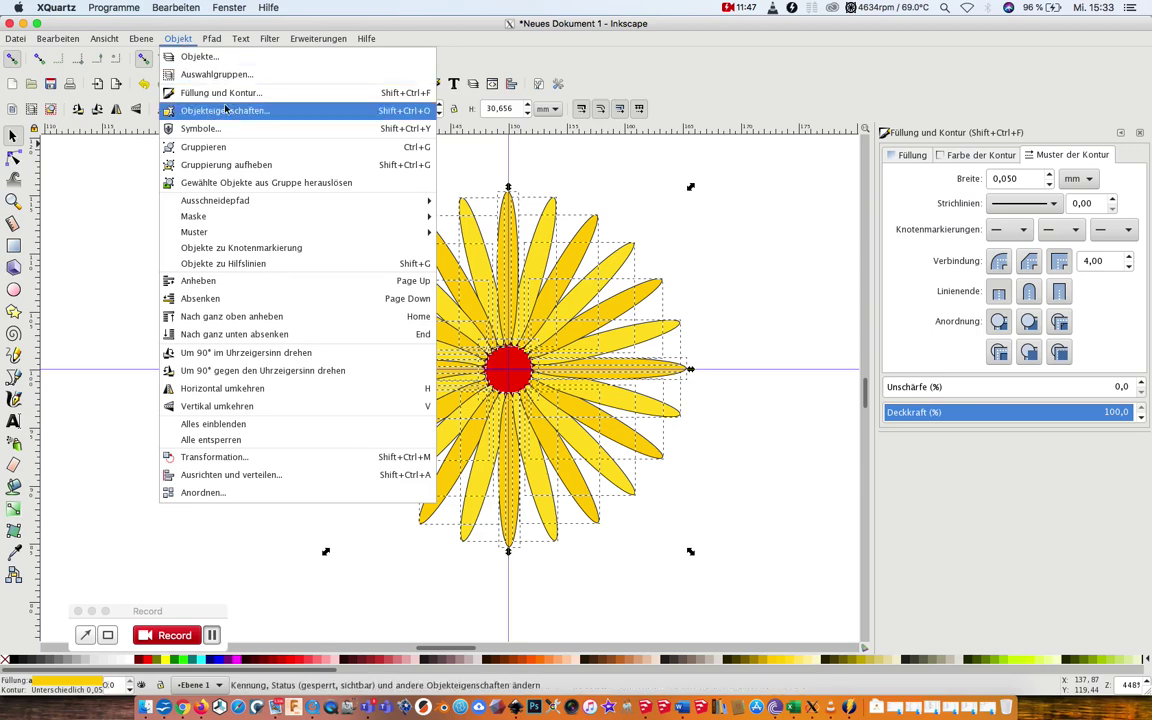
left_click(222, 148)
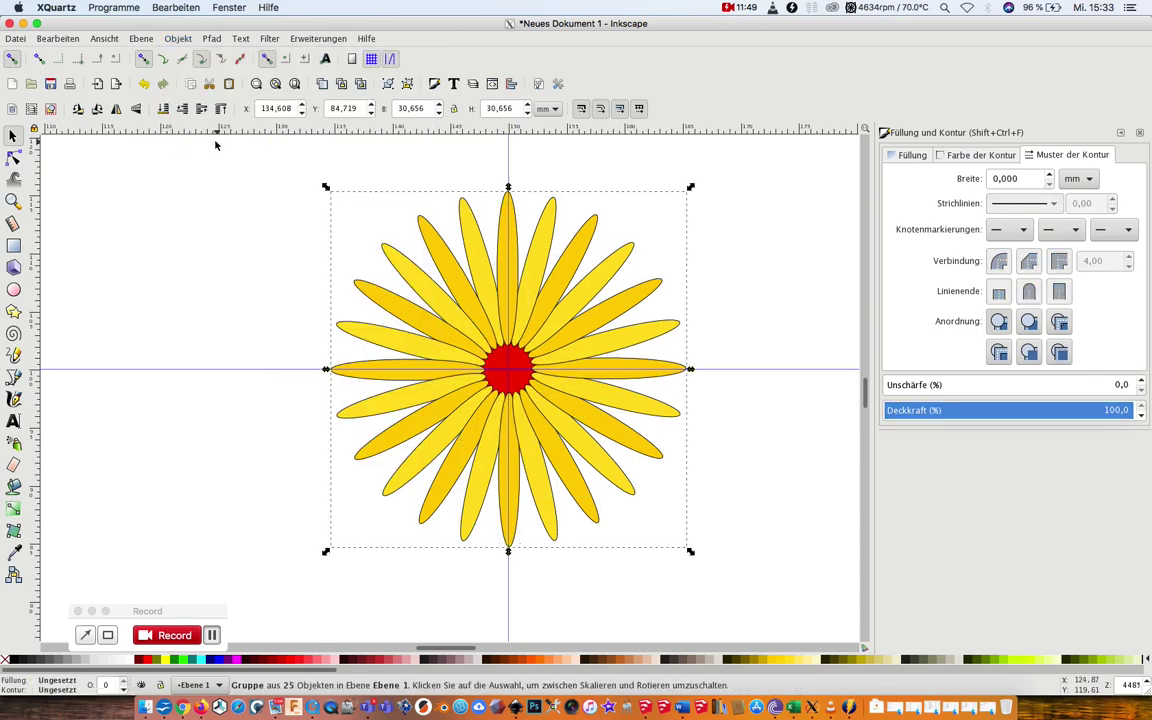
Move the grouped flower slightly as a test, undo the change and clear the selection.
mouse_move(520, 278)
left_mouse_down()
mouse_move(393, 275)
mouse_move(373, 259)
mouse_move(485, 365)
mouse_move(527, 267)
mouse_move(470, 260)
mouse_move(522, 262)
mouse_move(514, 275)
left_mouse_up()
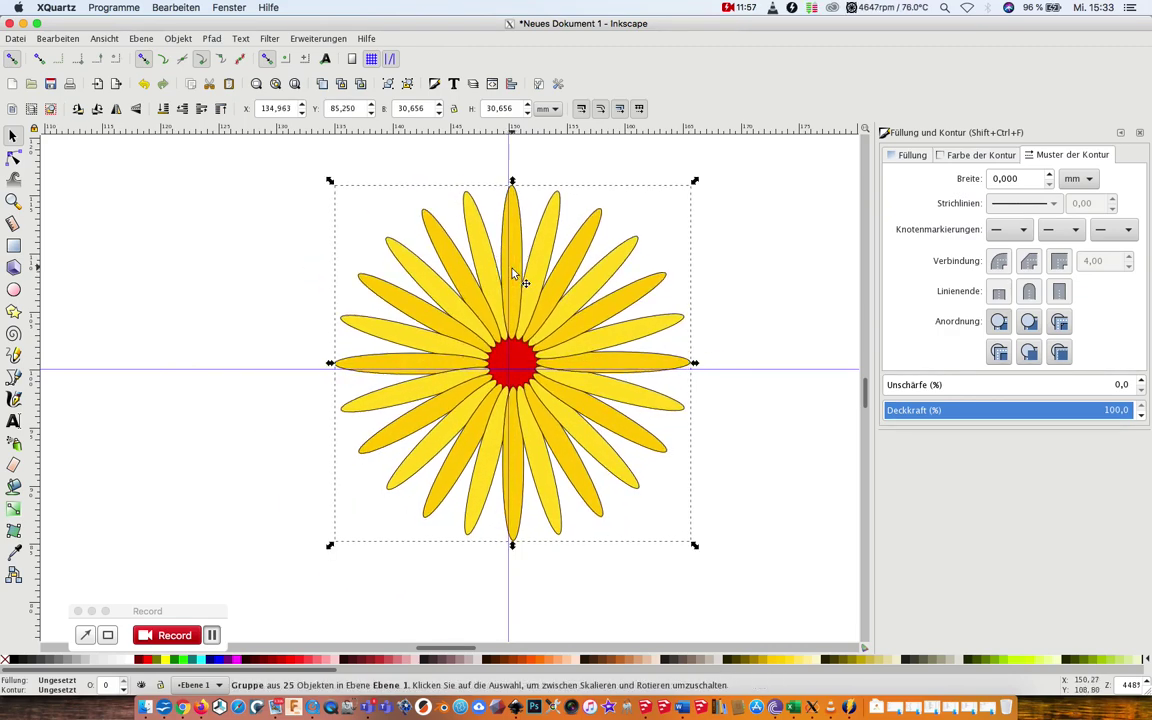
key("ctrl")
key("ctrl+z")
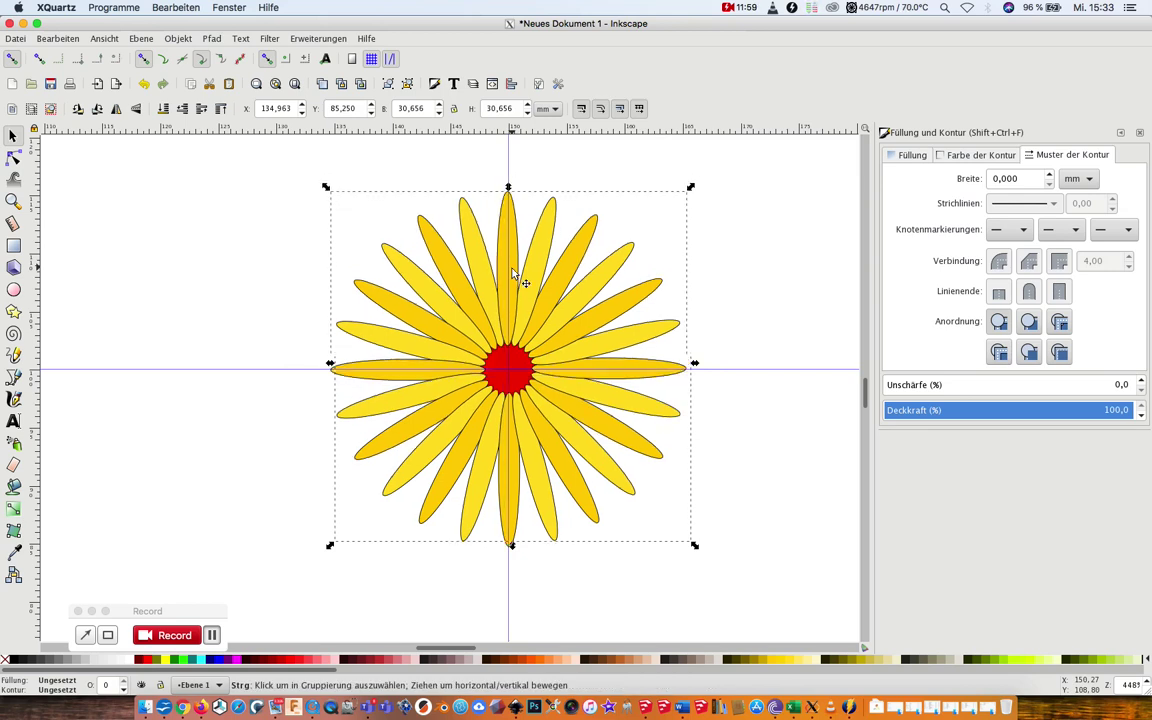
key("Escape")
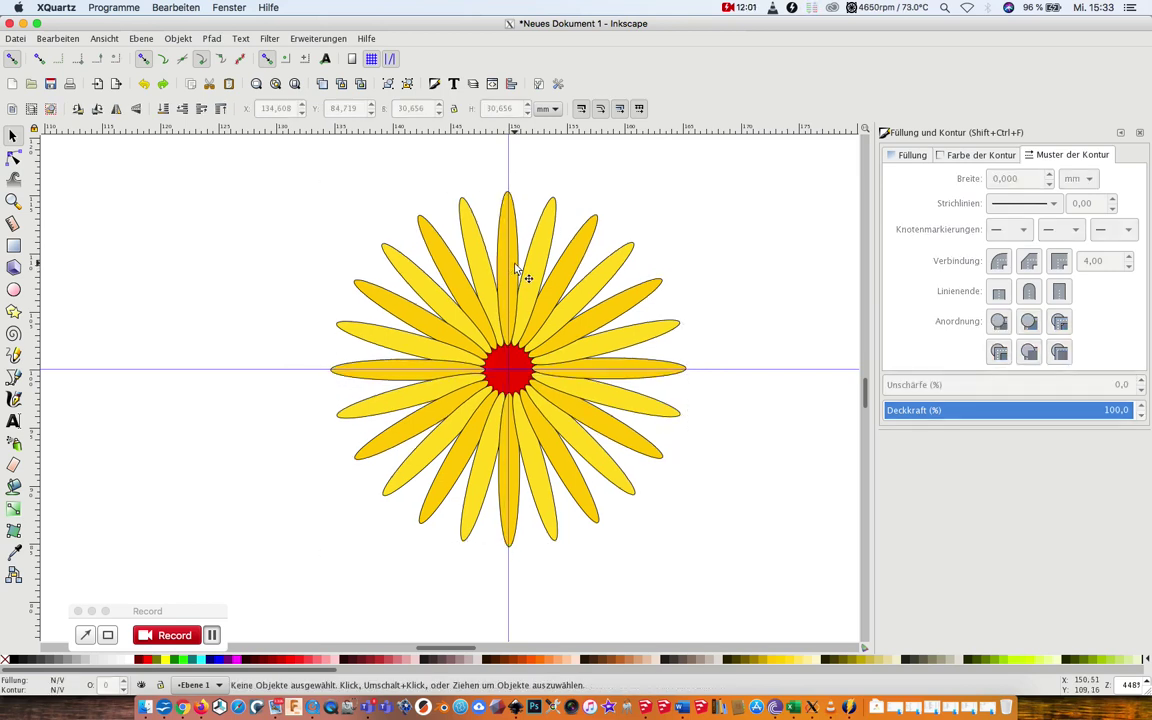
Move only the light yellow petal beside the top vertical one as a test and undo the move.
left_click(517, 267)
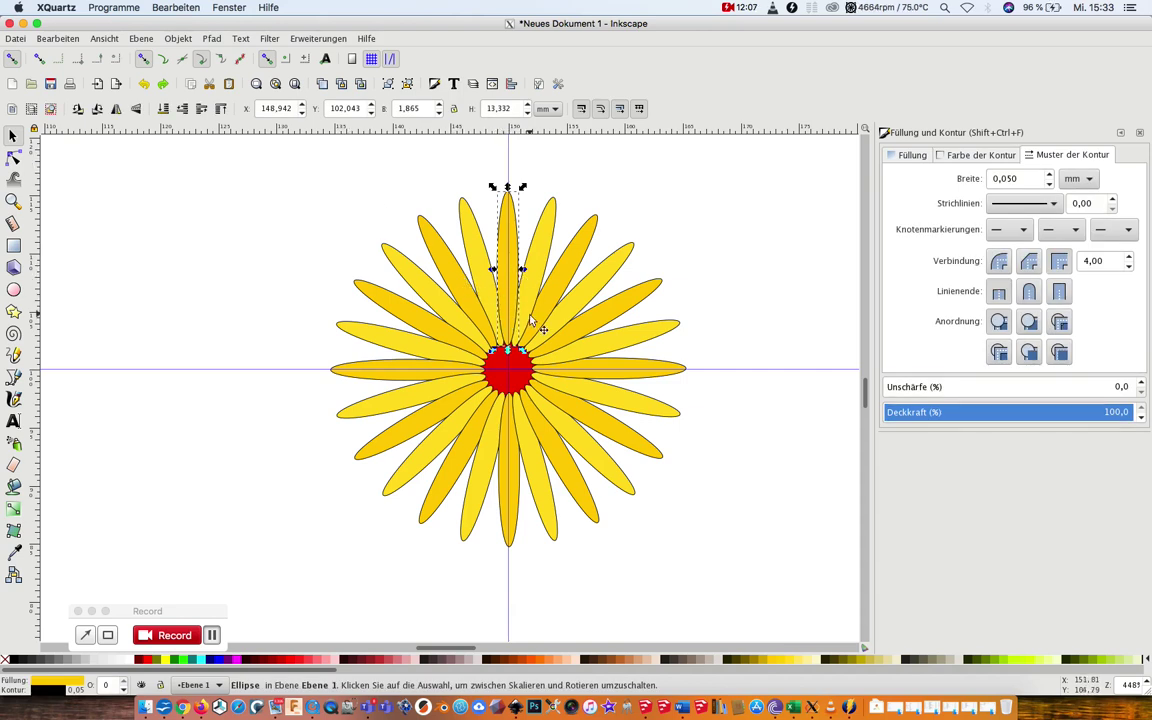
left_click_drag(487, 291, 460, 318)
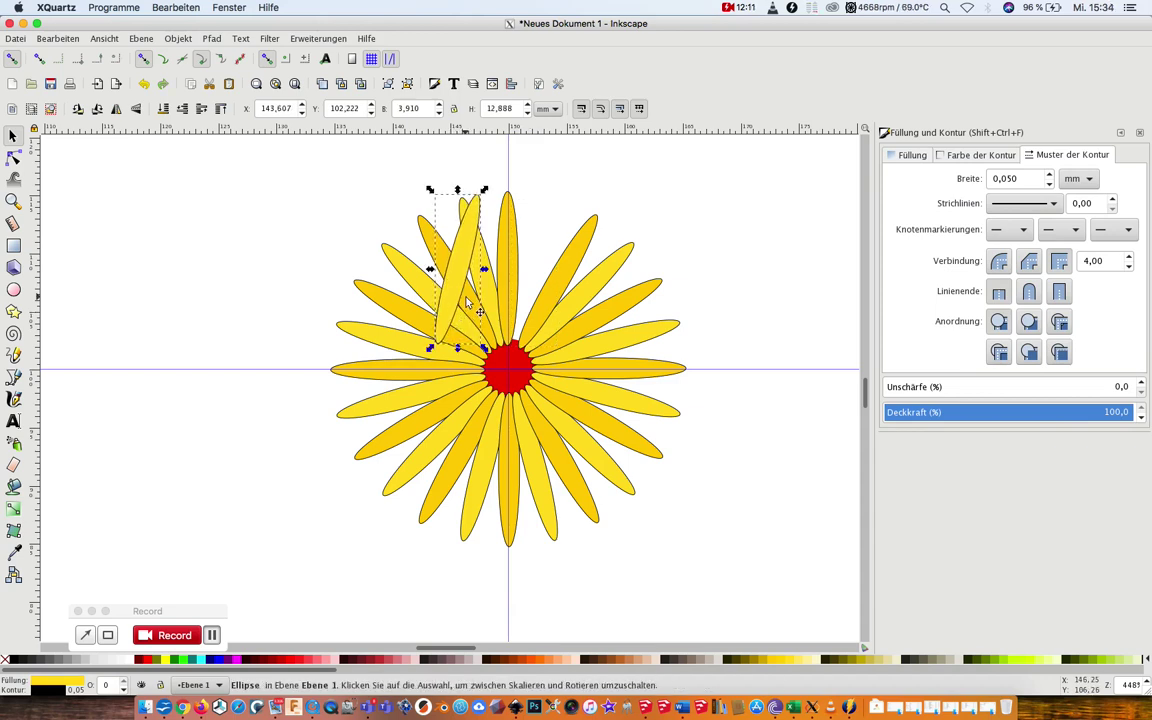
key("ctrl+z")
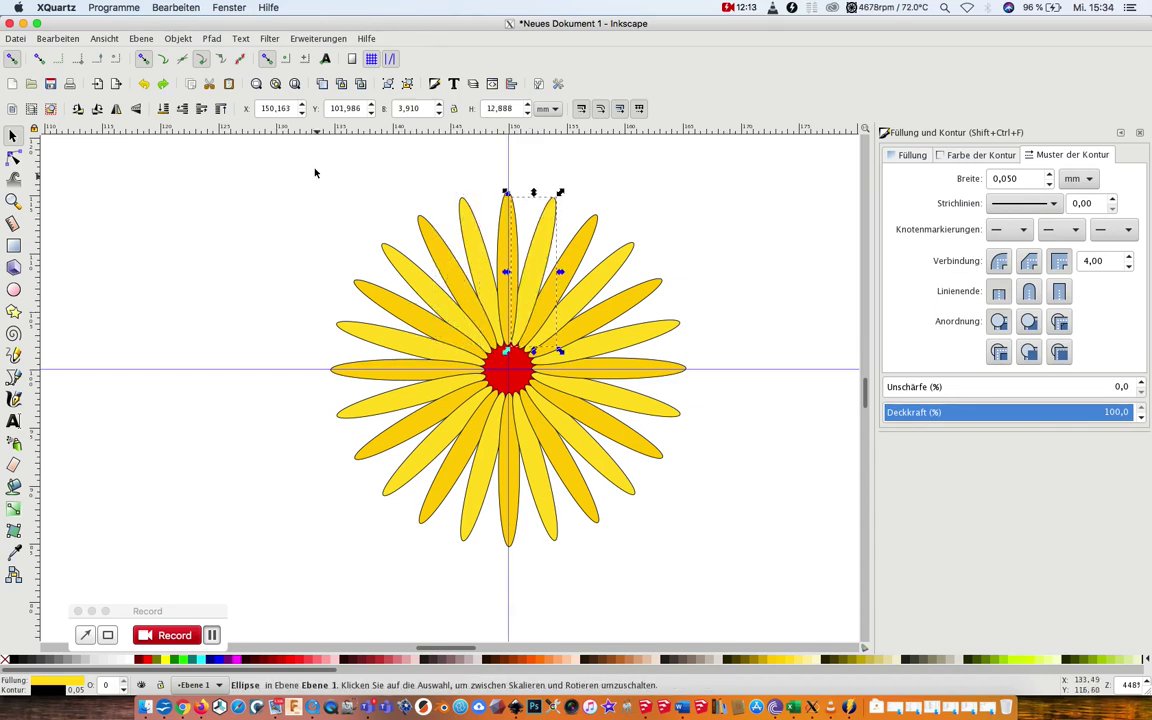
Select all petals together with the red centre circle again and combine them into one group.
left_click_drag(314, 166, 715, 575)
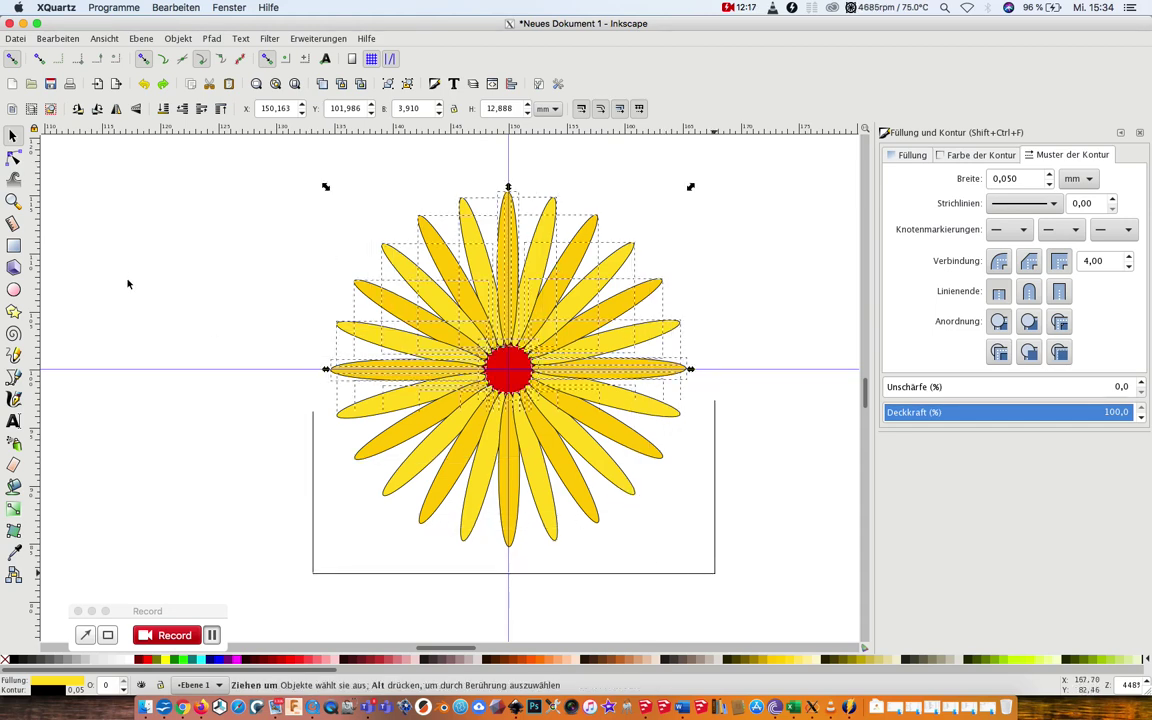
left_click(178, 38)
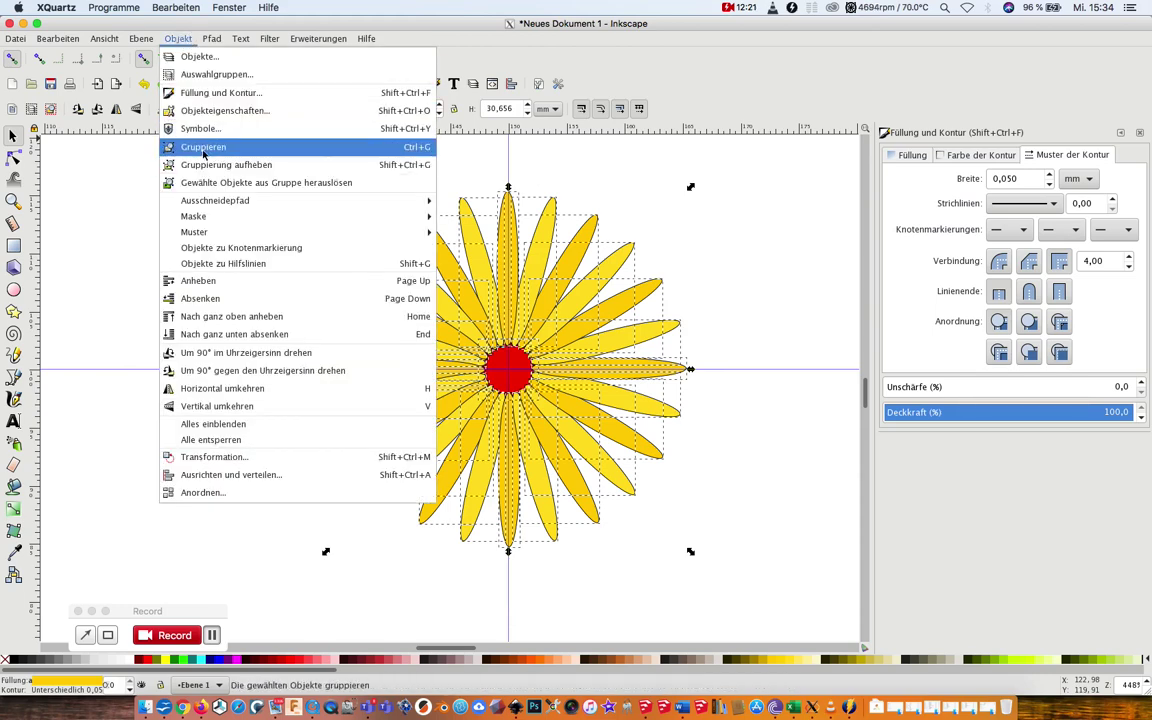
left_click(465, 48)
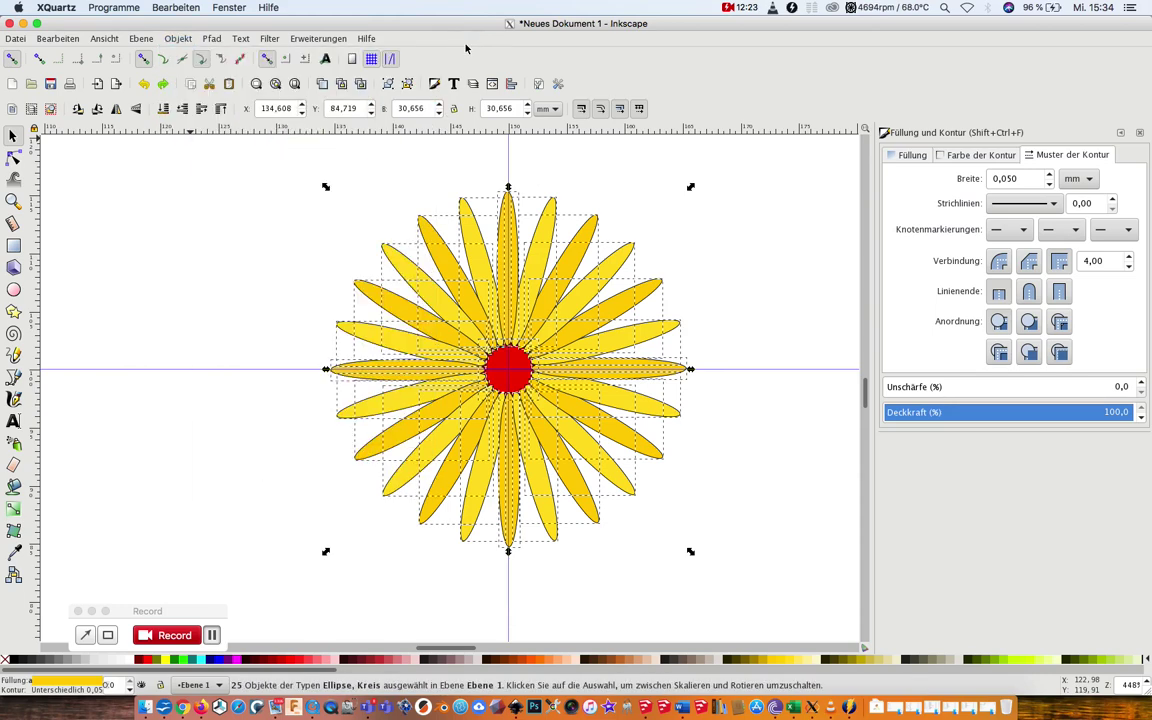
left_click(388, 83)
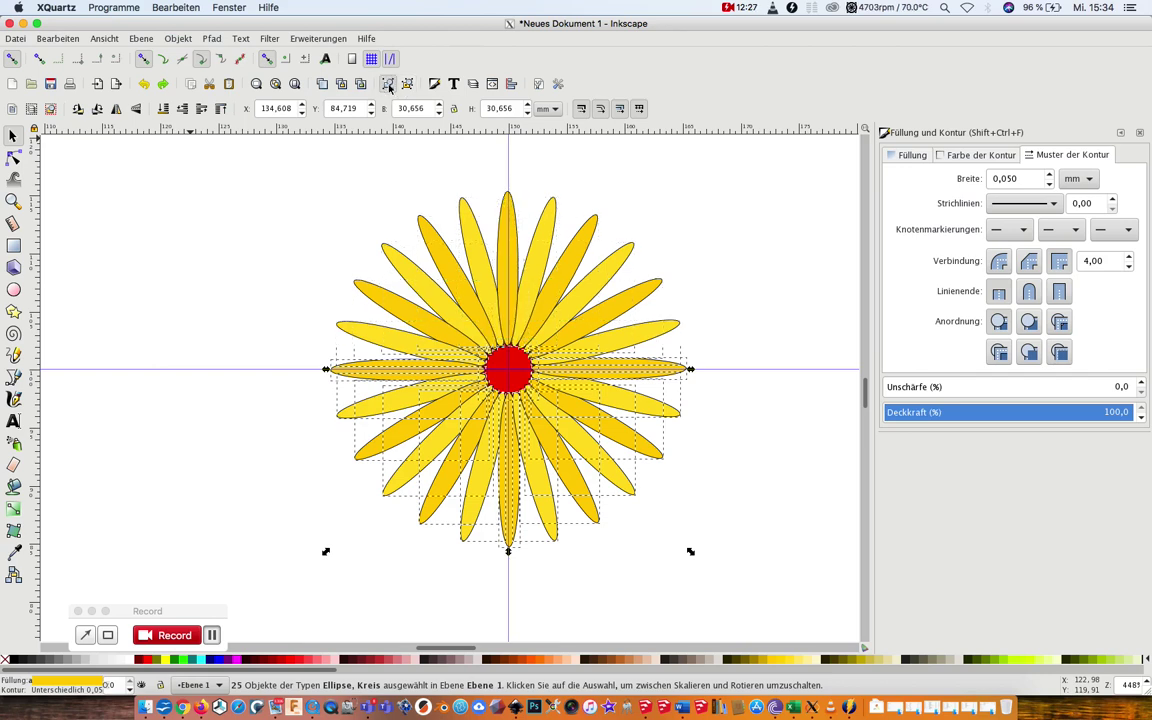